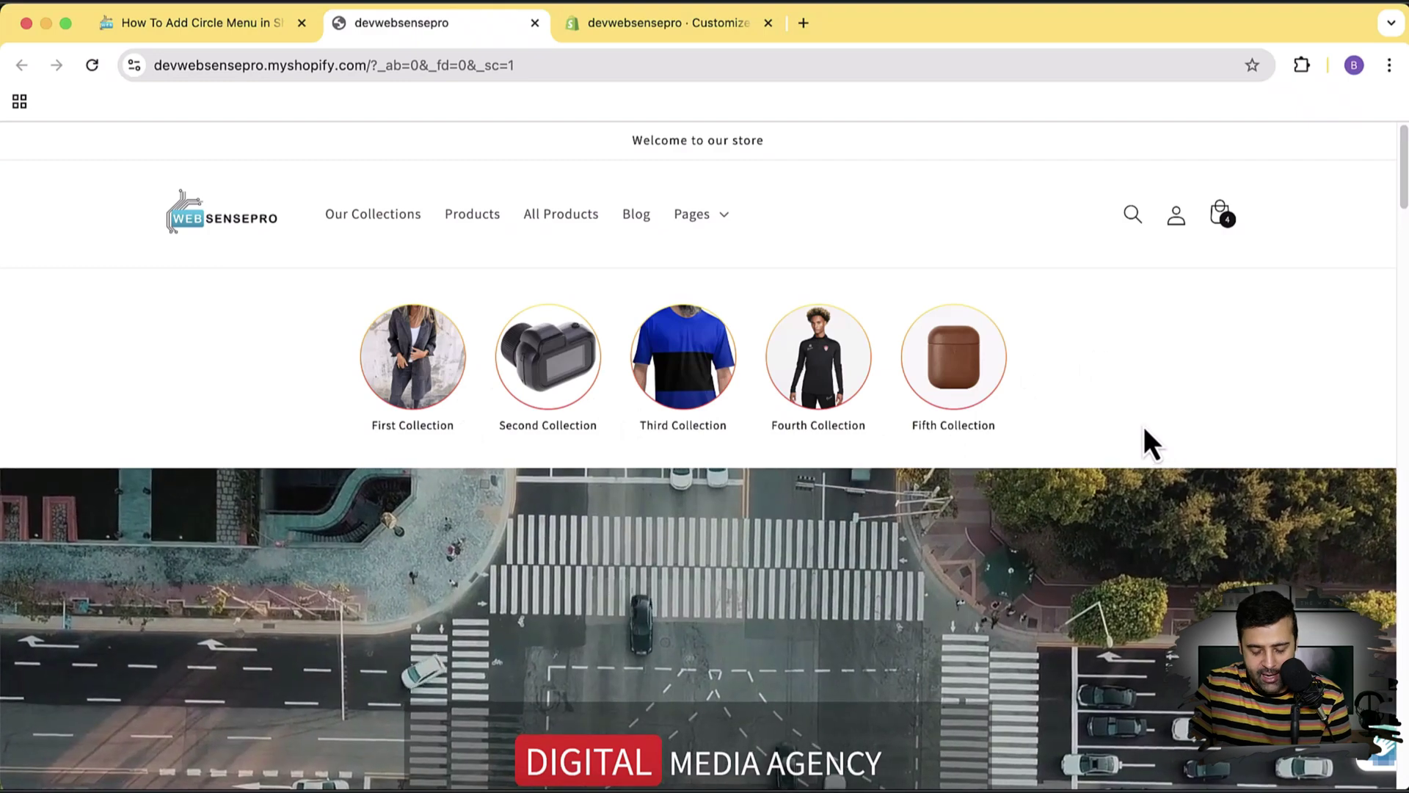
- Preview the store home page in the iPhone 14 Pro Max mobile view with the developer tools docked beside it, and close them
{"action": "right_click", "coordinate": [1145, 430]}
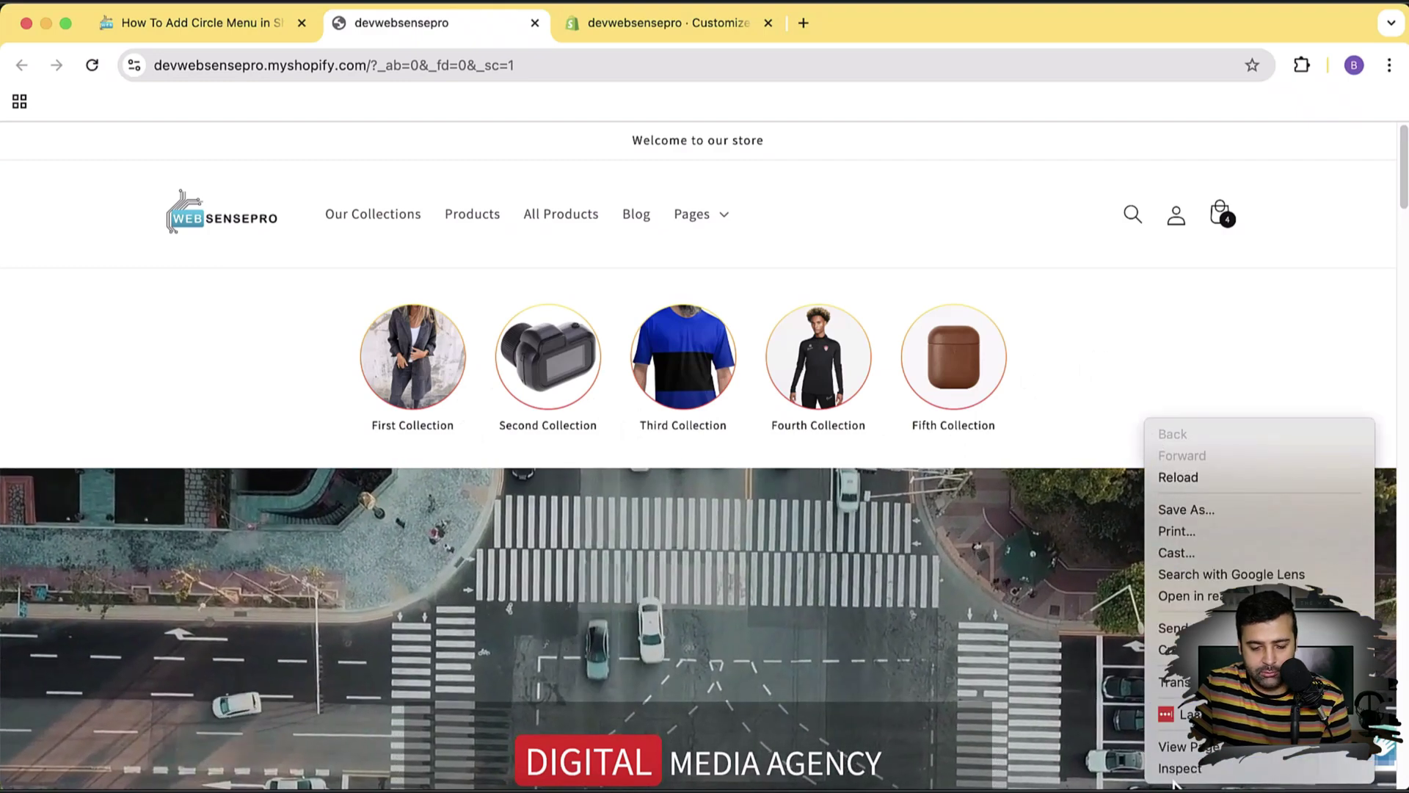
{"action": "left_click", "coordinate": [1179, 767]}
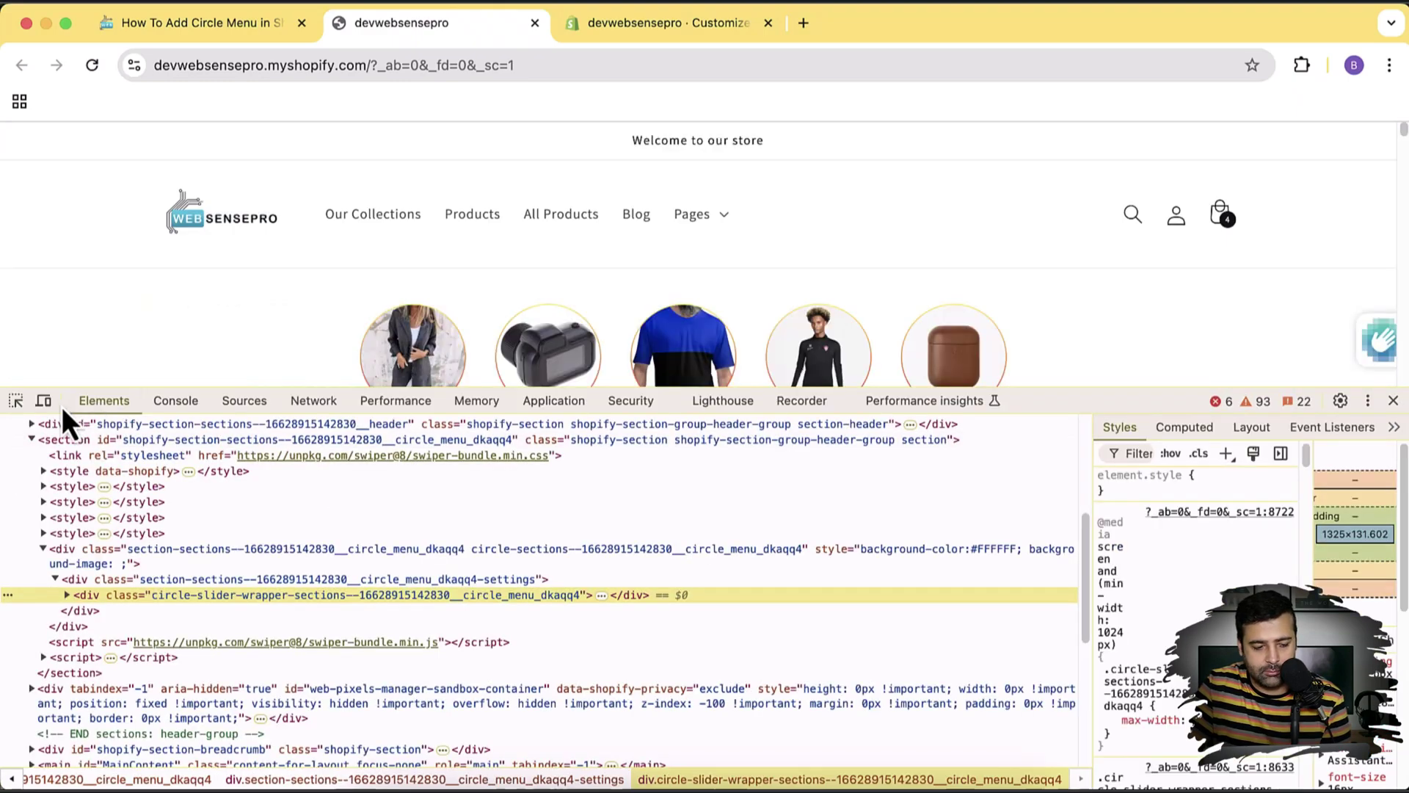
{"action": "left_click", "coordinate": [43, 400]}
{"action": "left_click", "coordinate": [1367, 400]}
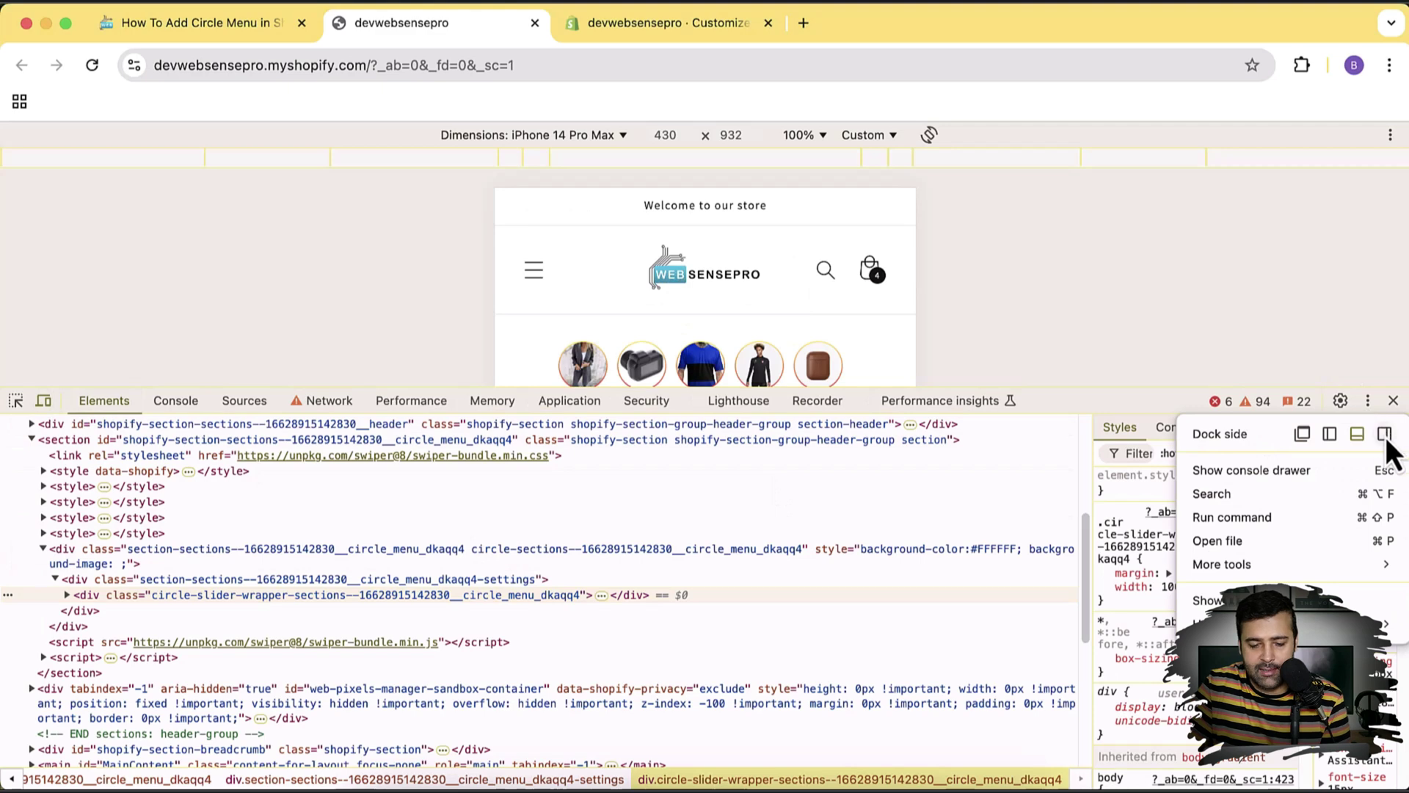
{"action": "left_click", "coordinate": [1385, 435]}
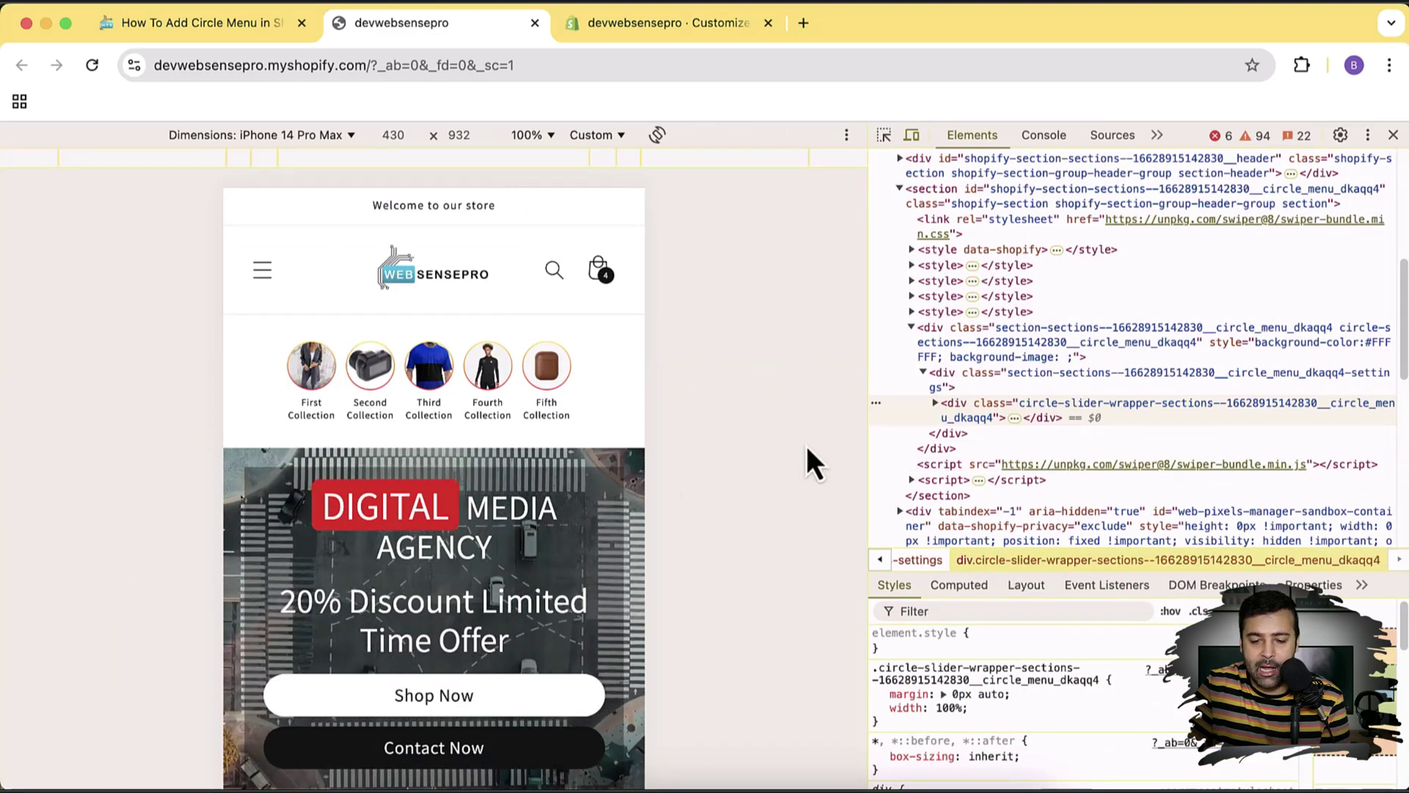
{"action": "left_click", "coordinate": [1393, 136]}
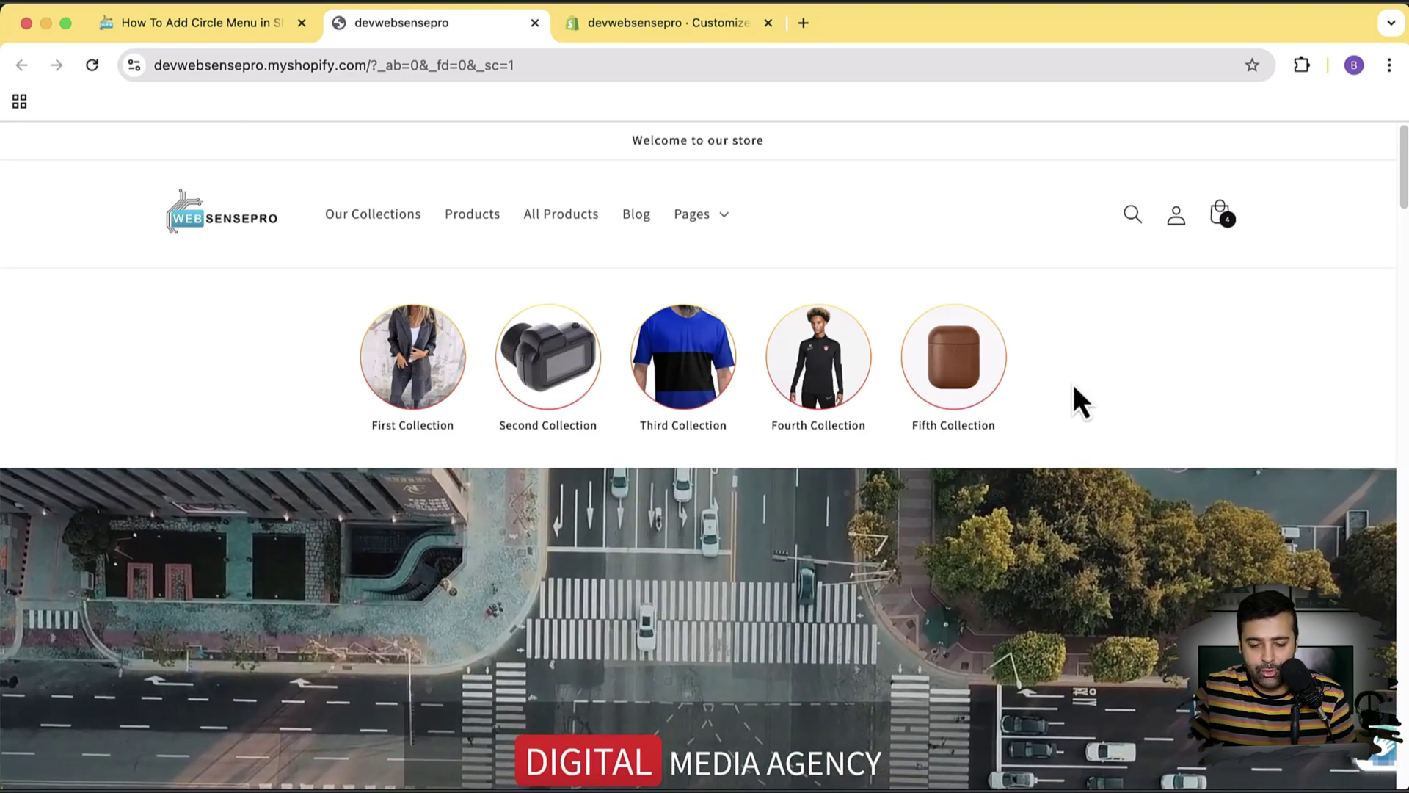
- Examine the home page's hero banner and advance the product carousel below it
{"action": "scroll", "coordinate": [1072, 384], "scroll_direction": "down", "scroll_amount": 4}
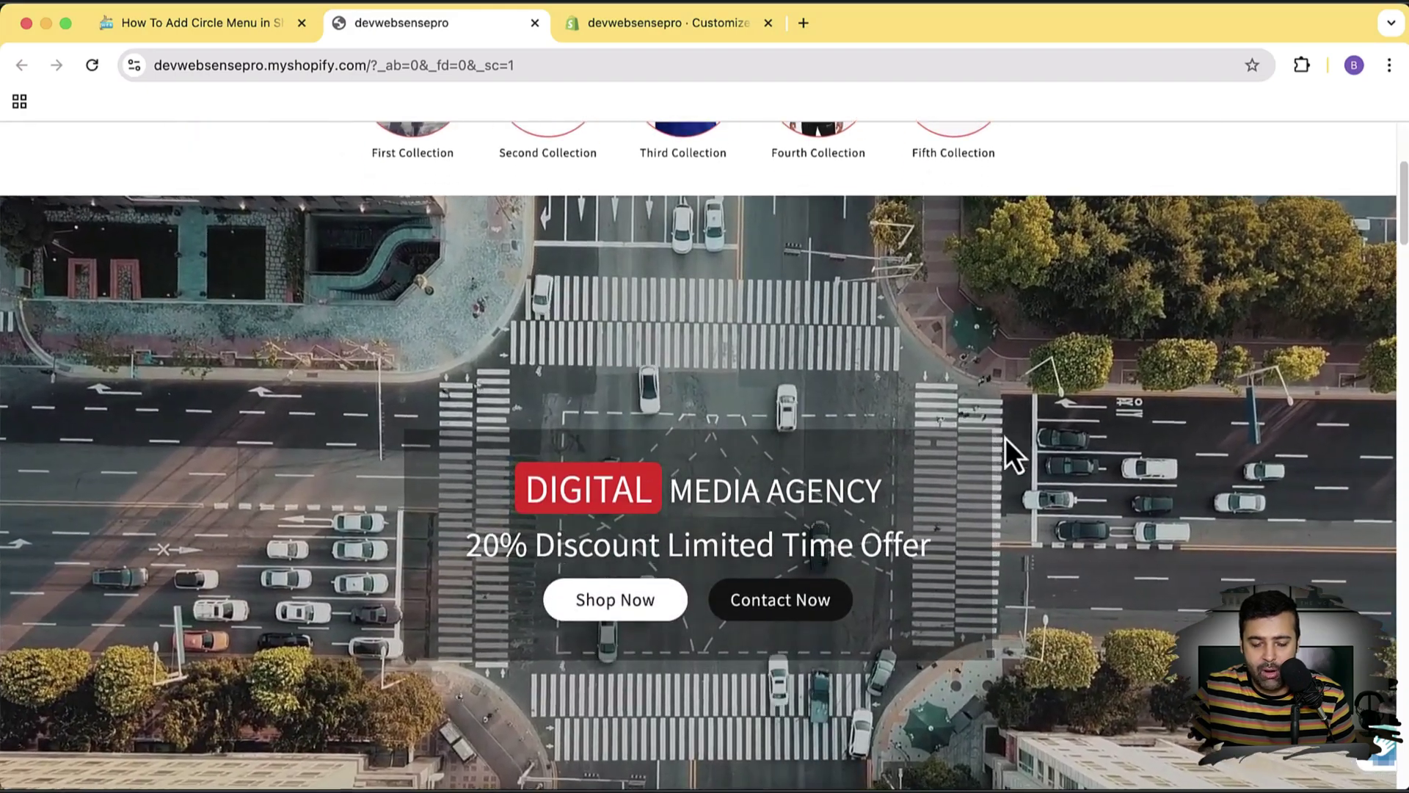
{"action": "scroll", "coordinate": [1081, 389], "scroll_direction": "down", "scroll_amount": 1}
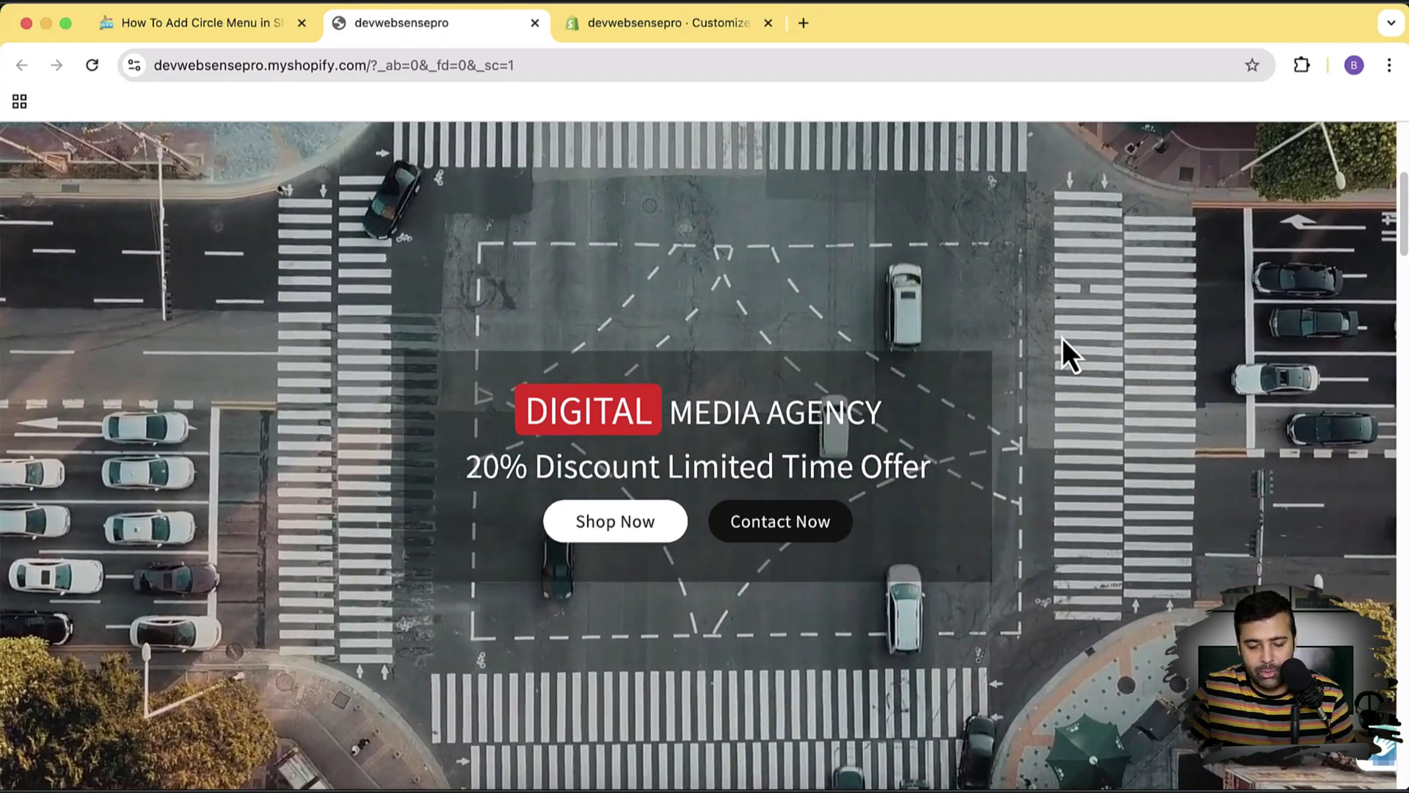
{"action": "scroll", "coordinate": [1062, 338], "scroll_direction": "down", "scroll_amount": 3}
{"action": "scroll", "coordinate": [1063, 345], "scroll_direction": "down", "scroll_amount": 6}
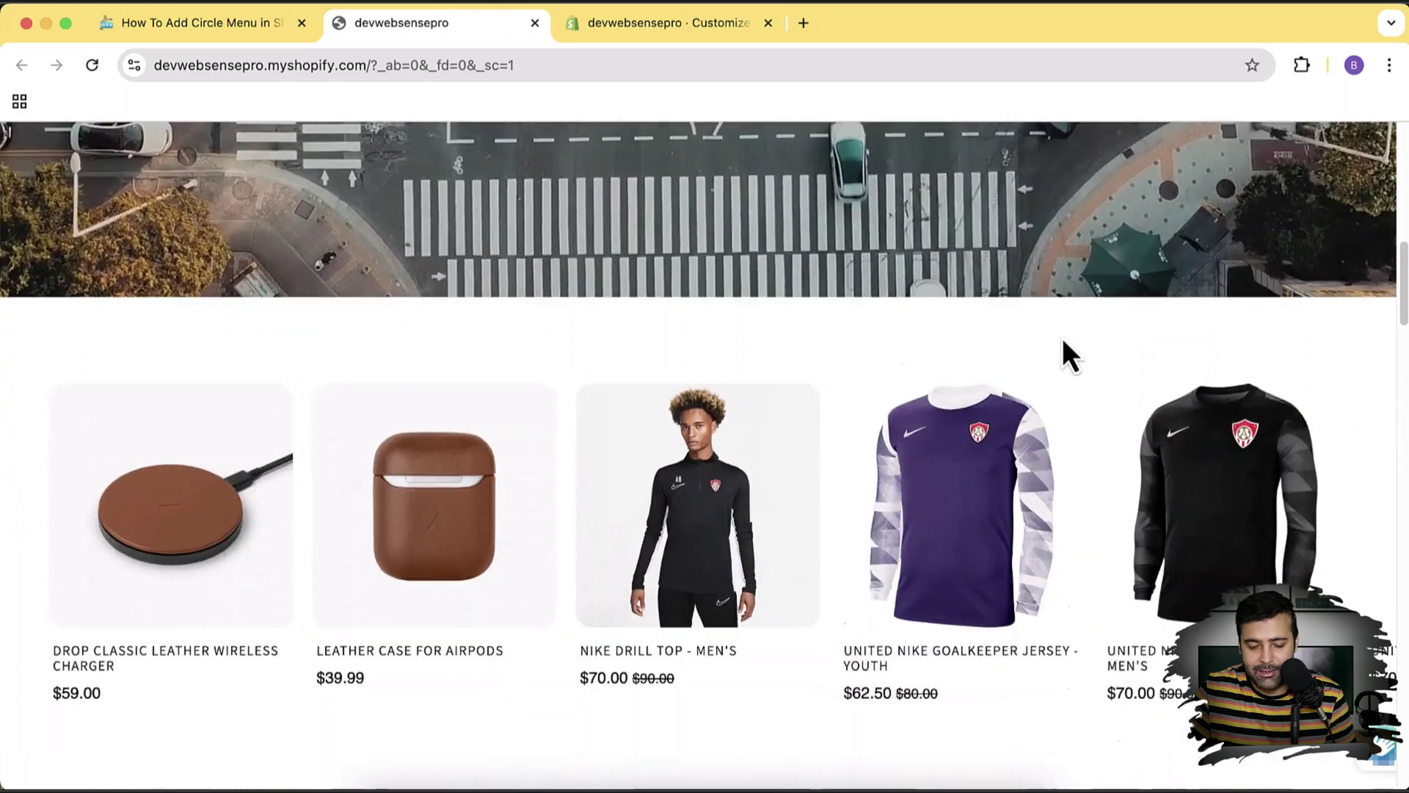
{"action": "left_click", "coordinate": [1337, 344]}
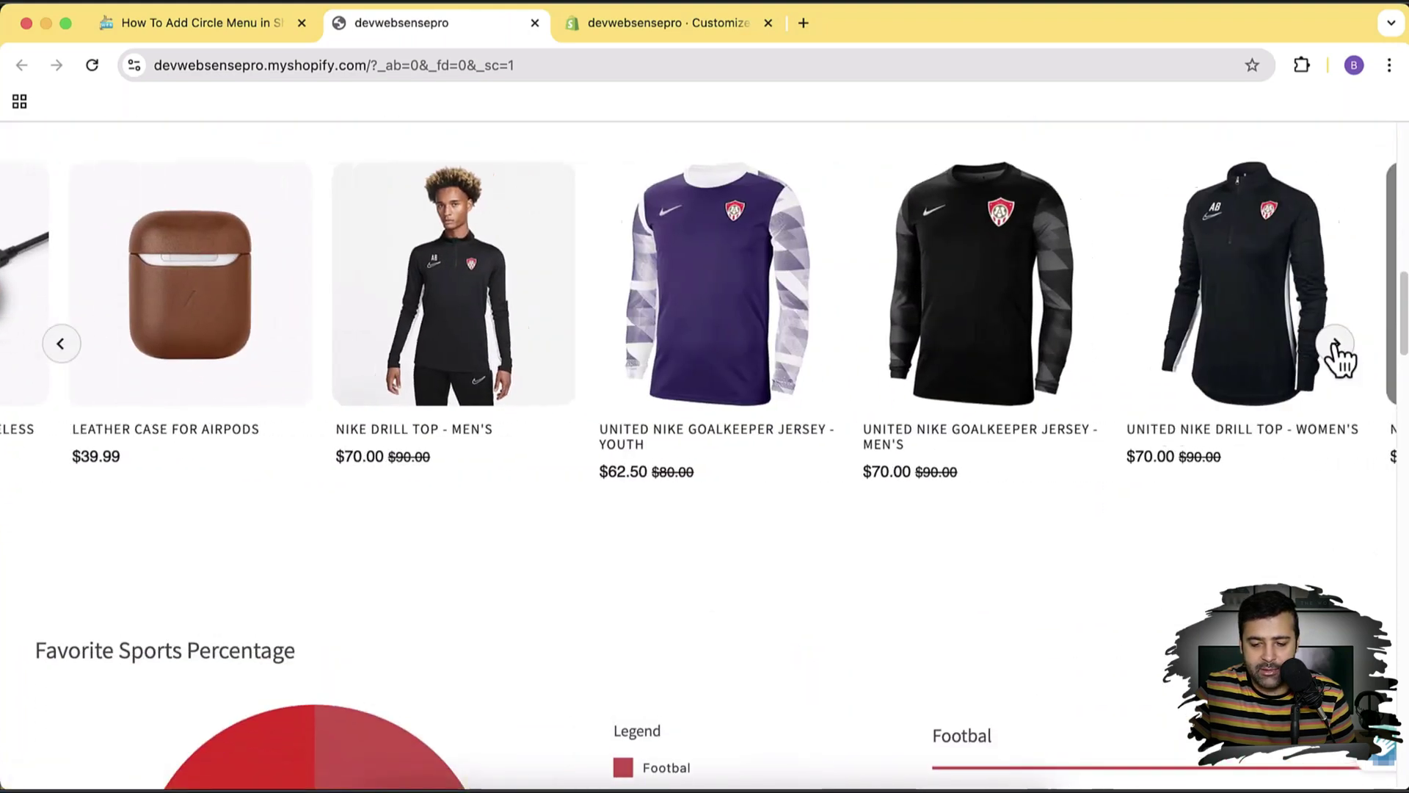
{"action": "left_click", "coordinate": [1337, 345]}
{"action": "left_click", "coordinate": [1337, 345]}
- Examine the remaining home page sections and open the product hotspots on the charger and AirPods case image
{"action": "scroll", "coordinate": [979, 364], "scroll_direction": "down", "scroll_amount": 6}
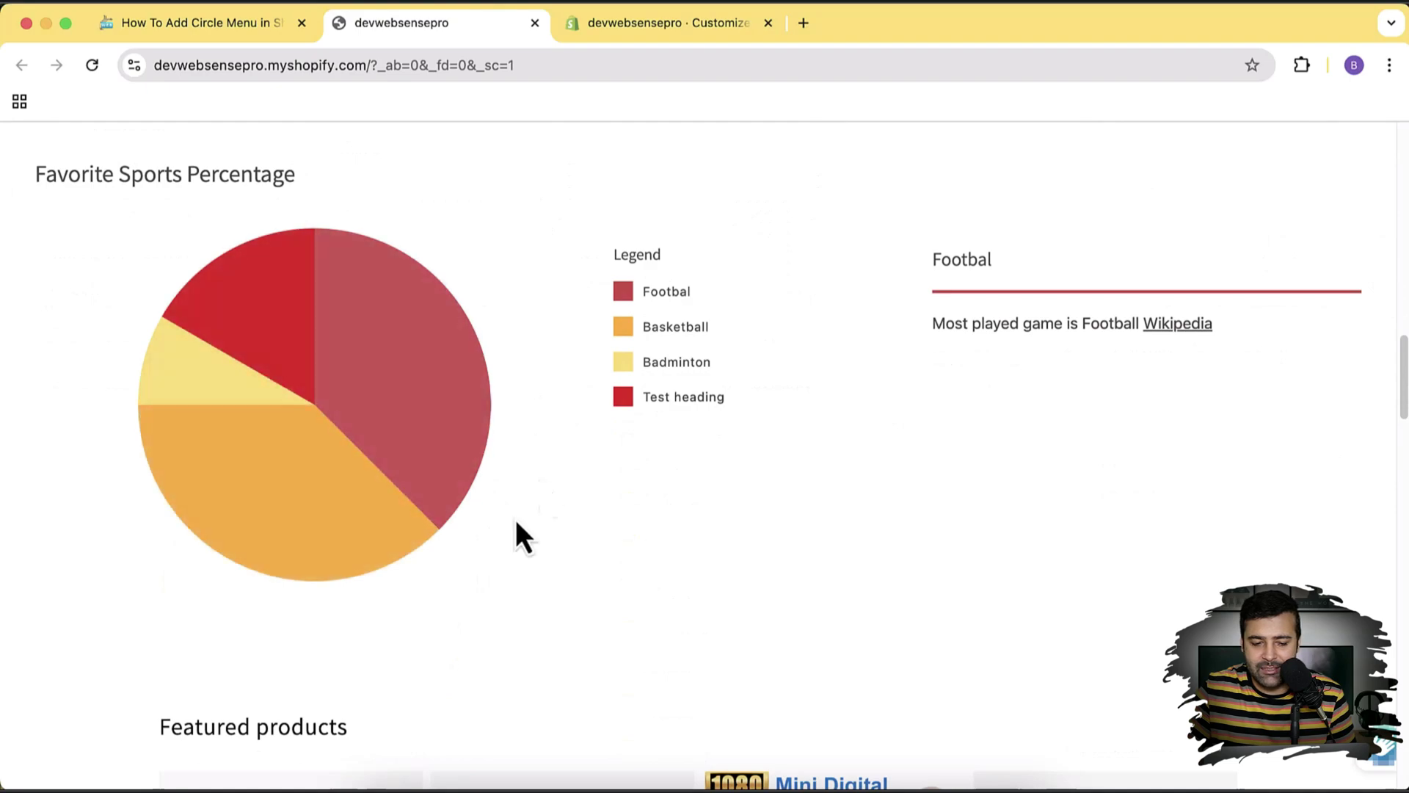
{"action": "scroll", "coordinate": [1177, 367], "scroll_direction": "down", "scroll_amount": 15}
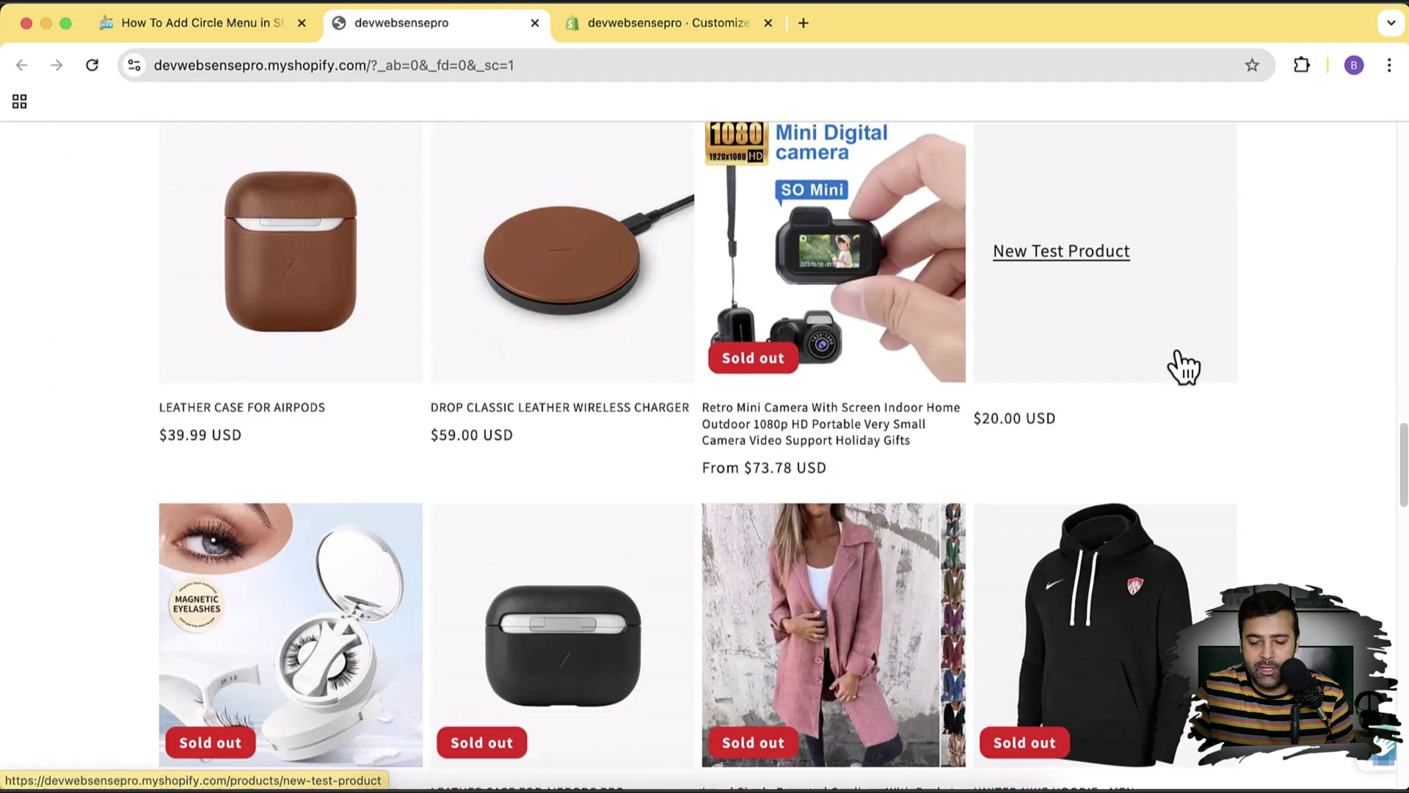
{"action": "scroll", "coordinate": [1178, 356], "scroll_direction": "down", "scroll_amount": 11}
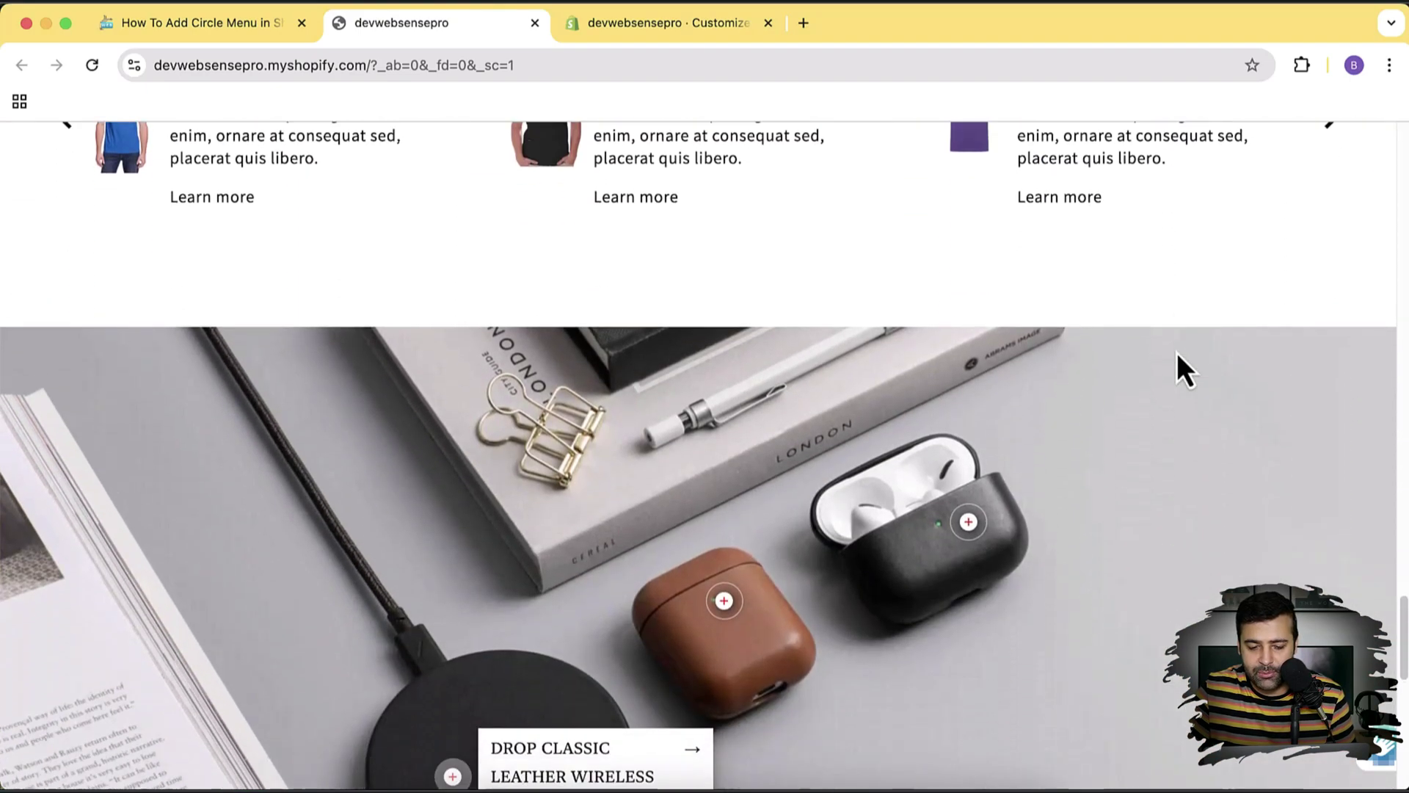
{"action": "scroll", "coordinate": [1177, 360], "scroll_direction": "down", "scroll_amount": 3}
{"action": "scroll", "coordinate": [1177, 359], "scroll_direction": "up", "scroll_amount": 4}
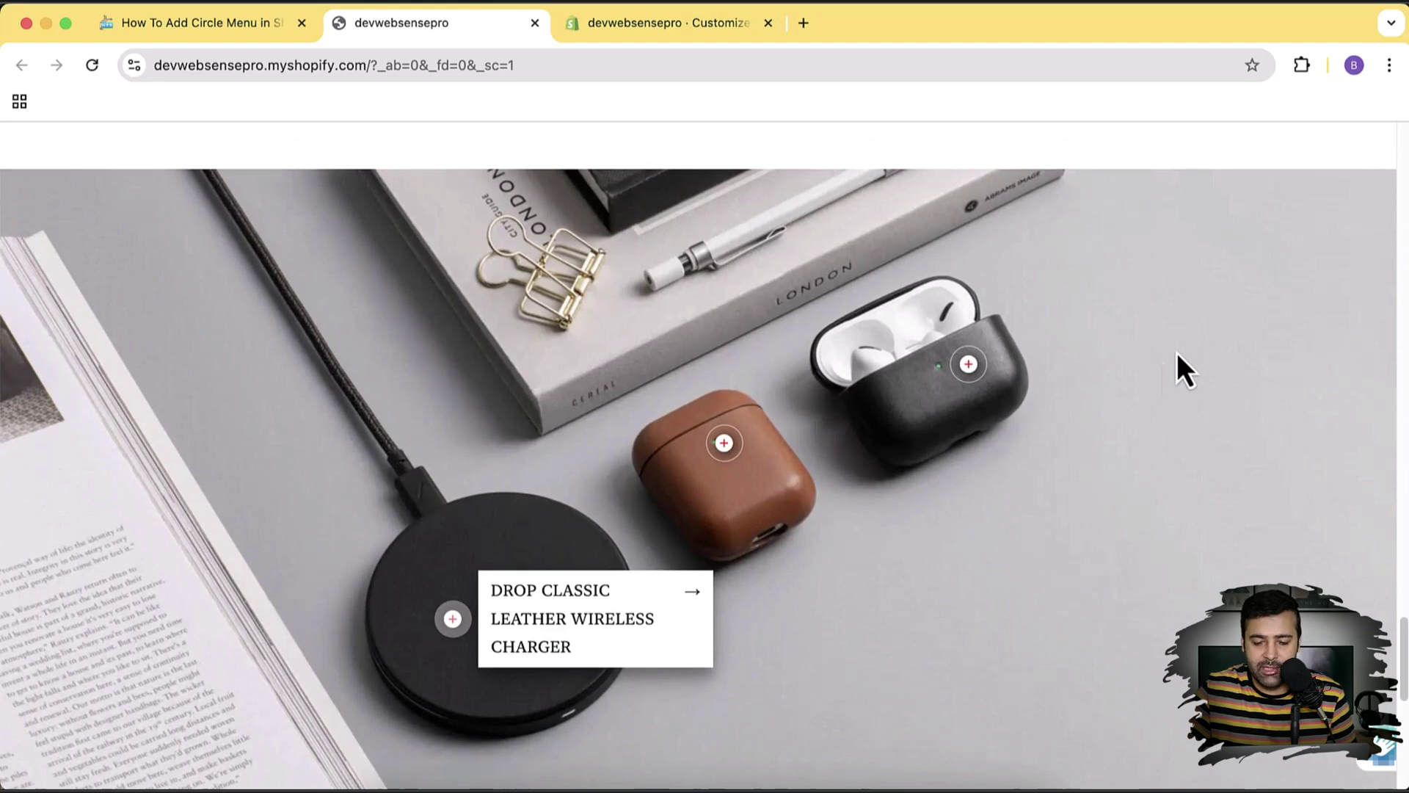
{"action": "left_click", "coordinate": [969, 365]}
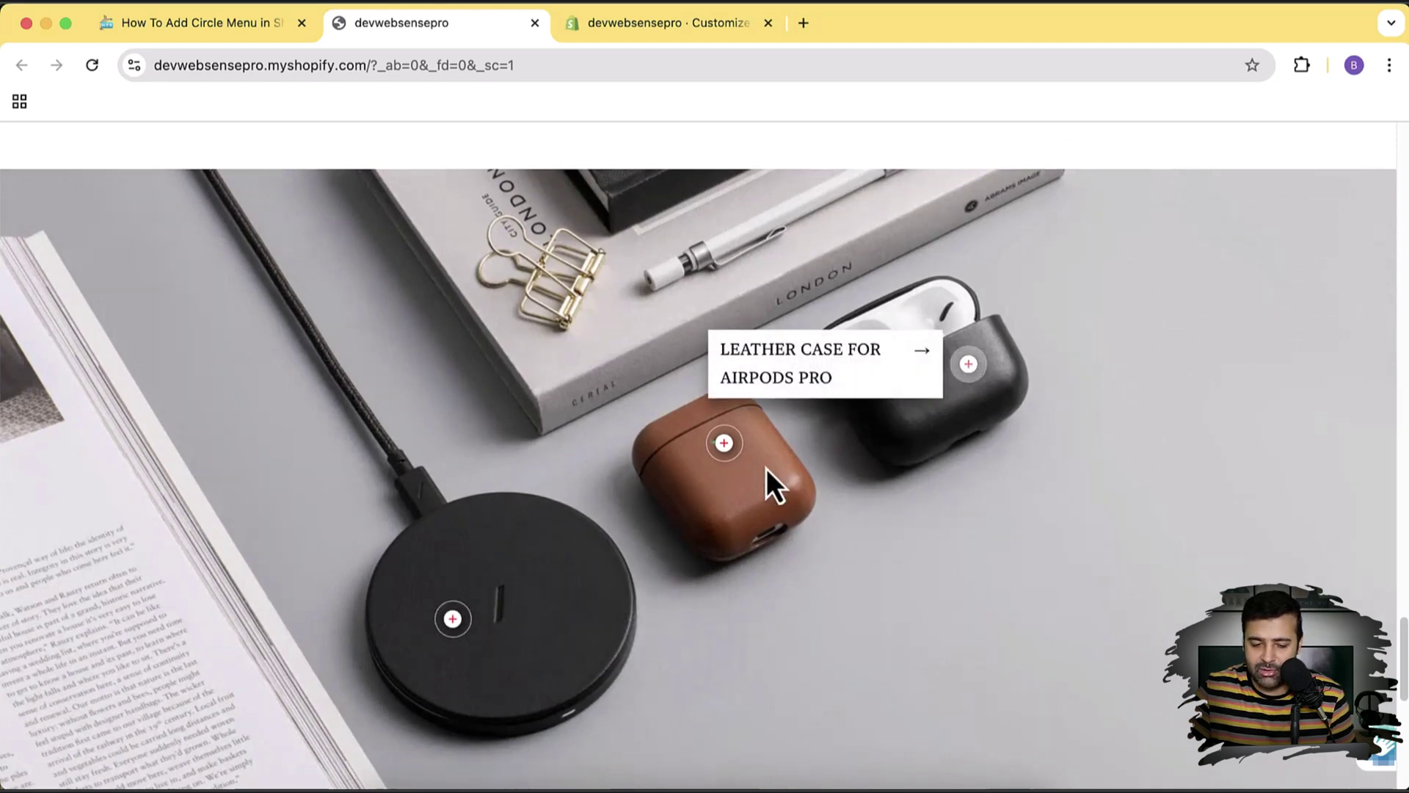
{"action": "left_click", "coordinate": [724, 443]}
{"action": "left_click", "coordinate": [455, 620]}
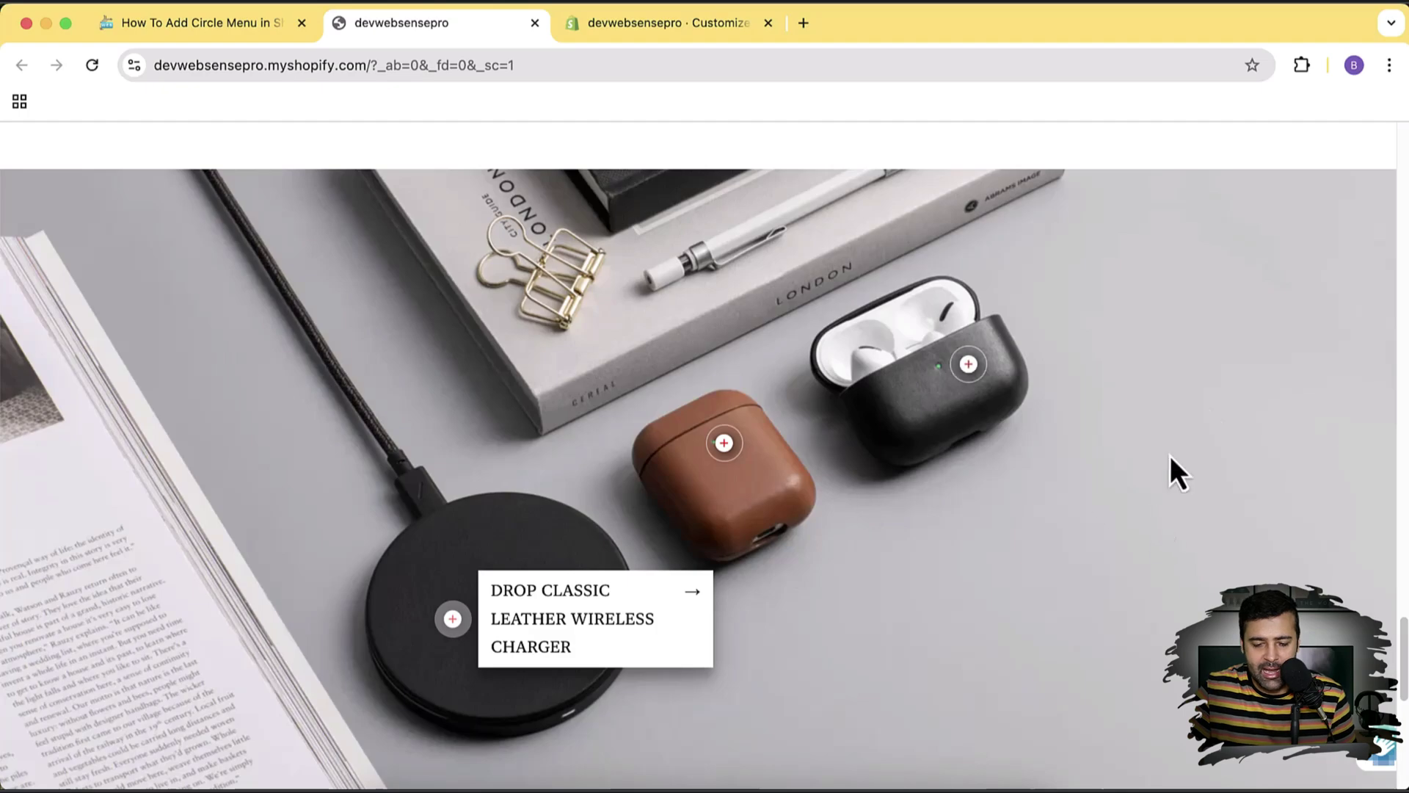
{"action": "scroll", "coordinate": [1246, 368], "scroll_direction": "down", "scroll_amount": 10}
{"action": "scroll", "coordinate": [1246, 368], "scroll_direction": "up", "scroll_amount": 15}
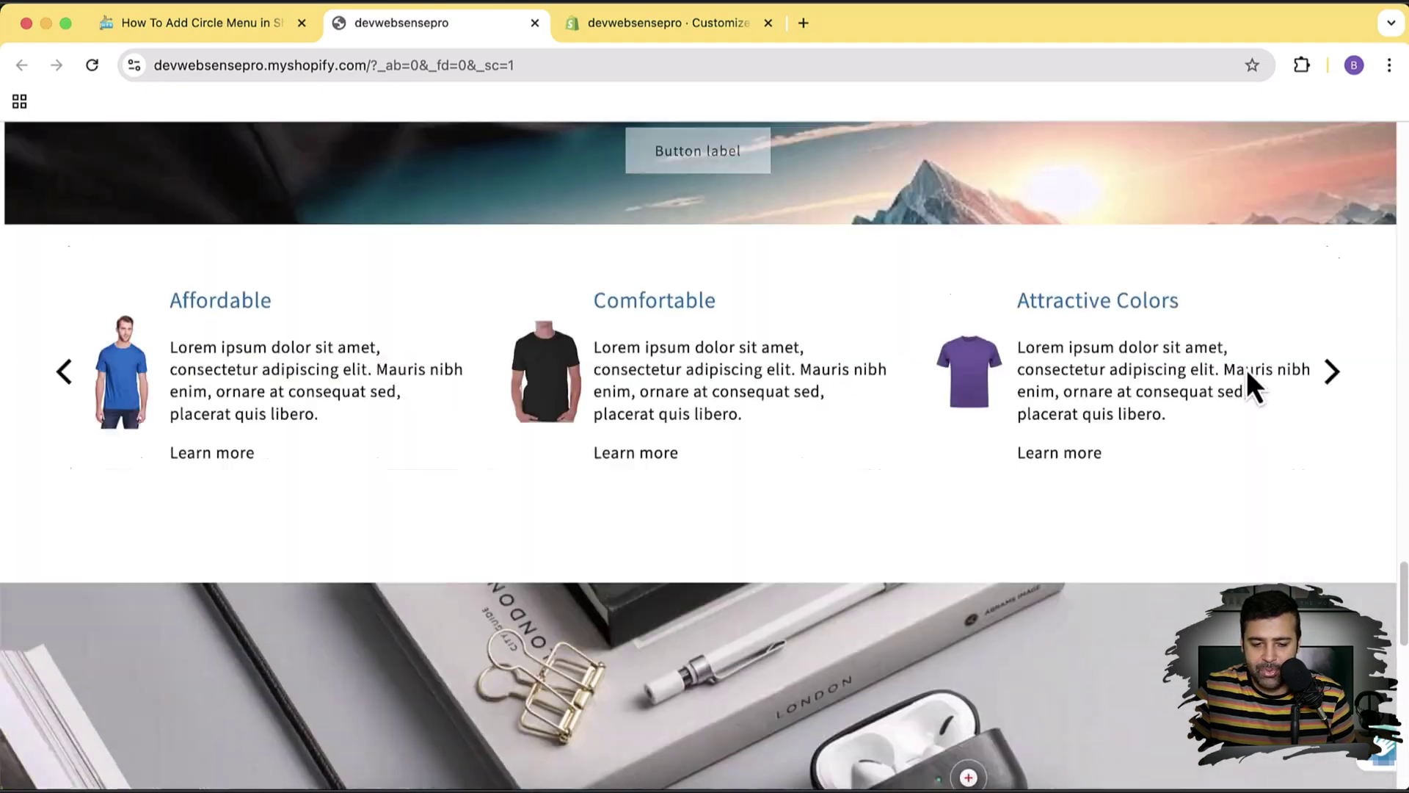
{"action": "scroll", "coordinate": [1247, 374], "scroll_direction": "up", "scroll_amount": 20}
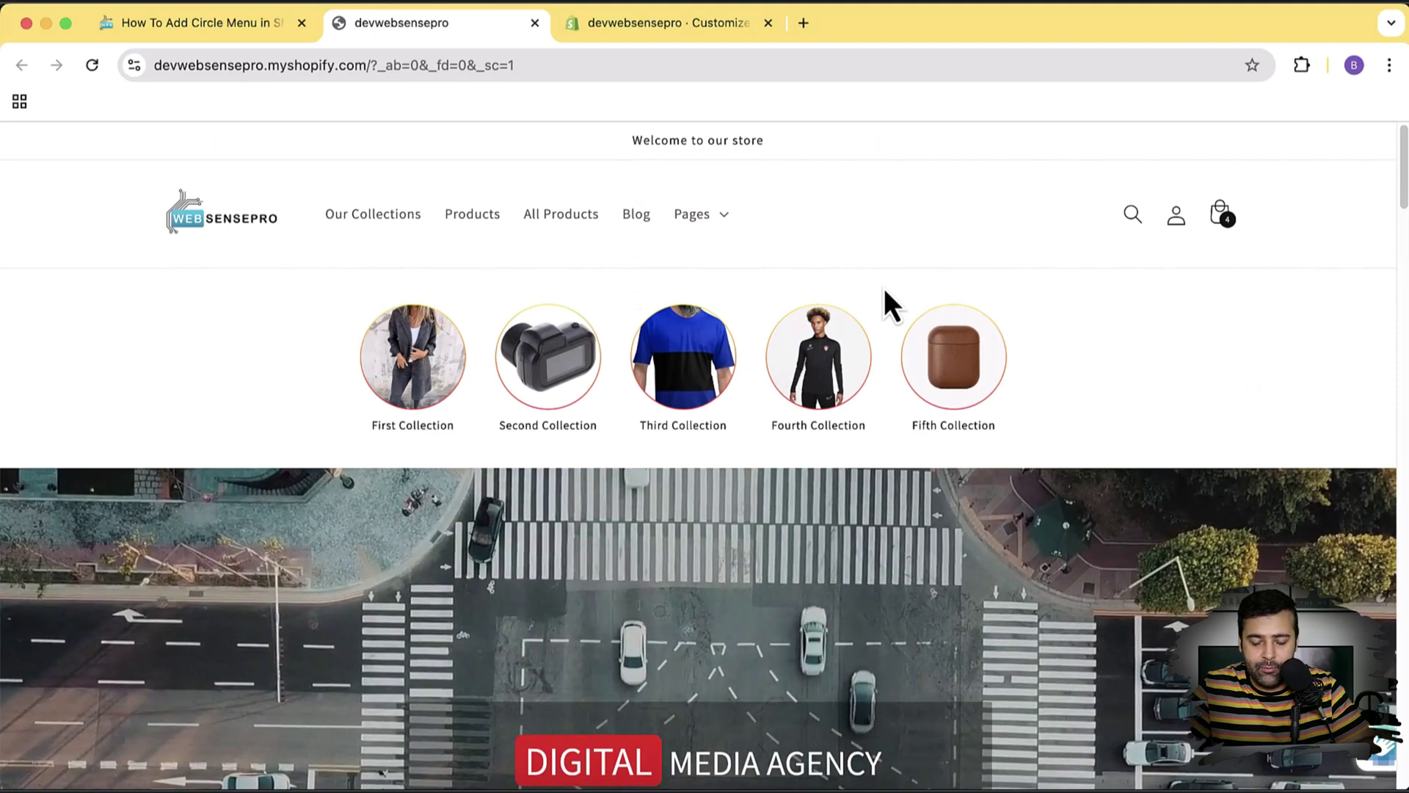
- Search Google for "bbd discount shopify" in a new tab and open the BBD - Big Bulk Discount app listing
{"action": "left_click", "coordinate": [801, 24]}
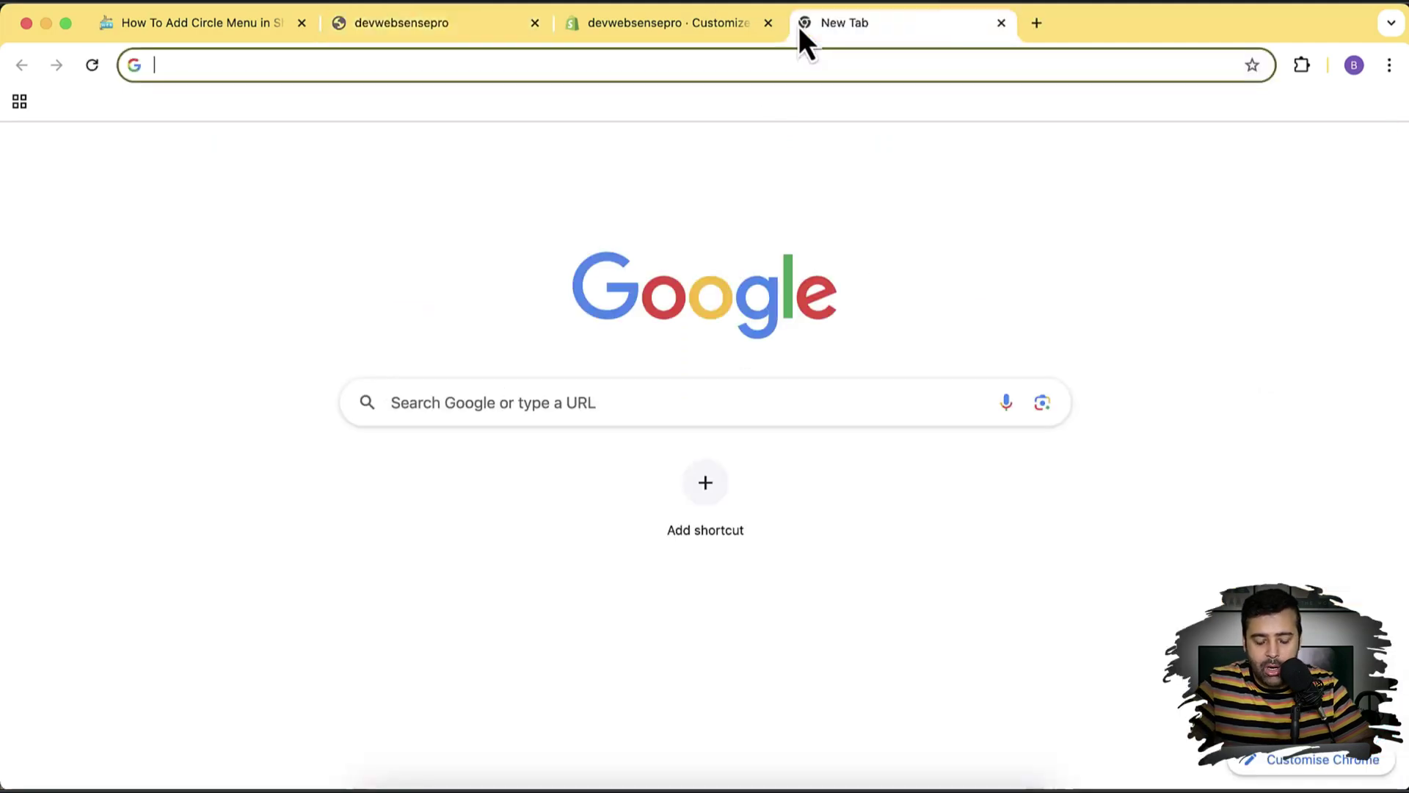
{"action": "type", "text": "bbd"}
{"action": "key", "text": "Return"}
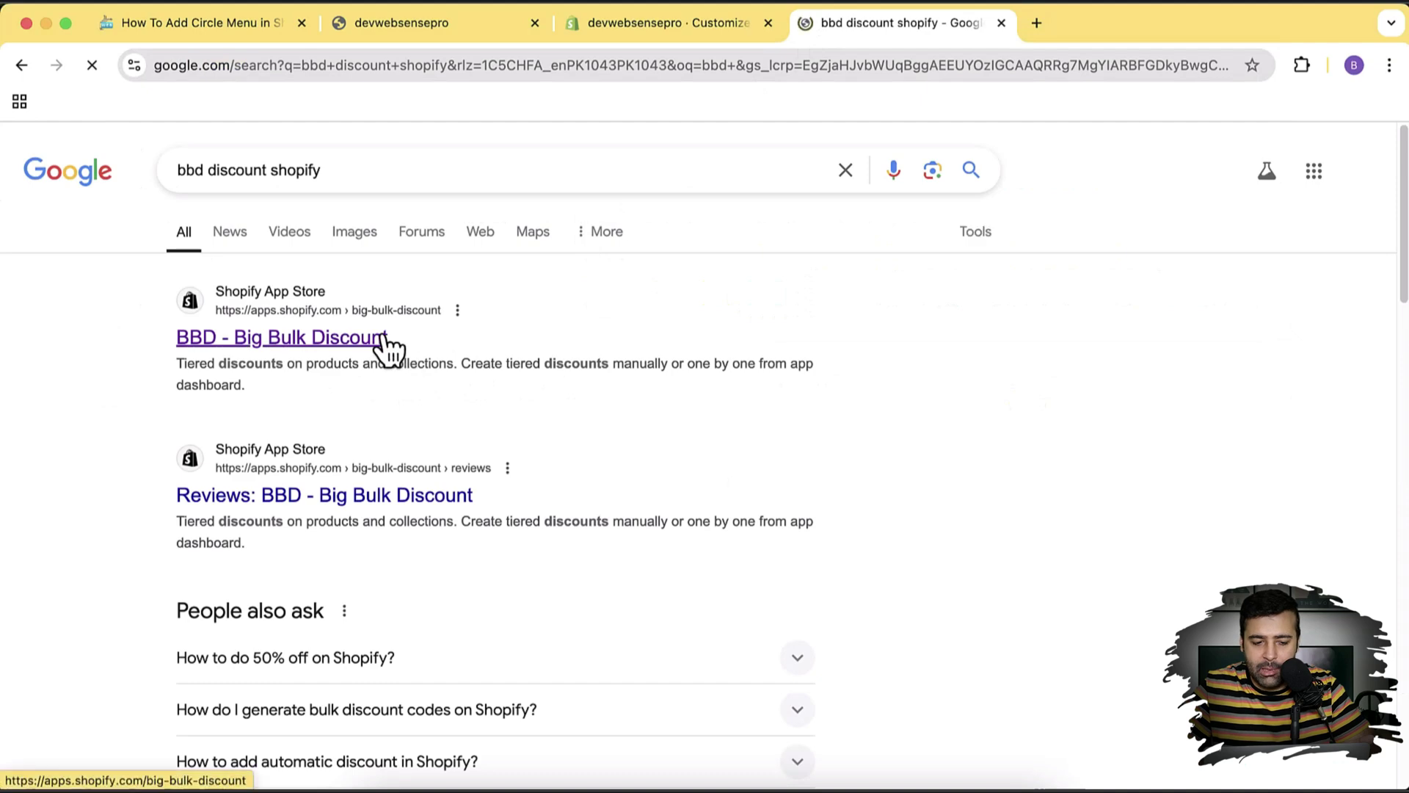
{"action": "left_click", "coordinate": [387, 348]}
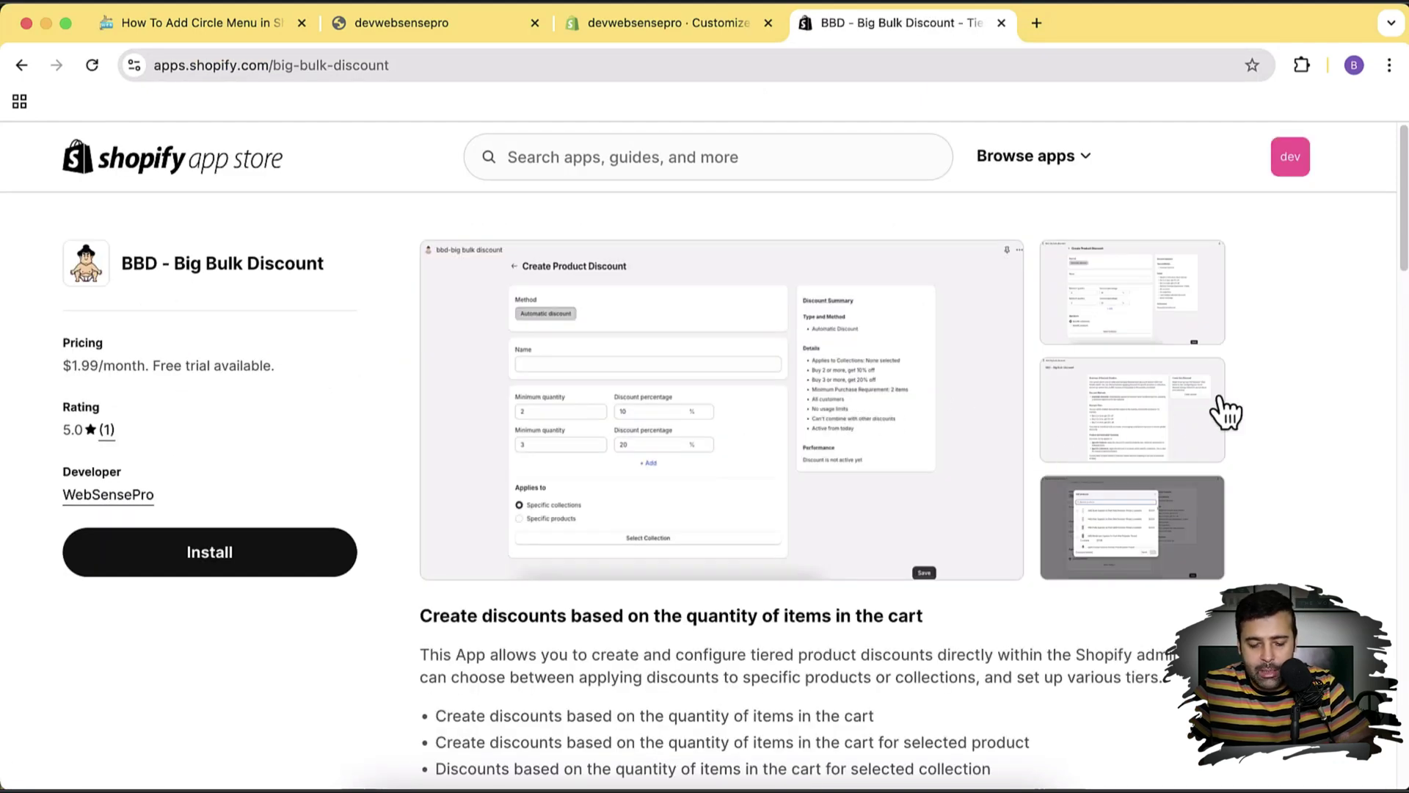
- View the listing's Create Product Discount screenshot enlarged, and close the app listing
{"action": "left_click", "coordinate": [816, 440]}
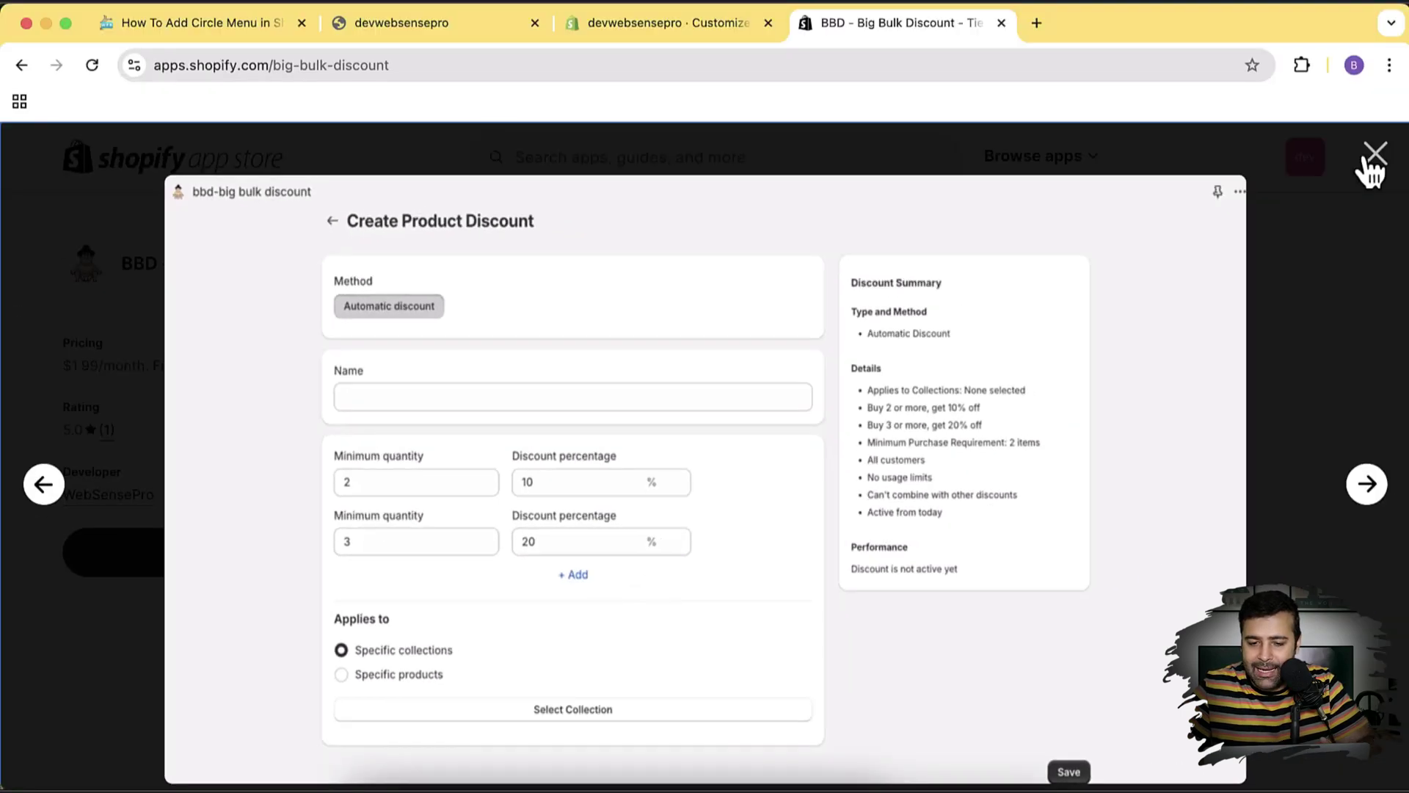
{"action": "left_click", "coordinate": [1373, 151]}
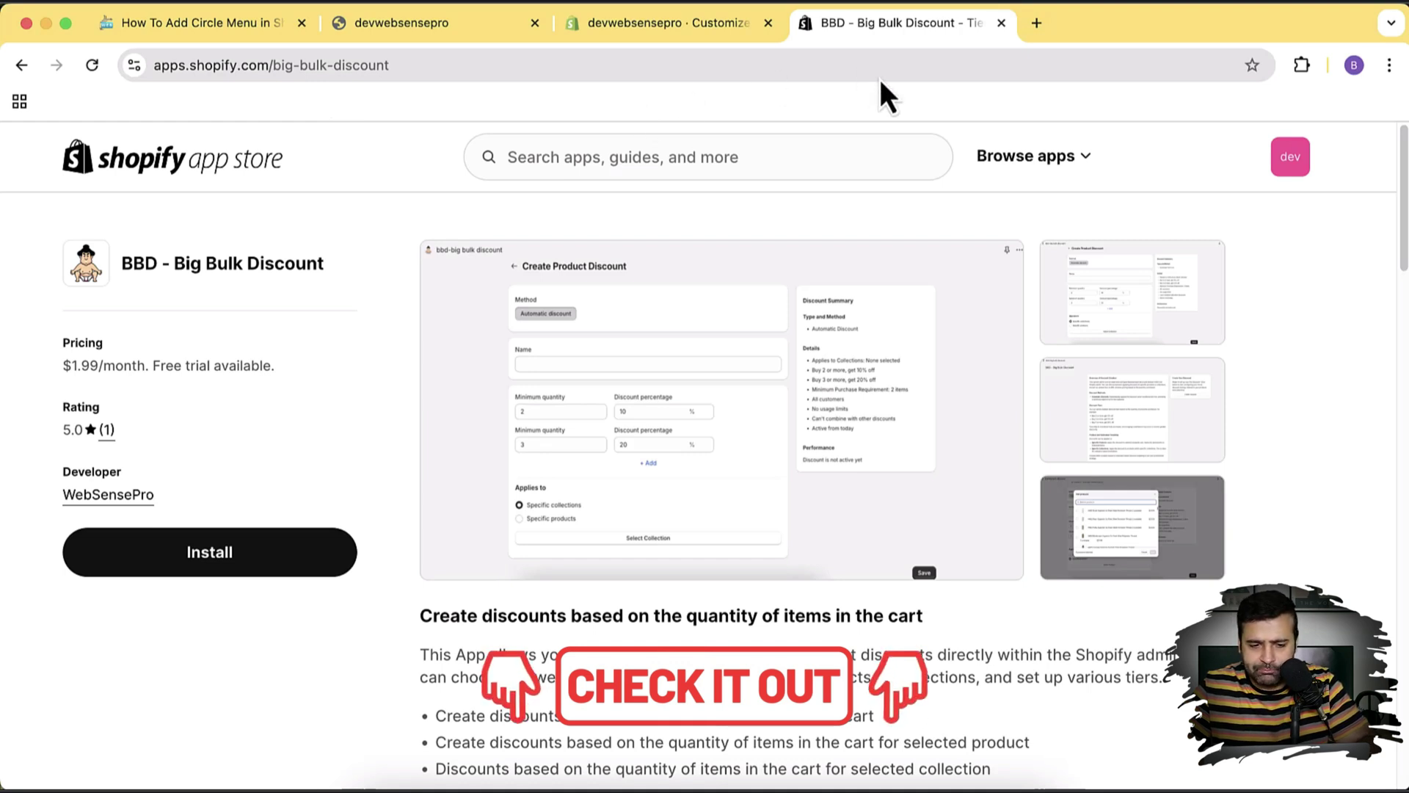
{"action": "left_click", "coordinate": [1001, 26]}
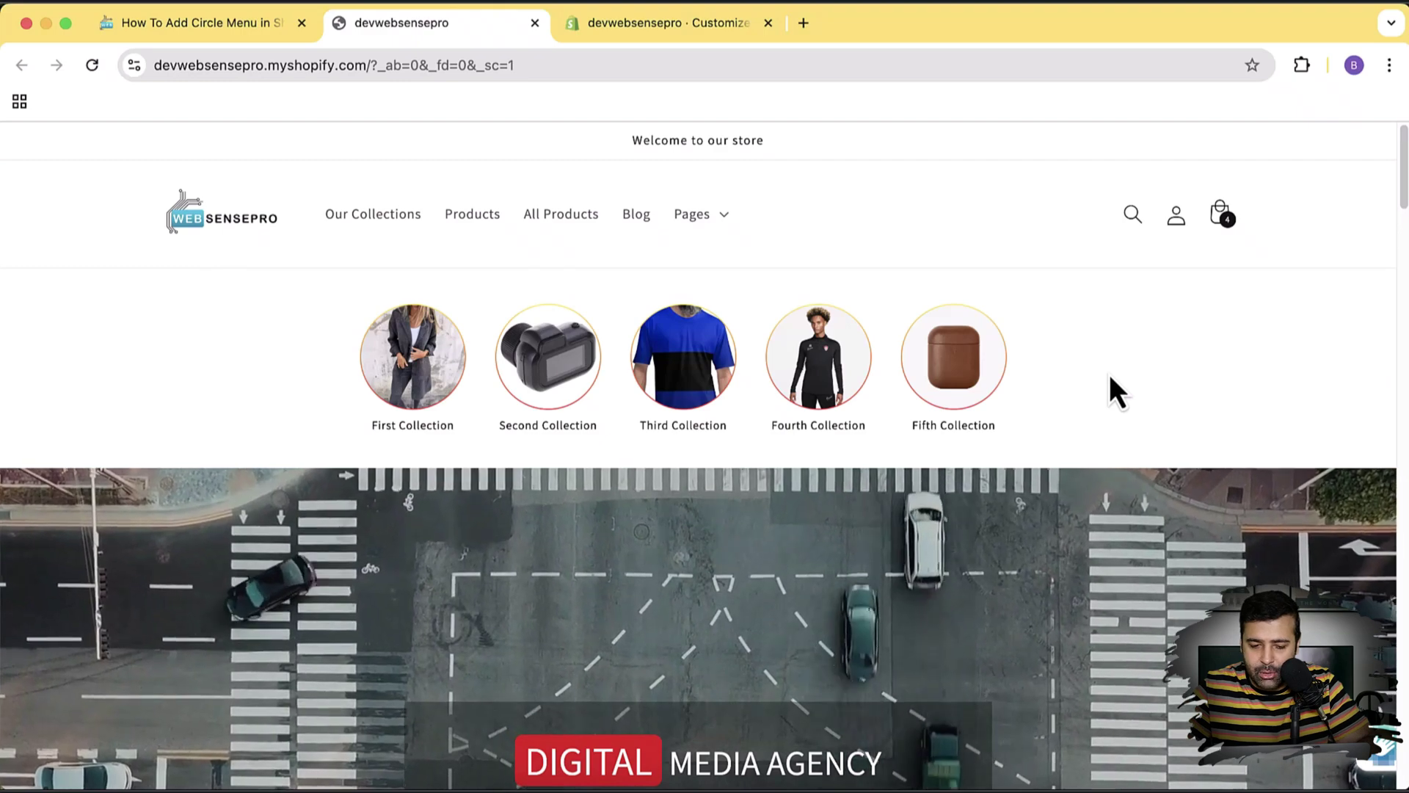
- Switch to the Shopify theme editor and add two bubble items to the Circle menu section
{"action": "left_click", "coordinate": [734, 22]}
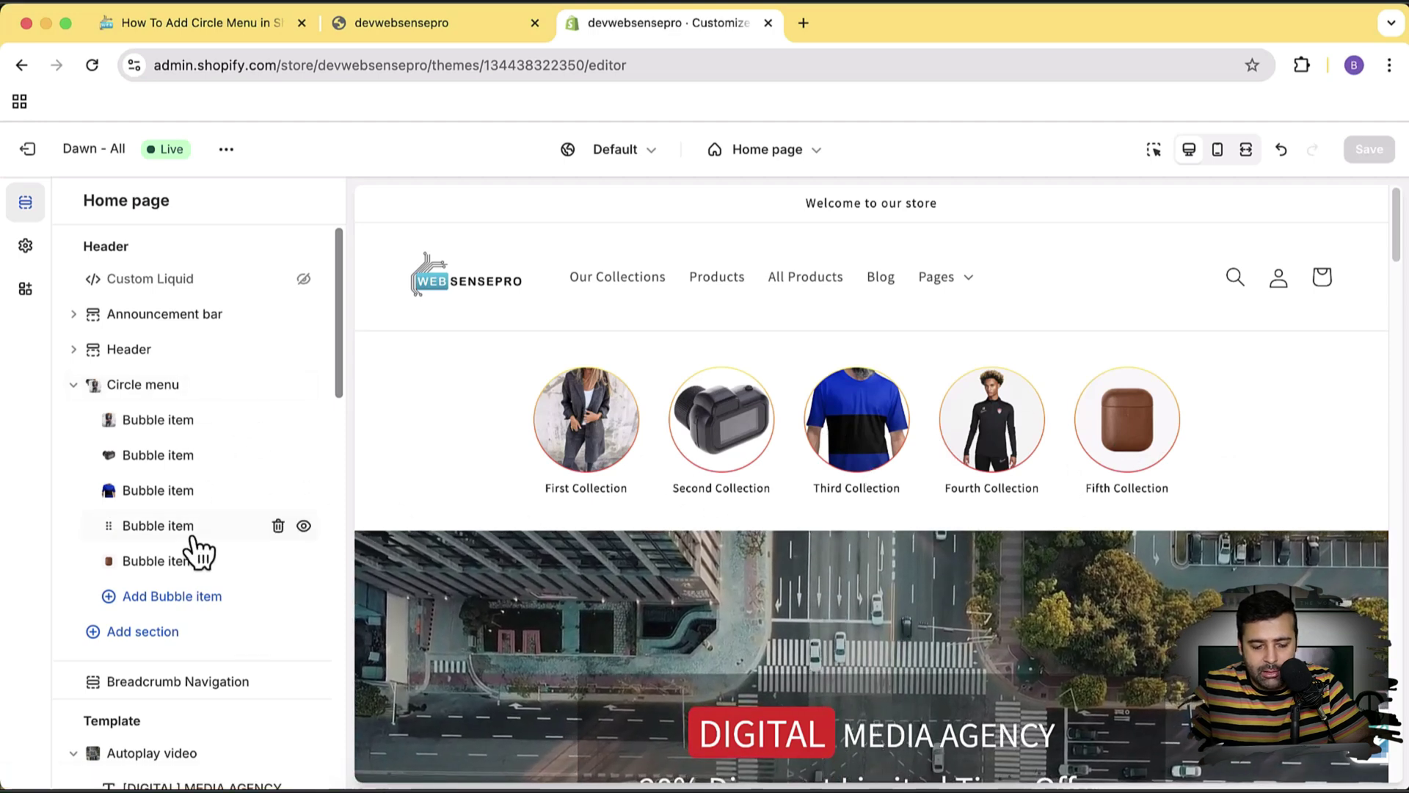
{"action": "left_click", "coordinate": [201, 598]}
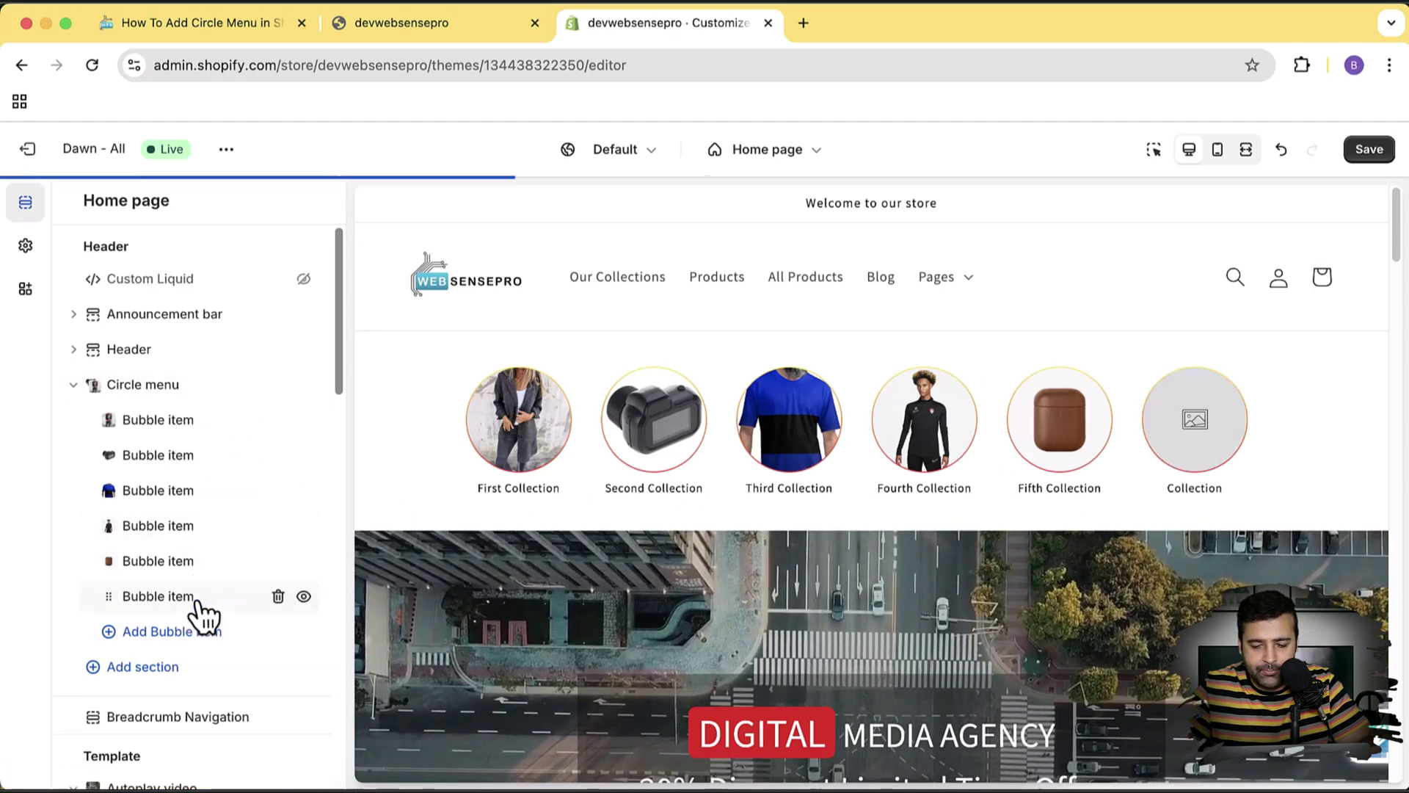
{"action": "left_click", "coordinate": [177, 631]}
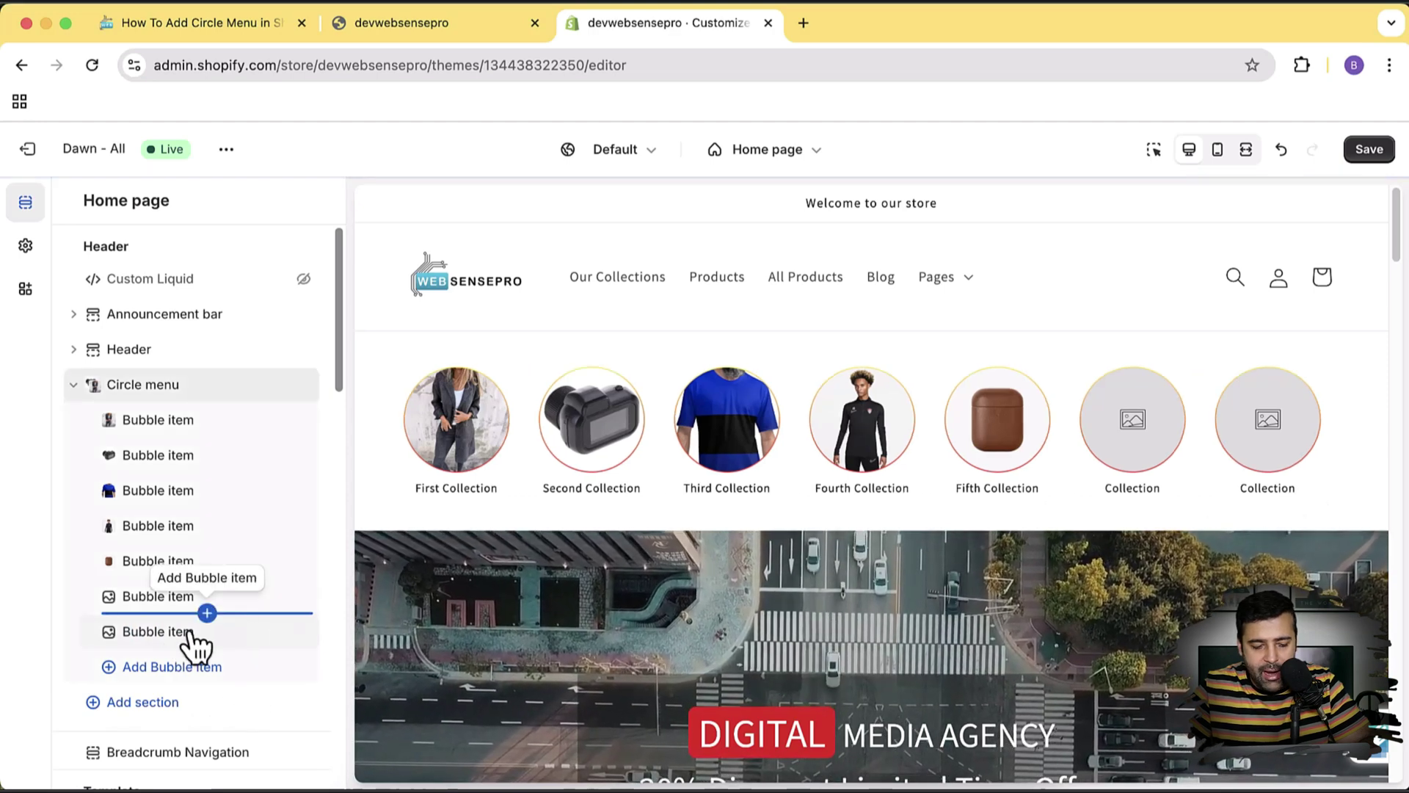
- Assign the blue coat image starting with e9d684f3 to the sixth bubble item
{"action": "left_click", "coordinate": [146, 605]}
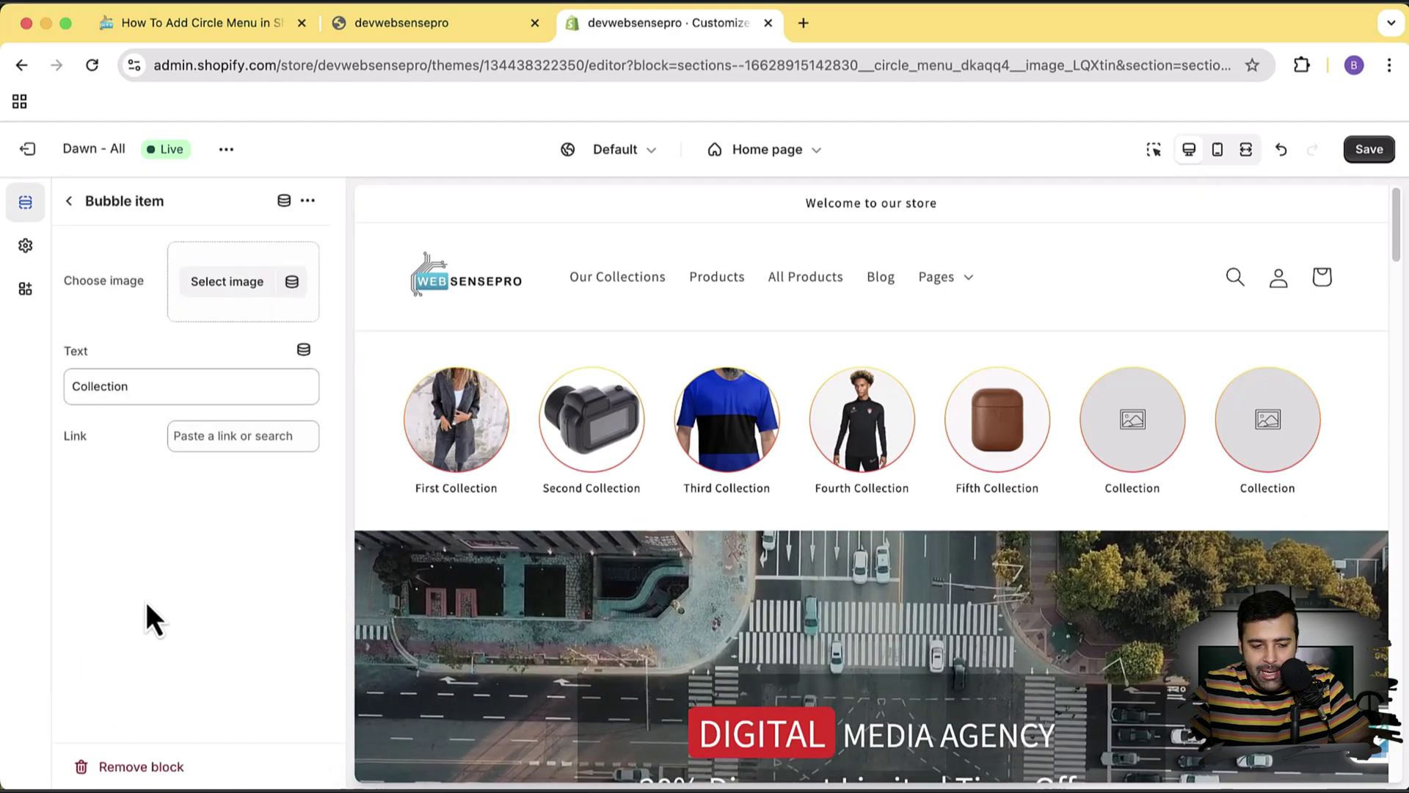
{"action": "left_click", "coordinate": [220, 292]}
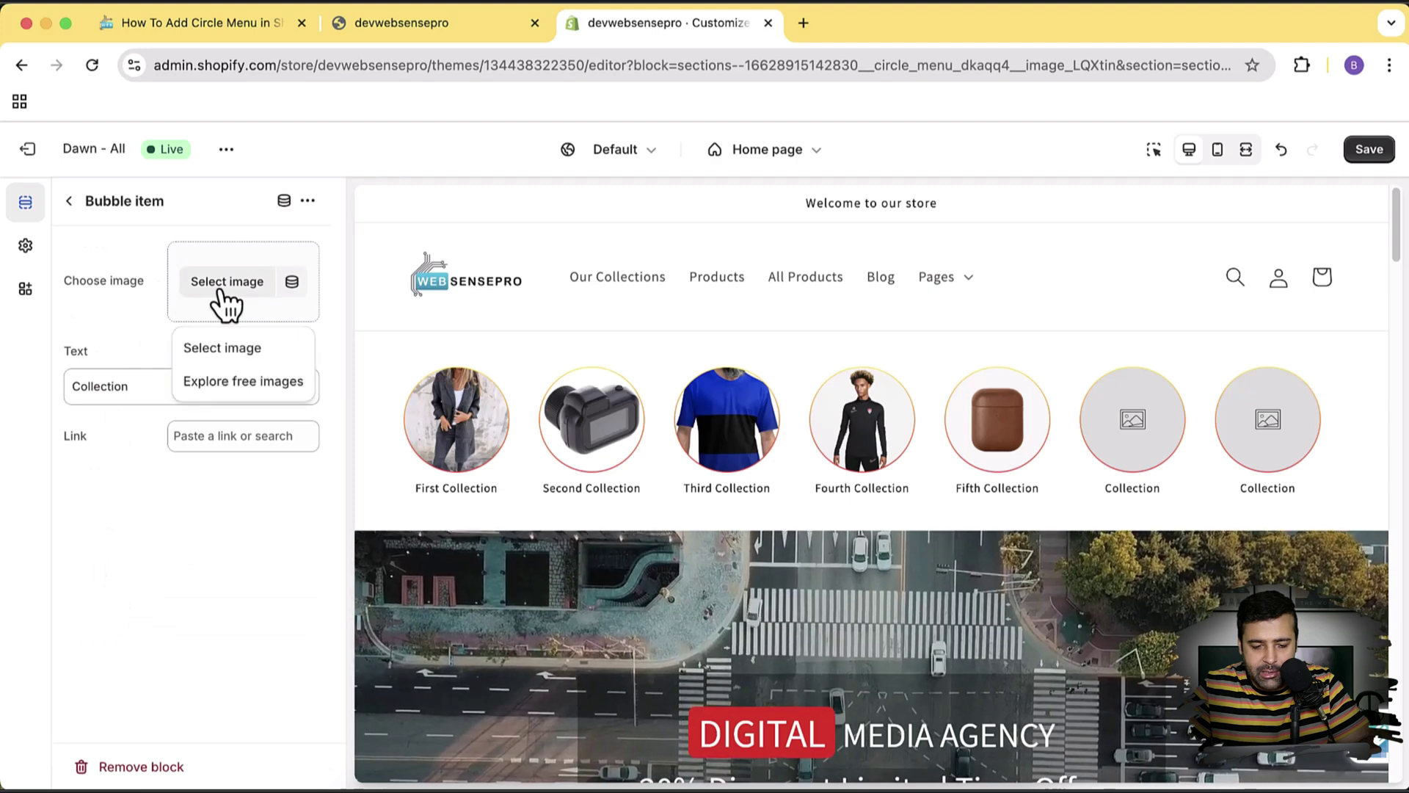
{"action": "left_click", "coordinate": [253, 355]}
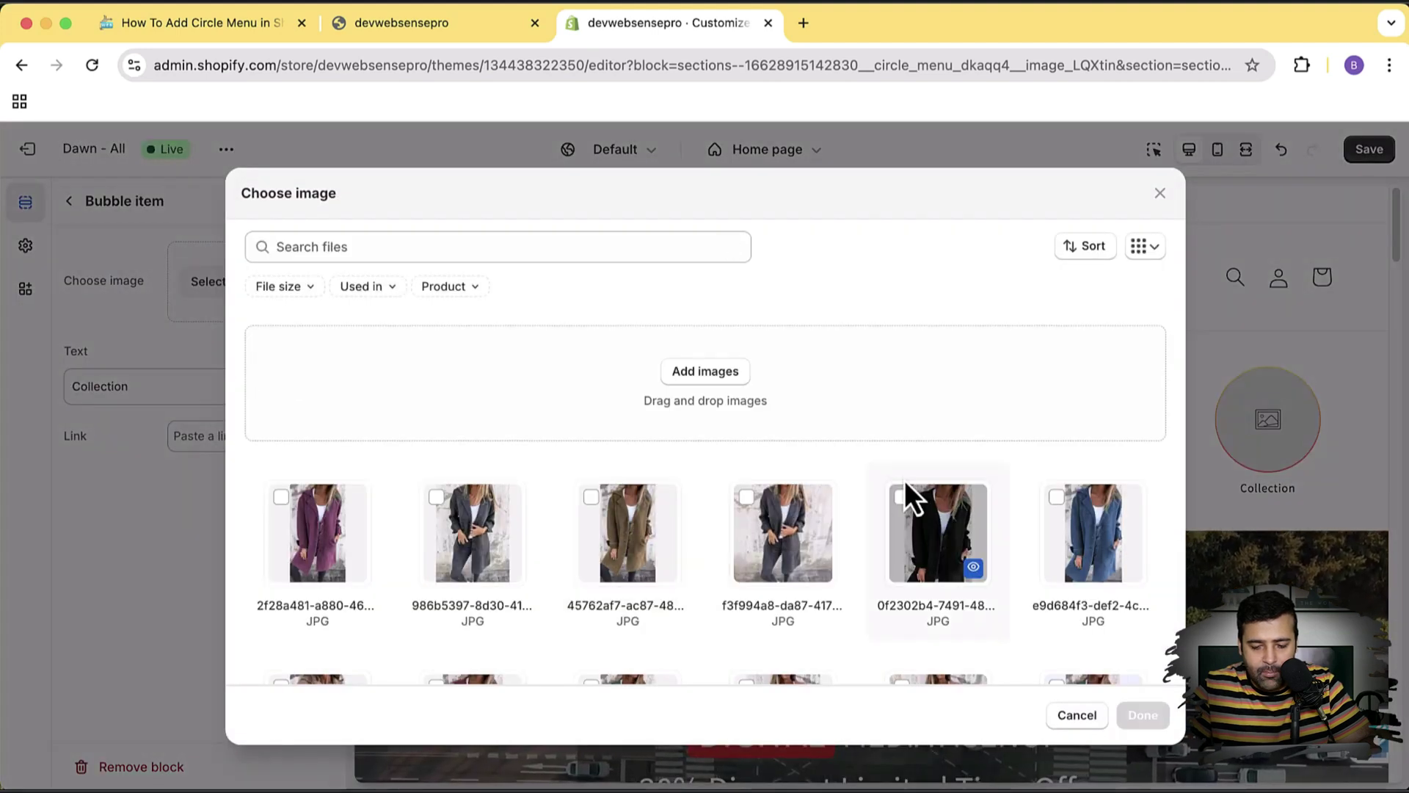
{"action": "left_click", "coordinate": [1057, 498]}
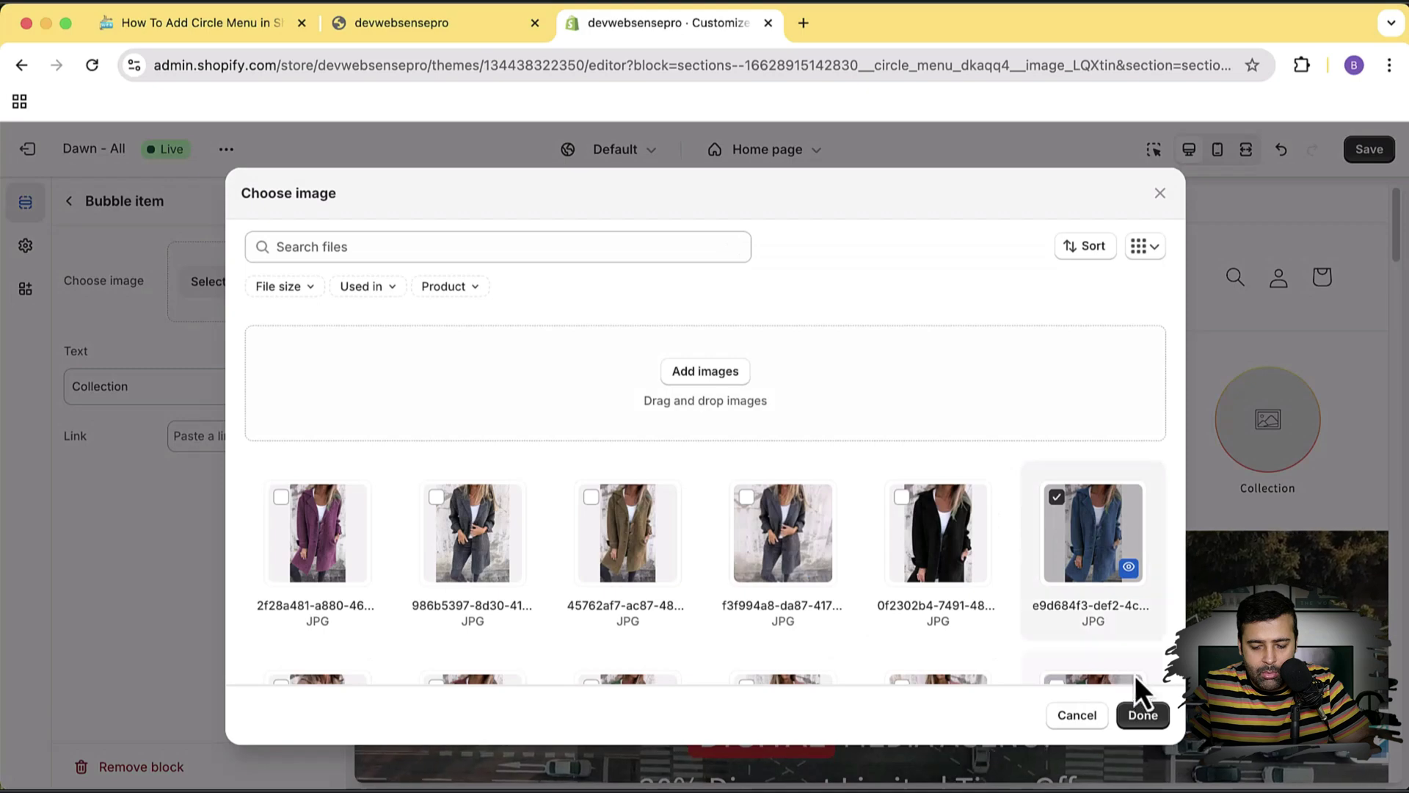
{"action": "left_click", "coordinate": [1147, 717]}
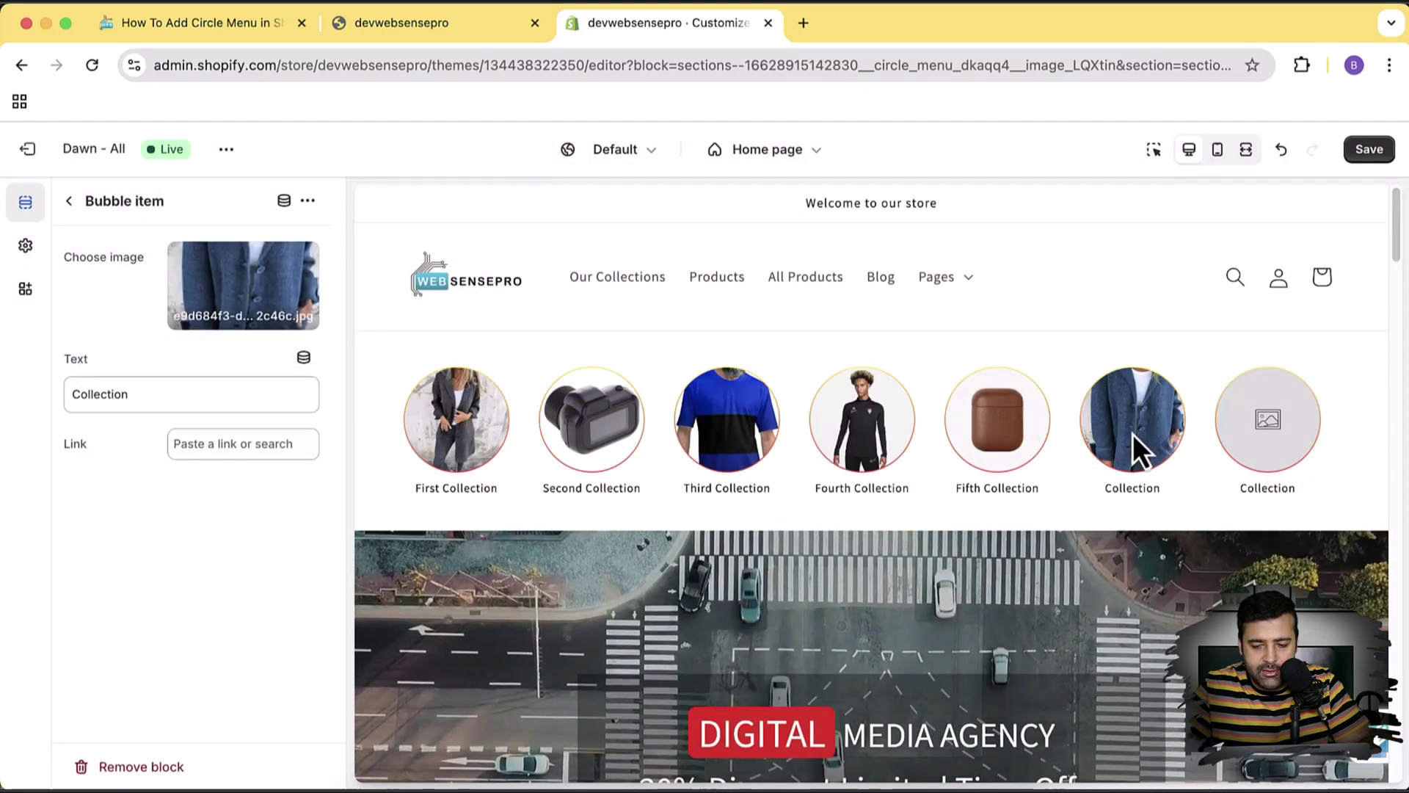
- Review the link destination types for the sixth bubble item and open the Circle menu section's settings
{"action": "left_click", "coordinate": [210, 445]}
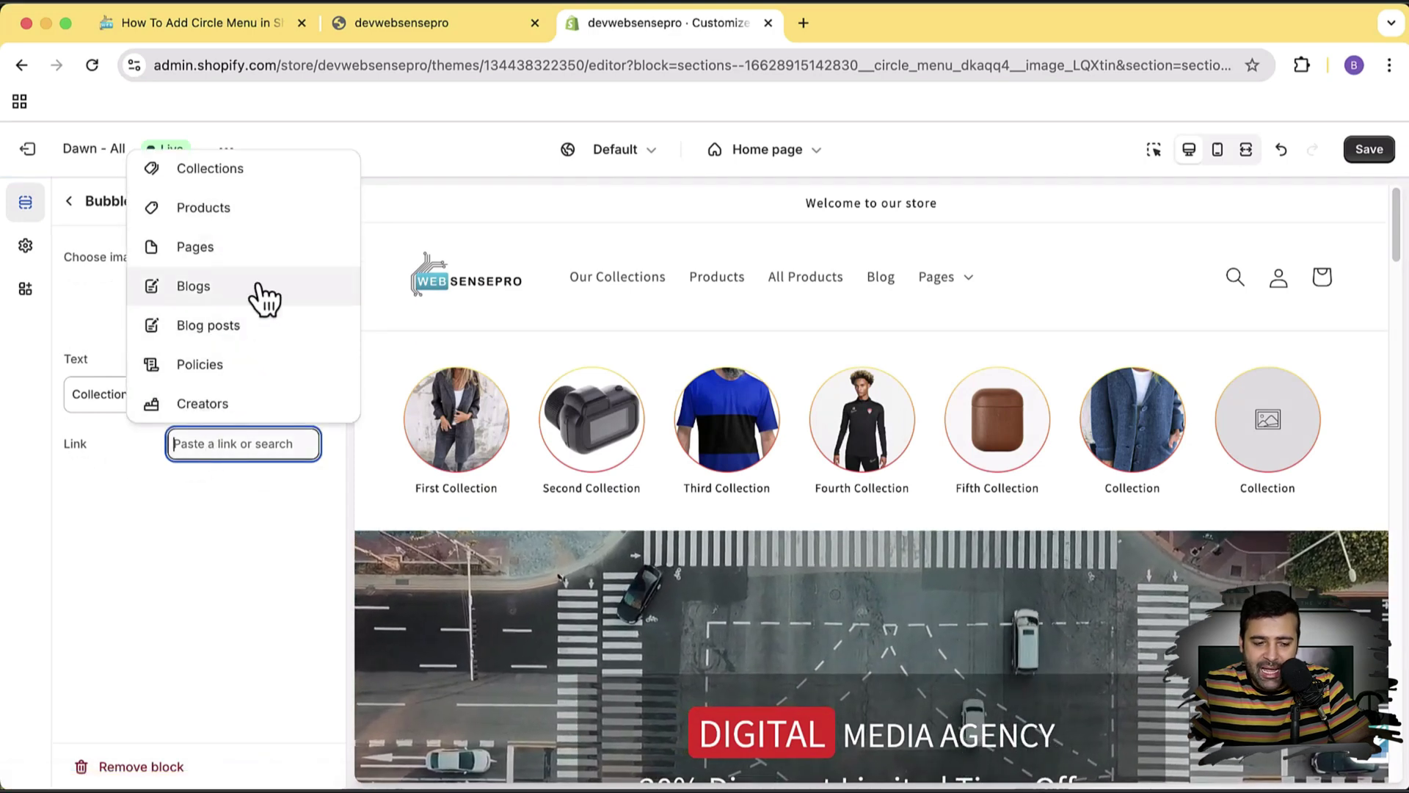
{"action": "left_click", "coordinate": [284, 580]}
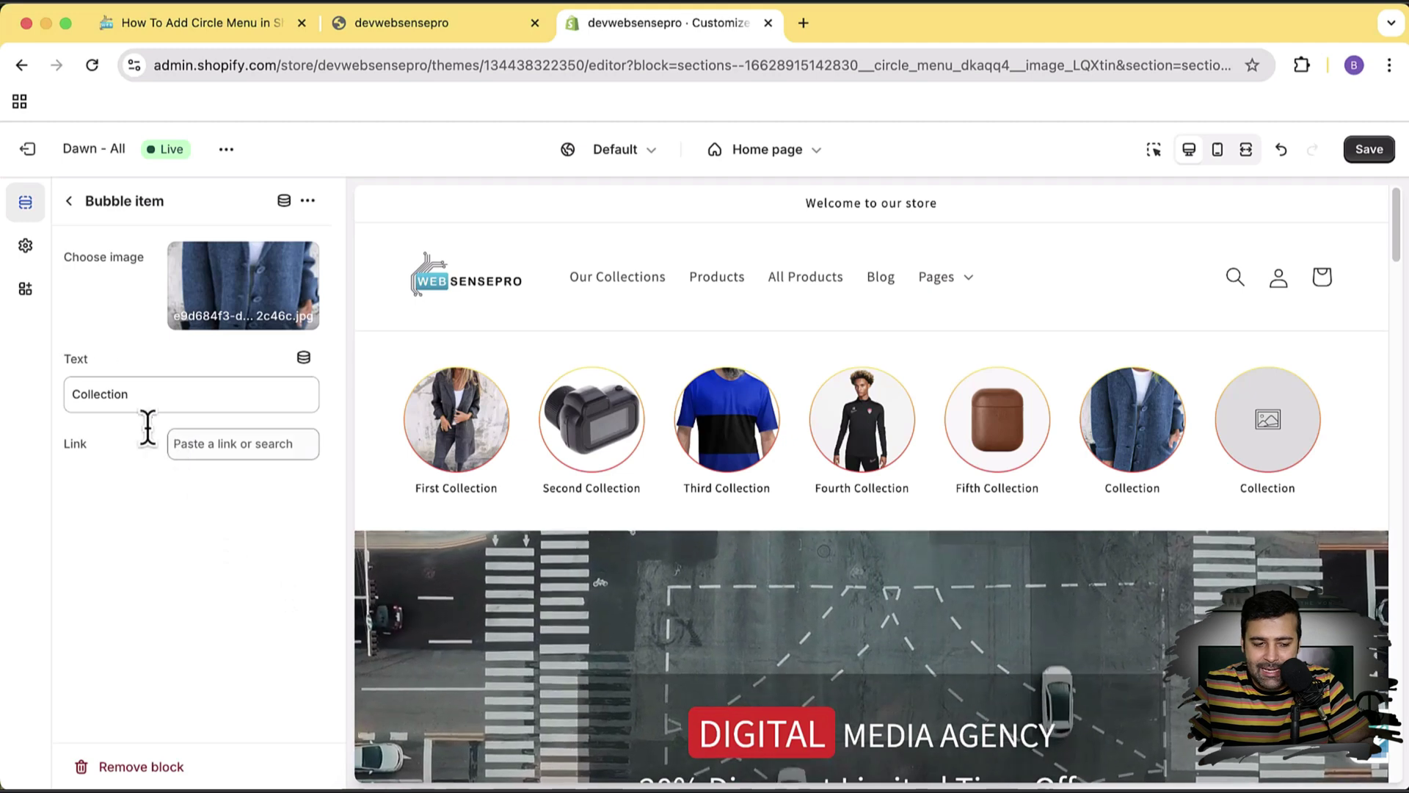
{"action": "left_click", "coordinate": [69, 202]}
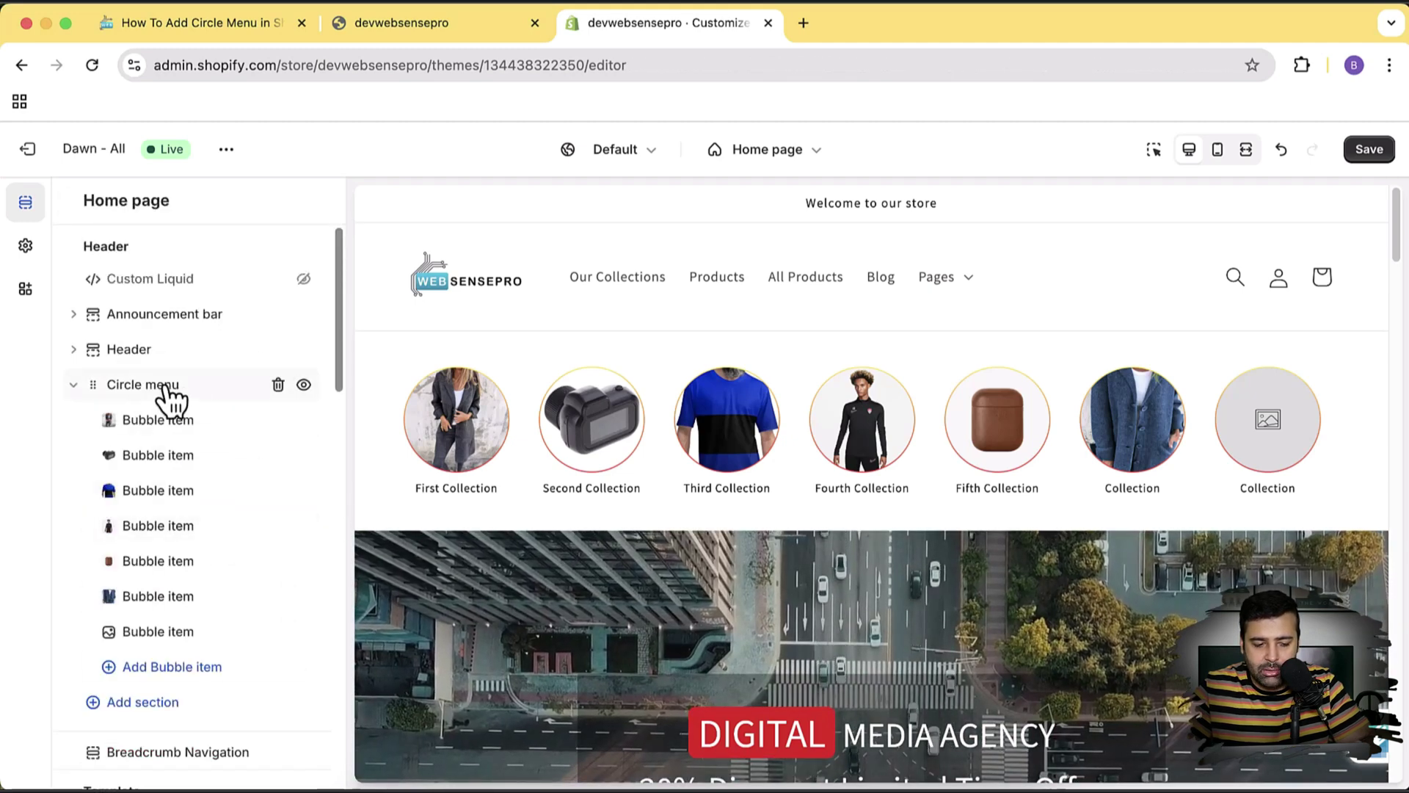
{"action": "left_click", "coordinate": [165, 386]}
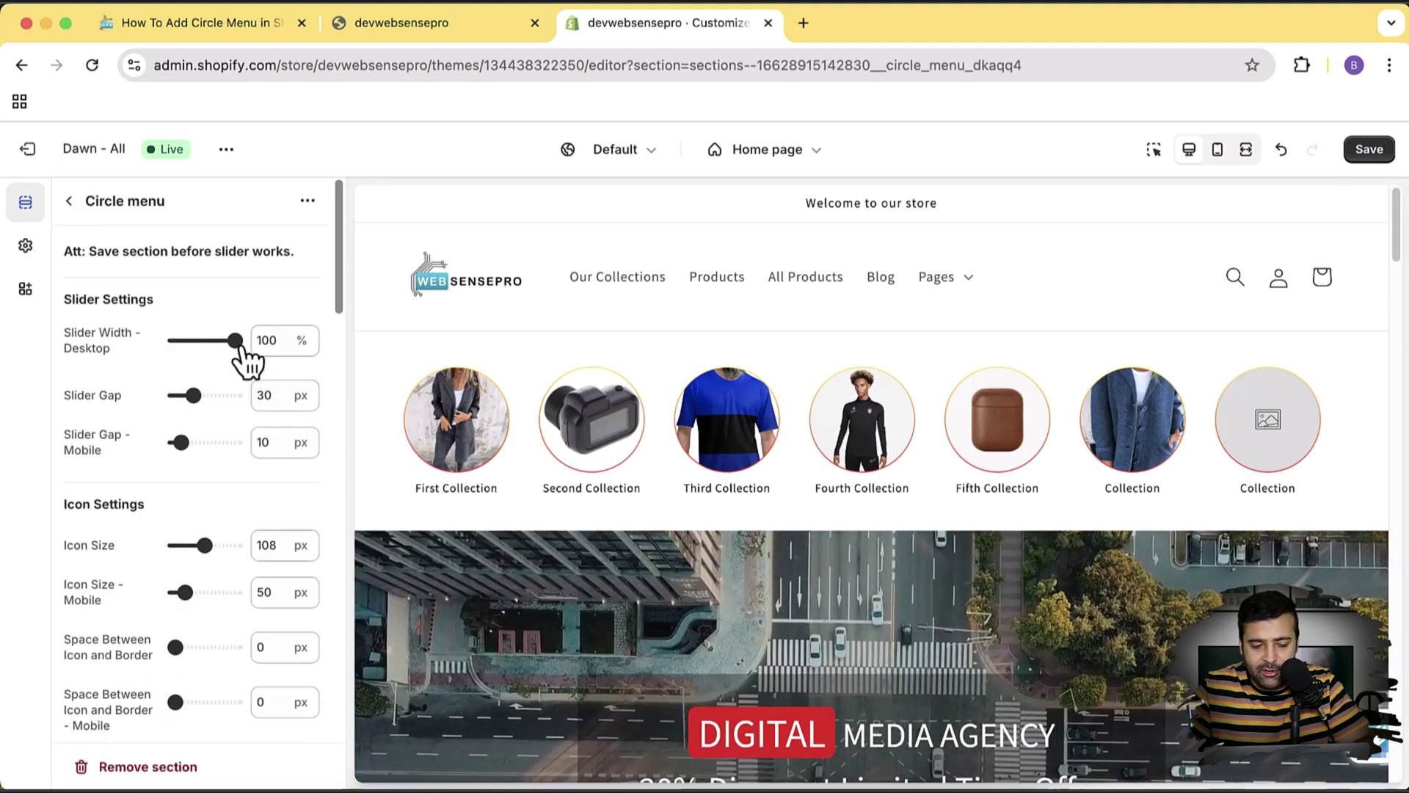
- Set the Circle menu's desktop slider width to 70% and save the section
{"action": "left_click_drag", "start_coordinate": [226, 342], "coordinate": [217, 341]}
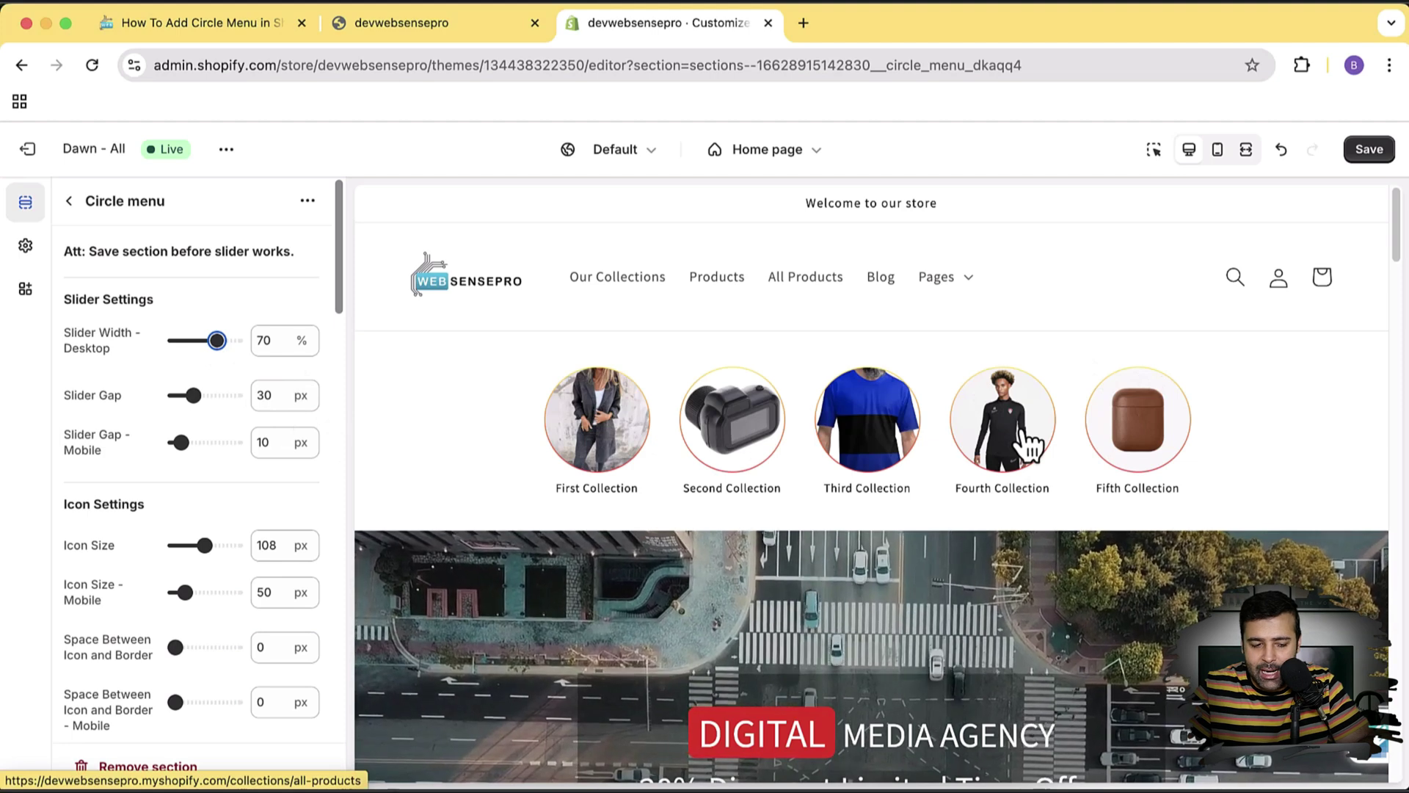
{"action": "left_click", "coordinate": [1370, 150]}
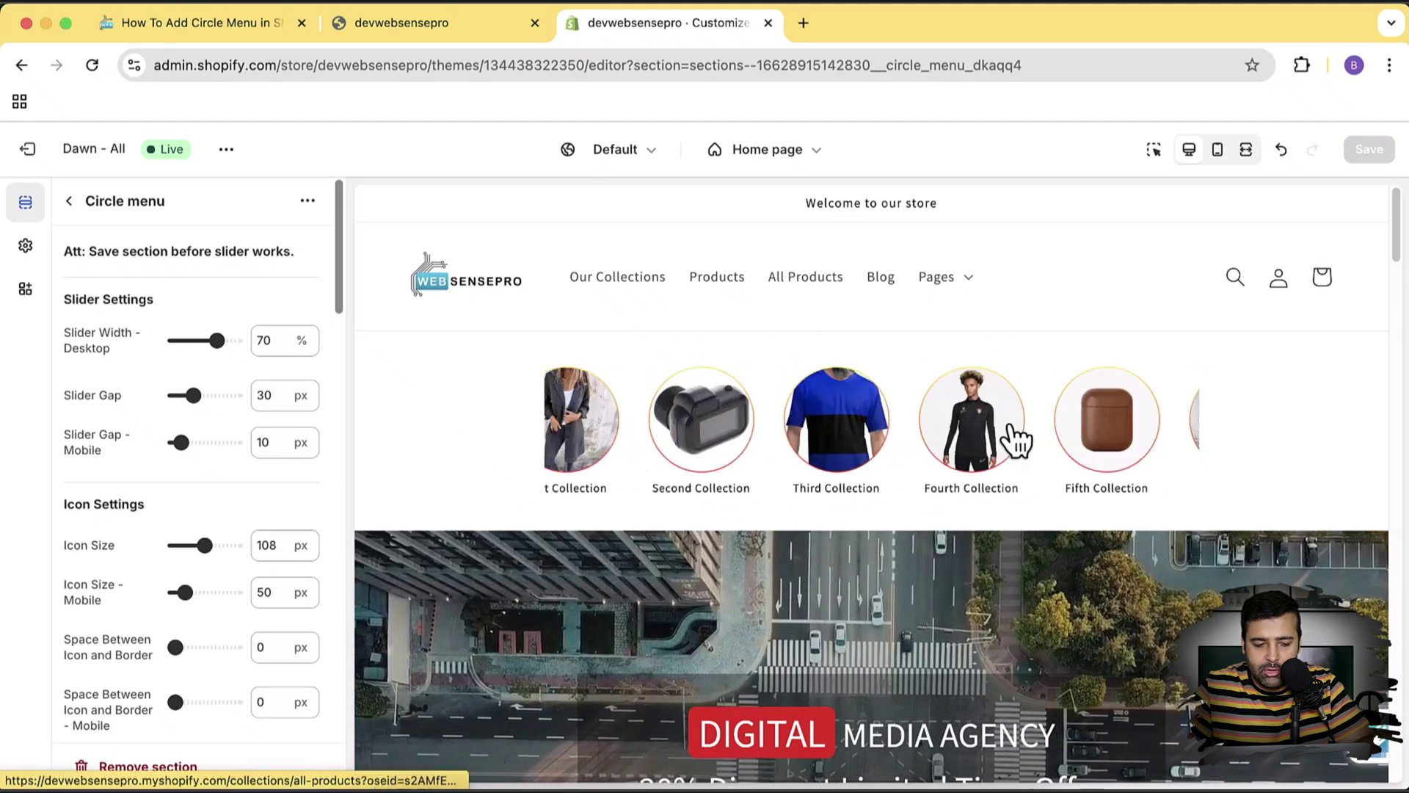
- Set the Circle menu's icon size to 150 px and its desktop slider width to 100%
{"action": "scroll", "coordinate": [280, 418], "scroll_direction": "down", "scroll_amount": 2}
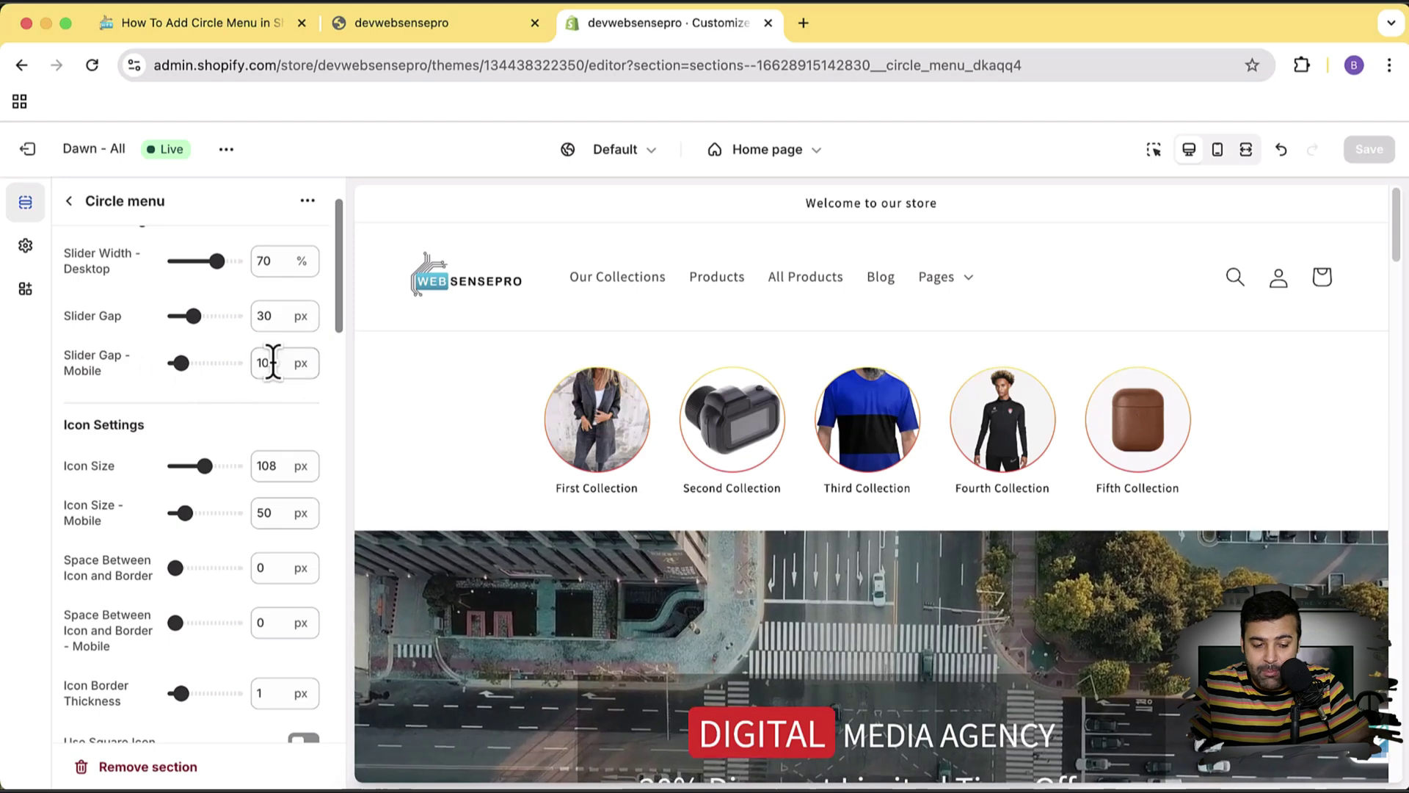
{"action": "scroll", "coordinate": [302, 308], "scroll_direction": "down", "scroll_amount": 3}
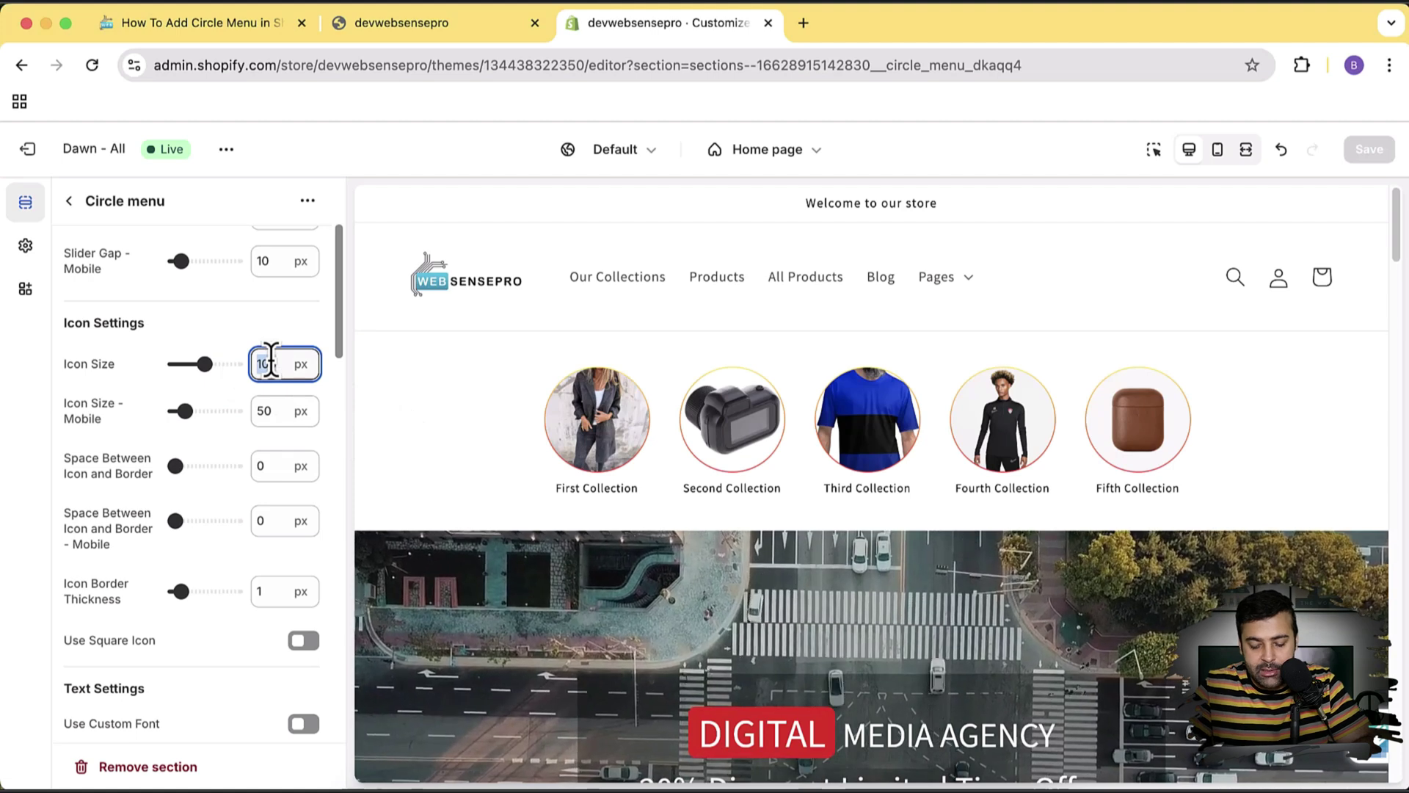
{"action": "key", "text": "Return"}
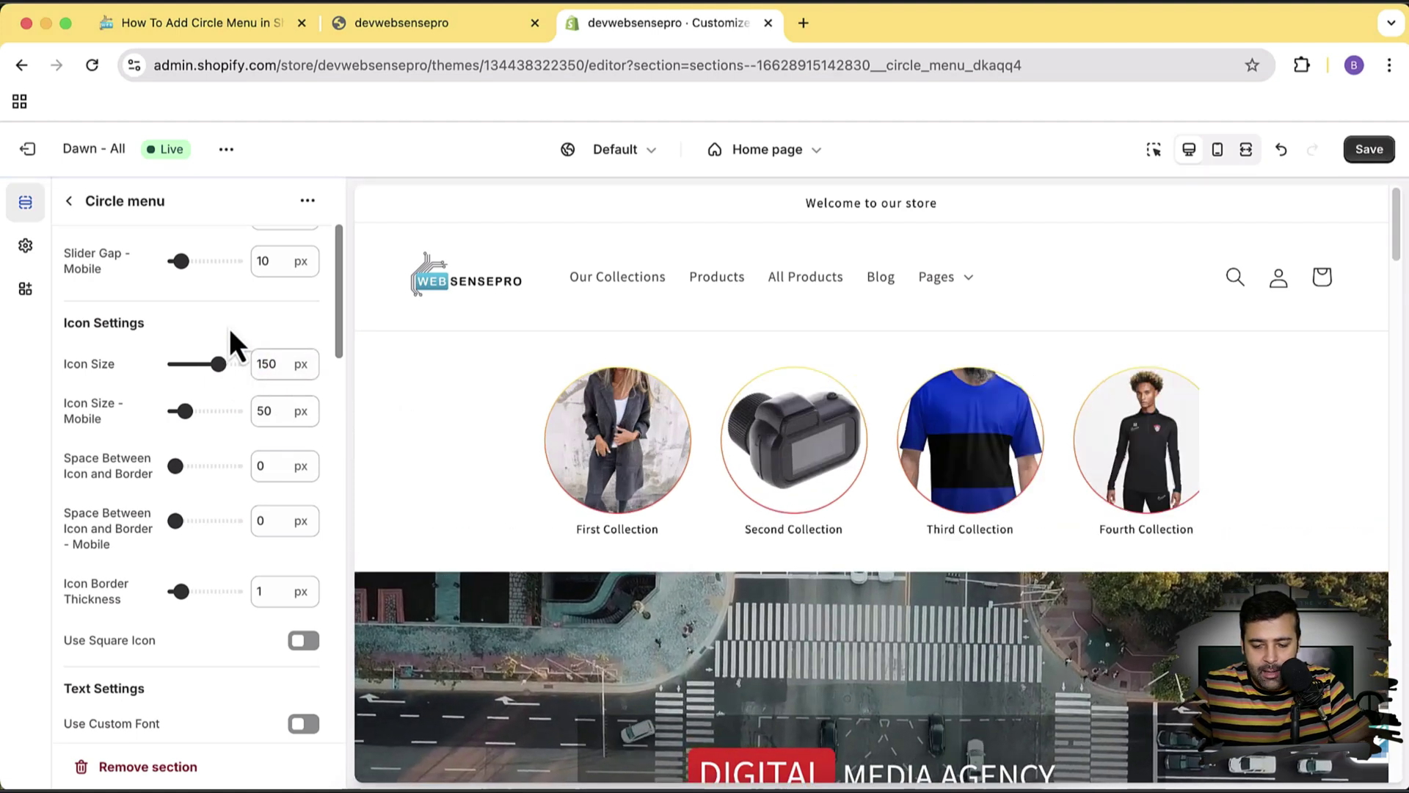
{"action": "scroll", "coordinate": [910, 449], "scroll_direction": "right", "scroll_amount": 3}
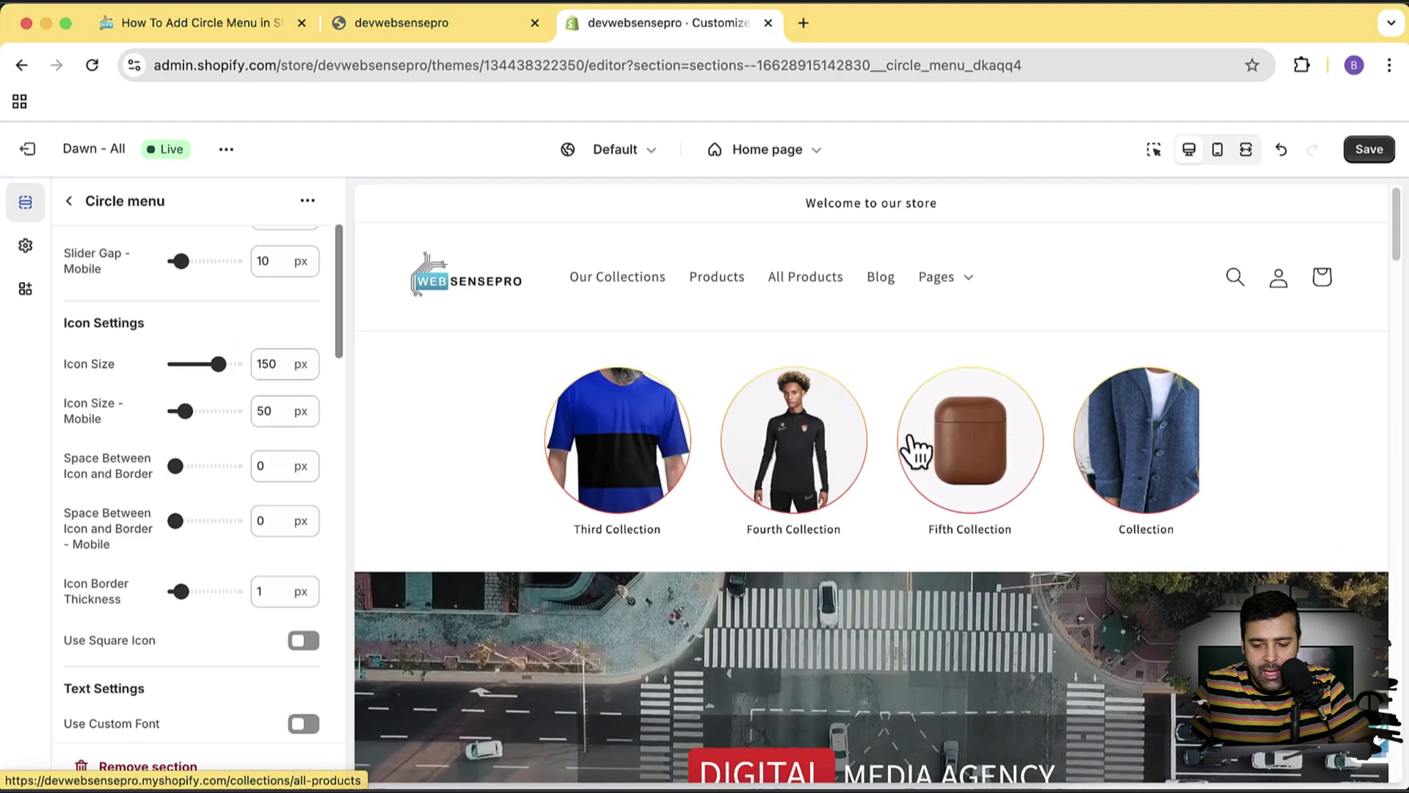
{"action": "scroll", "coordinate": [1084, 481], "scroll_direction": "left", "scroll_amount": 3}
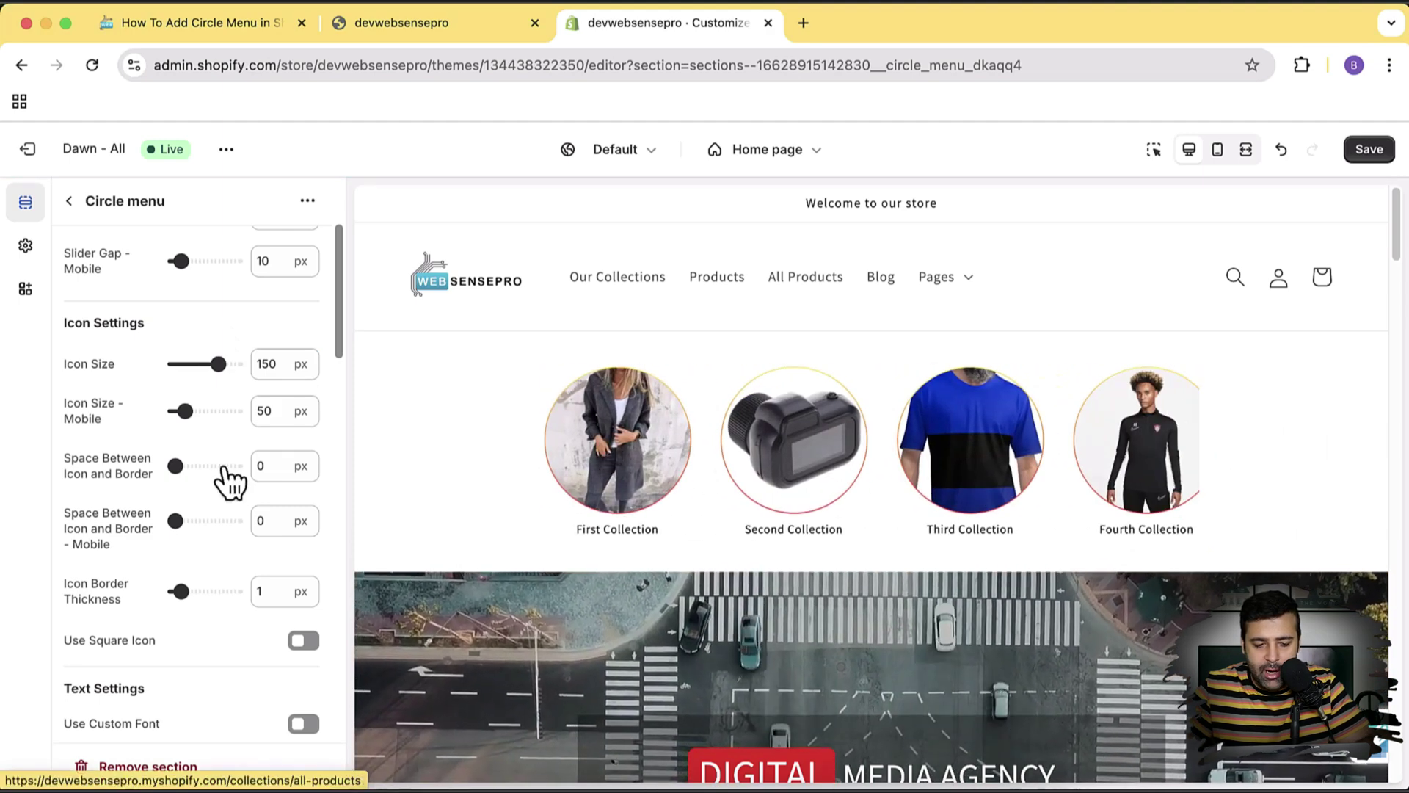
{"action": "scroll", "coordinate": [230, 480], "scroll_direction": "up", "scroll_amount": 3}
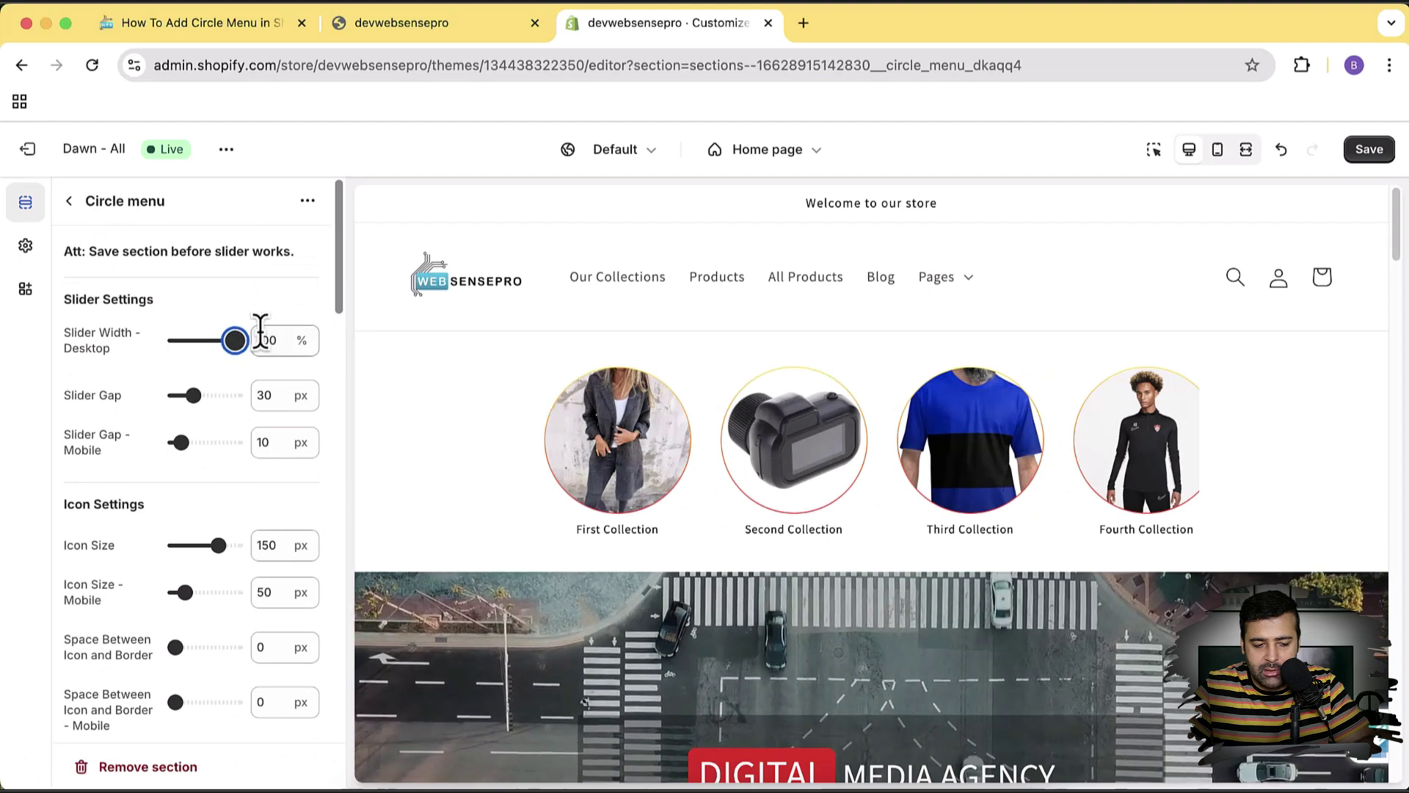
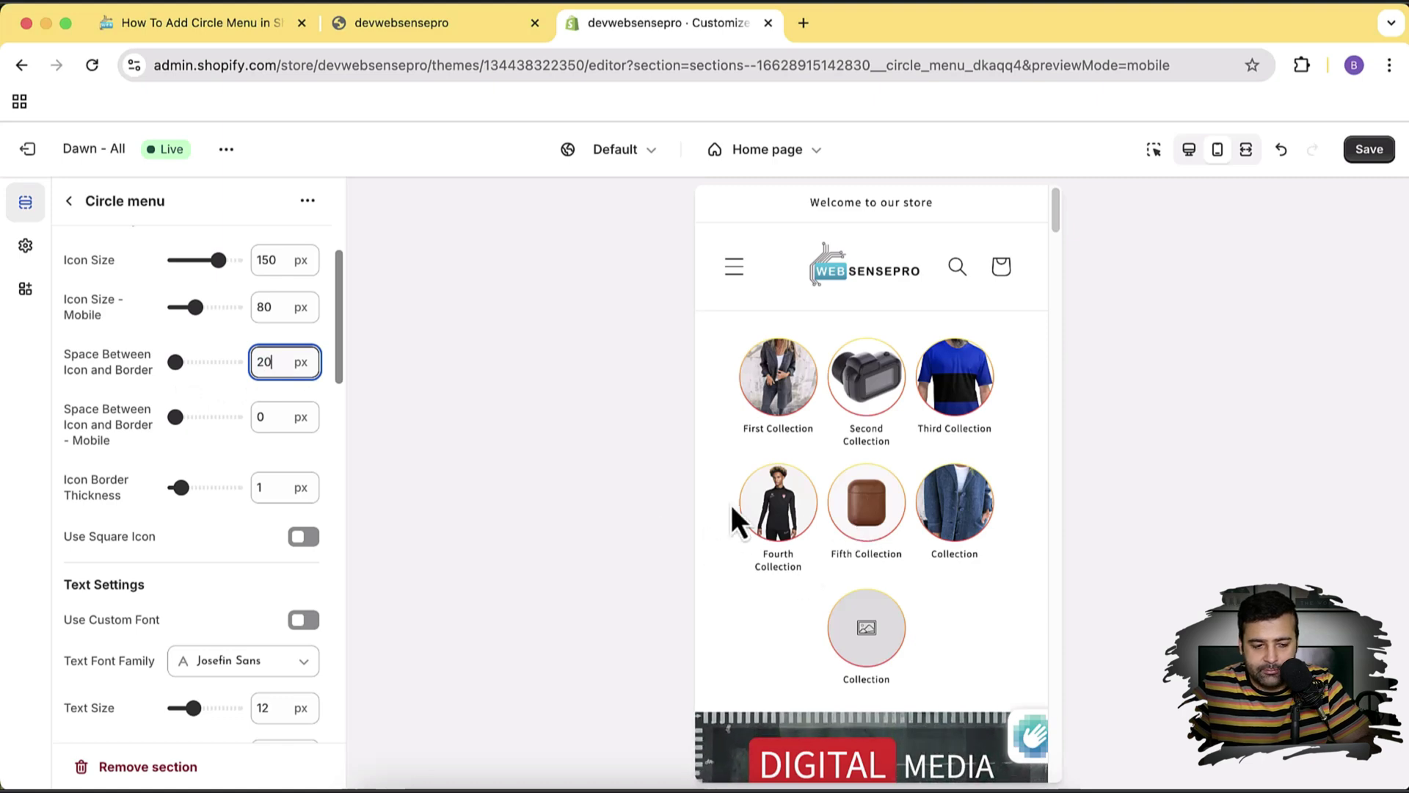
- Set the space between icon and border to 20 px for desktop and mobile, checking both previews
{"action": "key", "text": "Tab"}
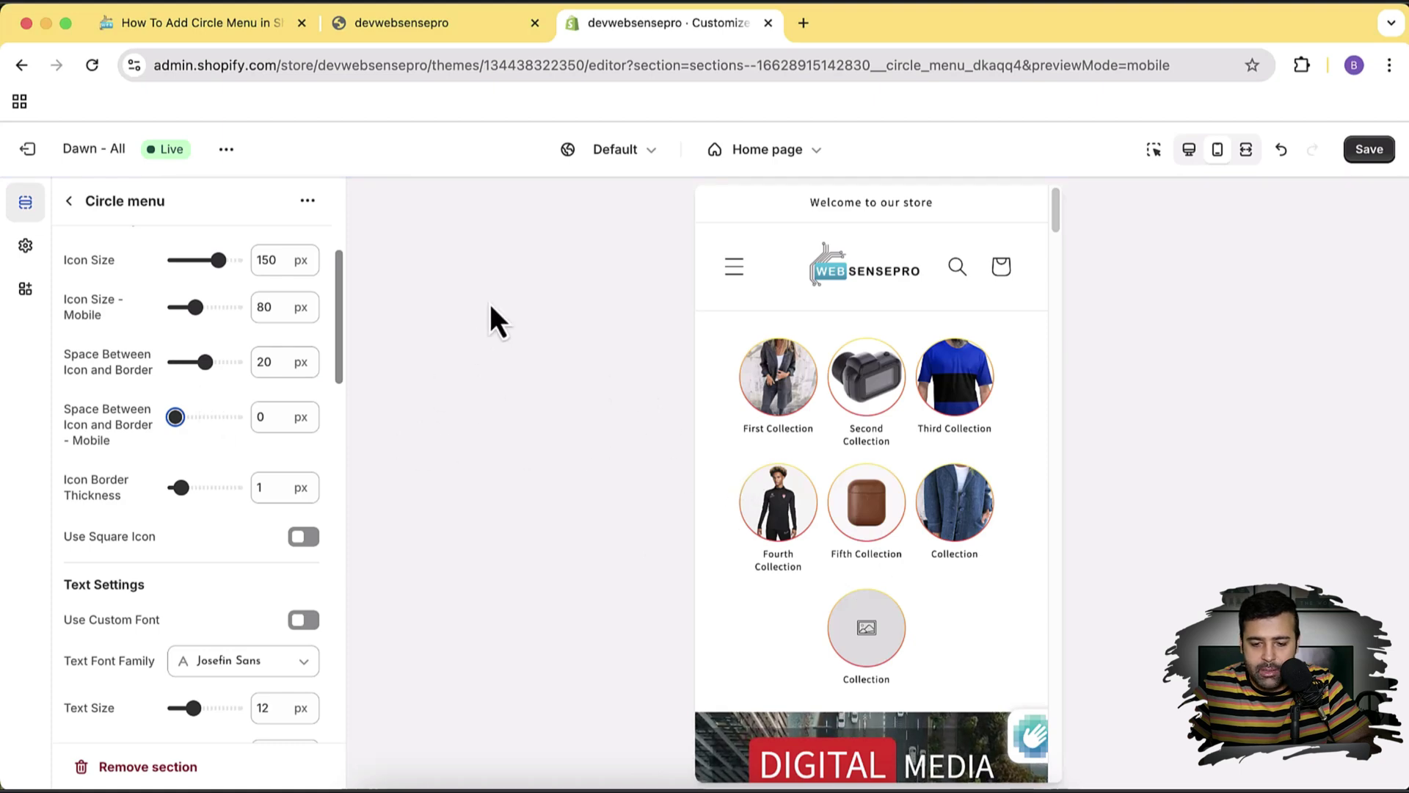
{"action": "left_click", "coordinate": [1189, 150]}
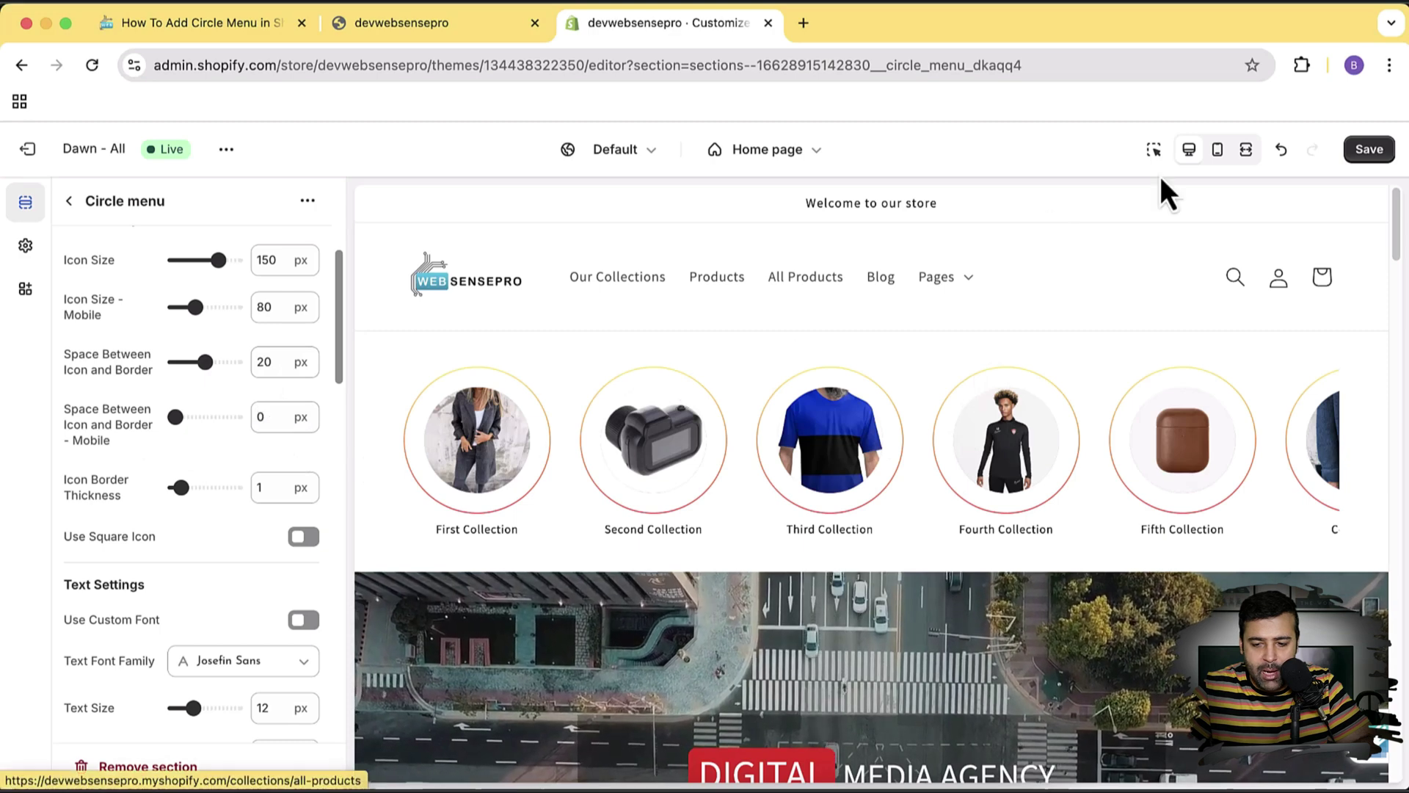
{"action": "left_click", "coordinate": [1217, 150]}
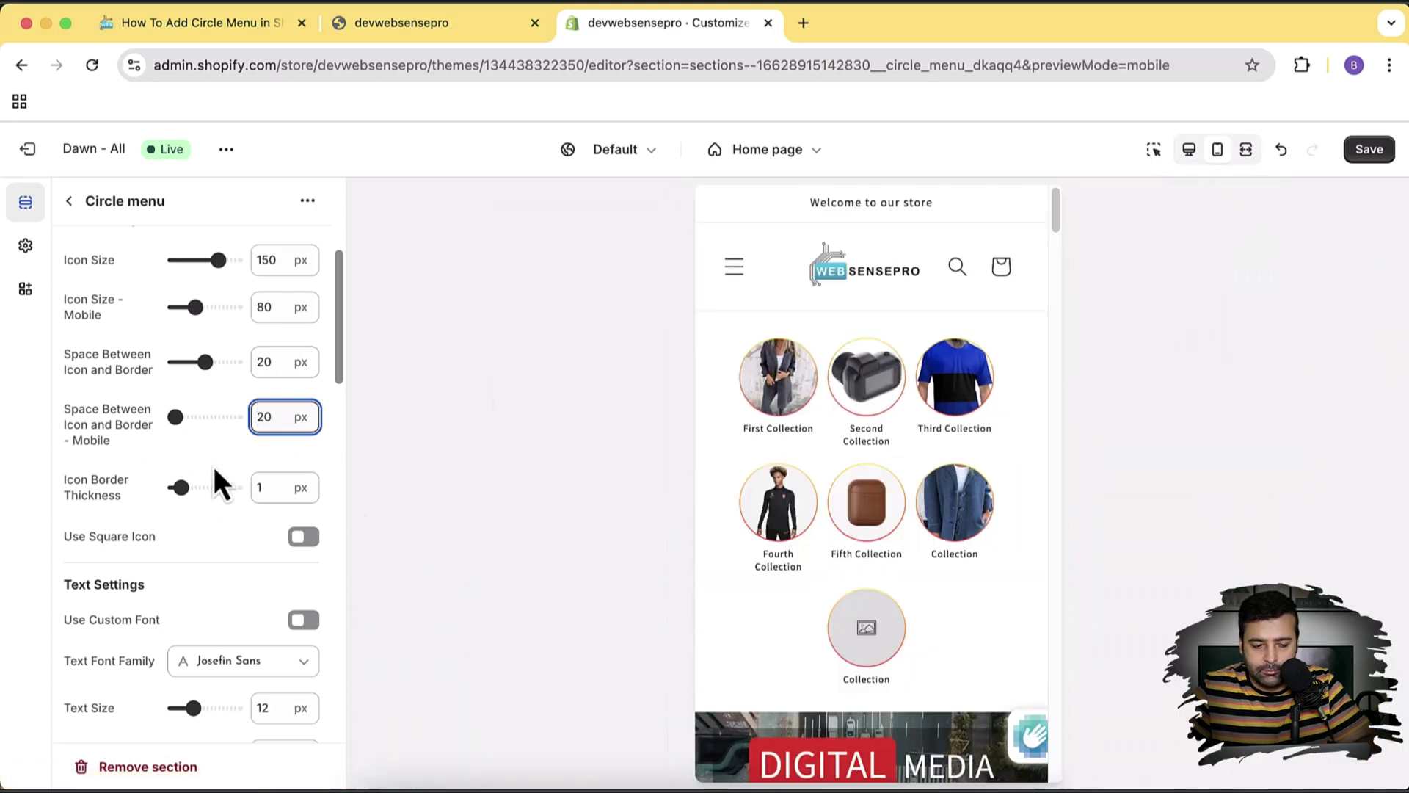
{"action": "left_click", "coordinate": [235, 454]}
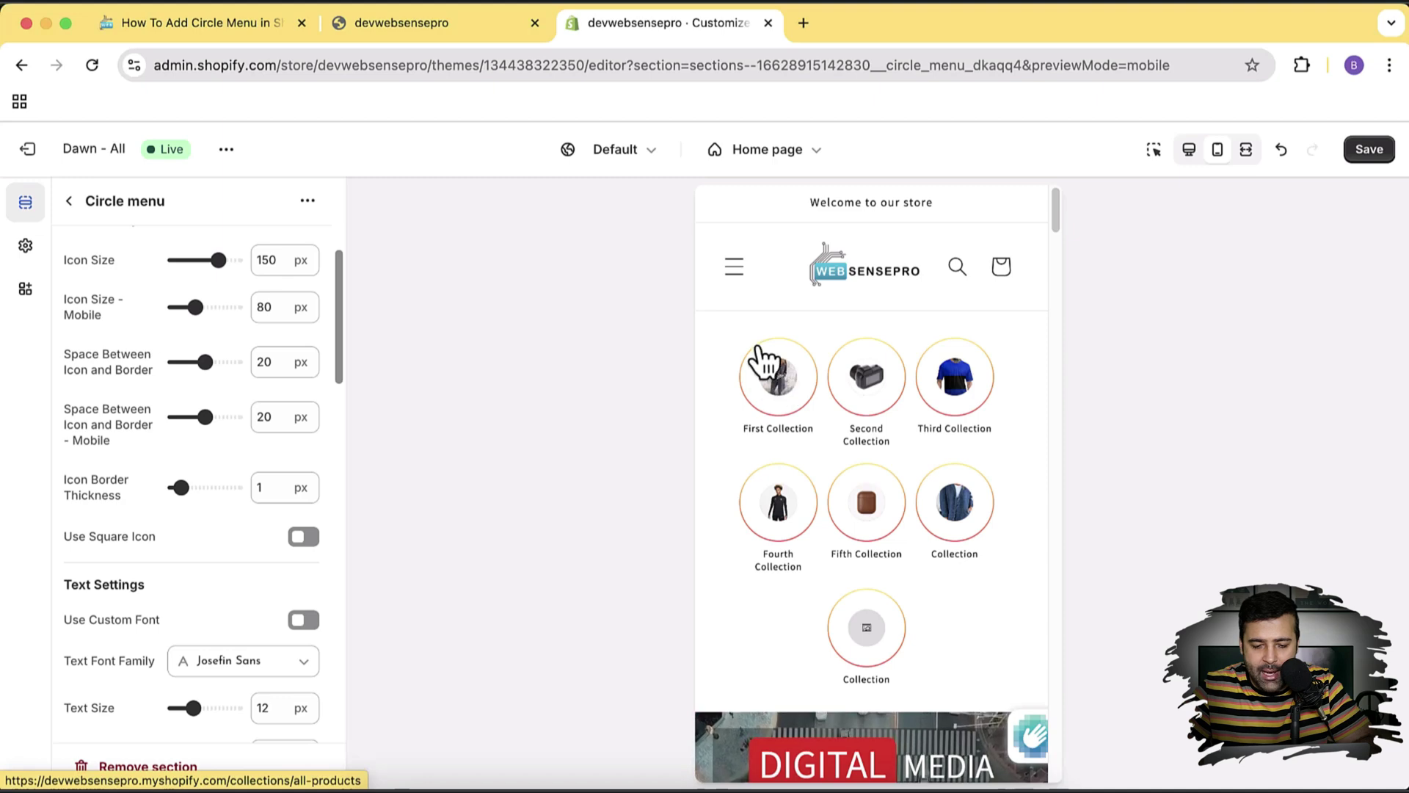
- Try a 10 px icon border, then set the border thickness and both desktop and mobile icon-to-border spaces to 0 px
{"action": "scroll", "coordinate": [246, 461], "scroll_direction": "down", "scroll_amount": 2}
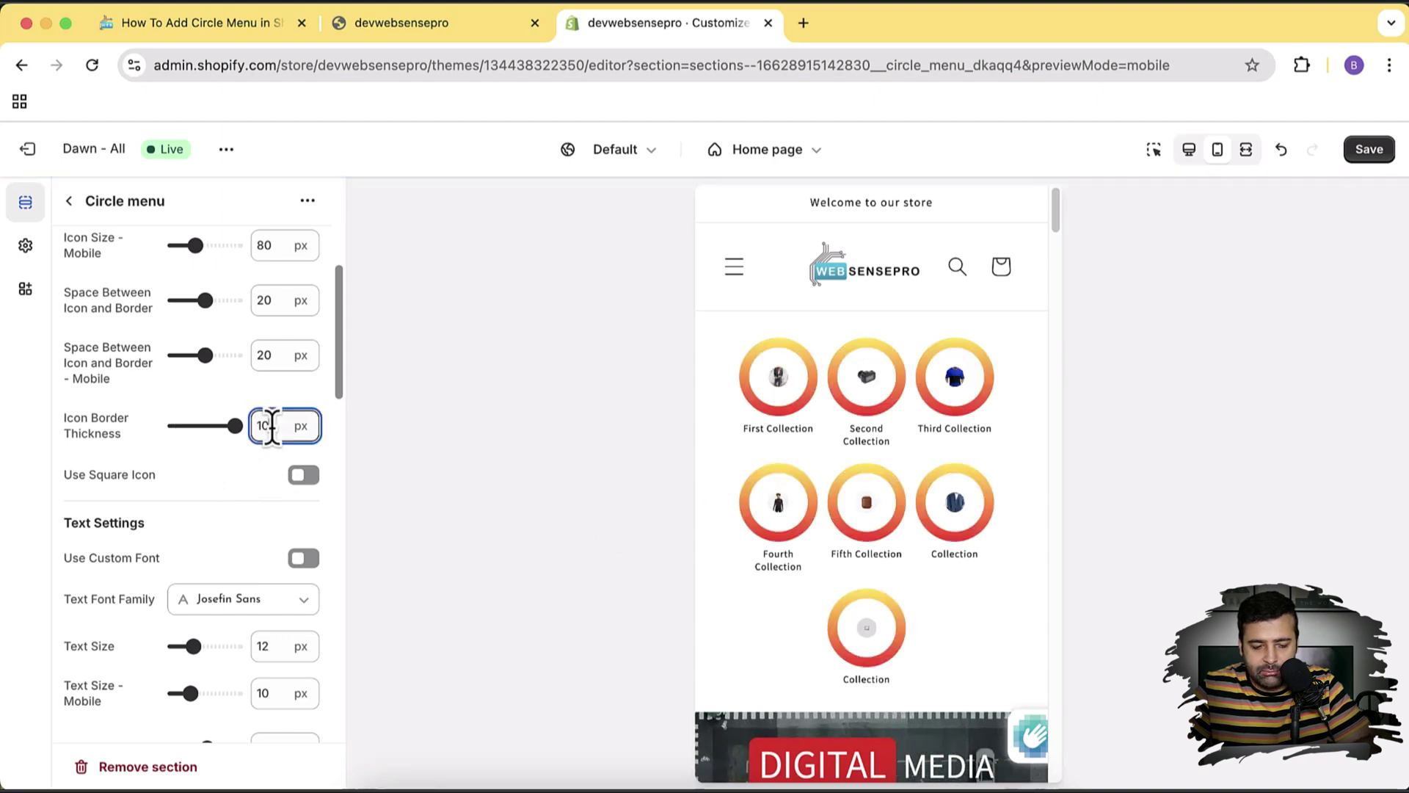
{"action": "left_click", "coordinate": [282, 356]}
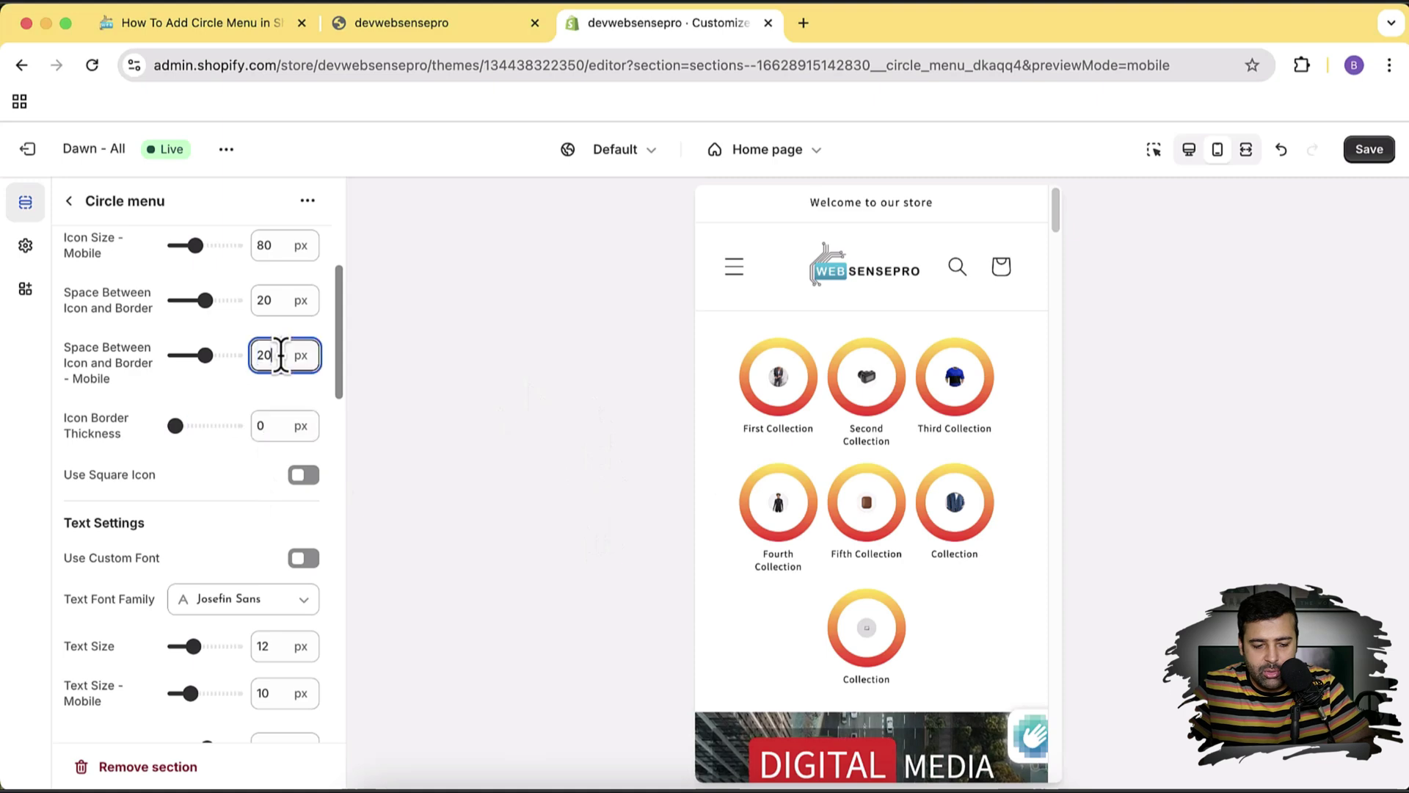
{"action": "left_click", "coordinate": [273, 299]}
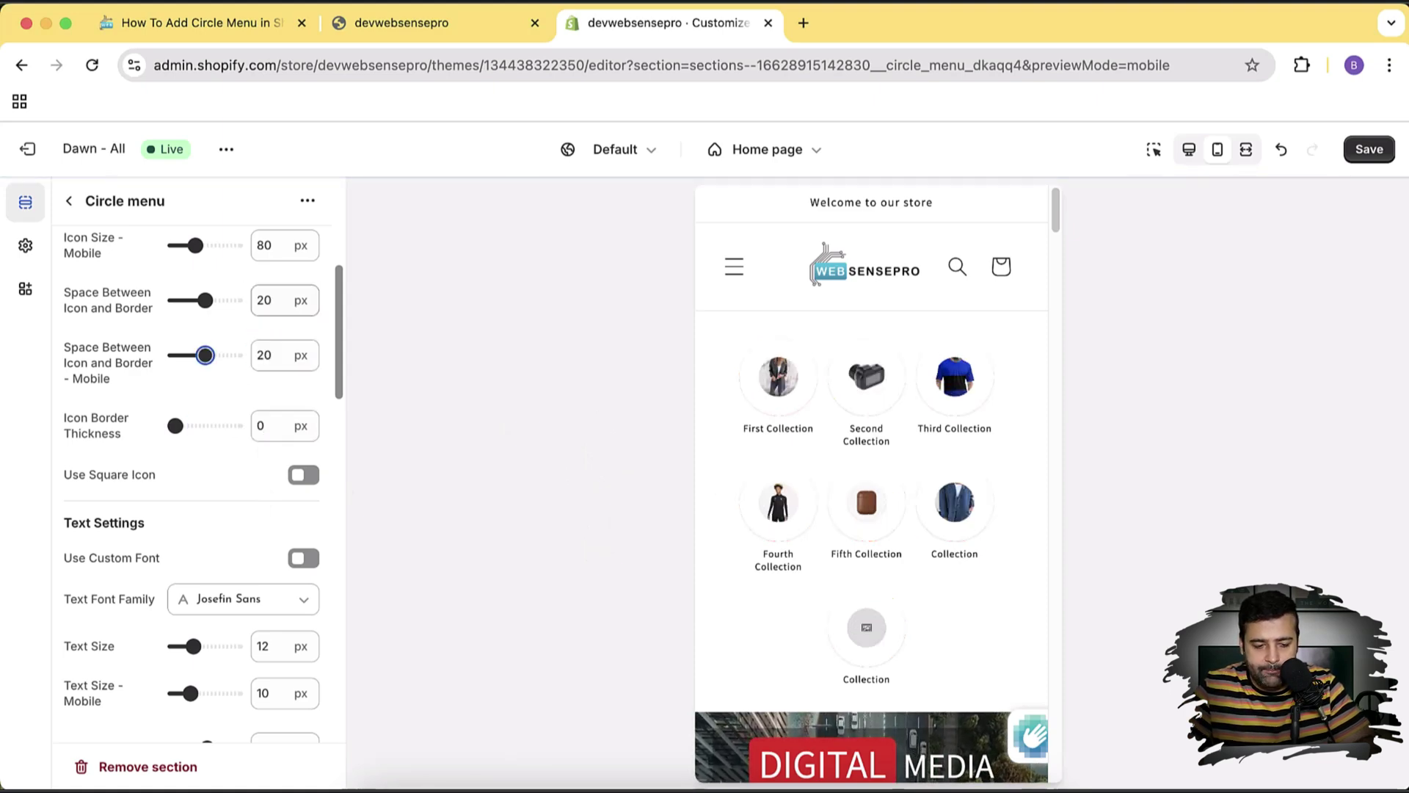
{"action": "double_click", "coordinate": [272, 298]}
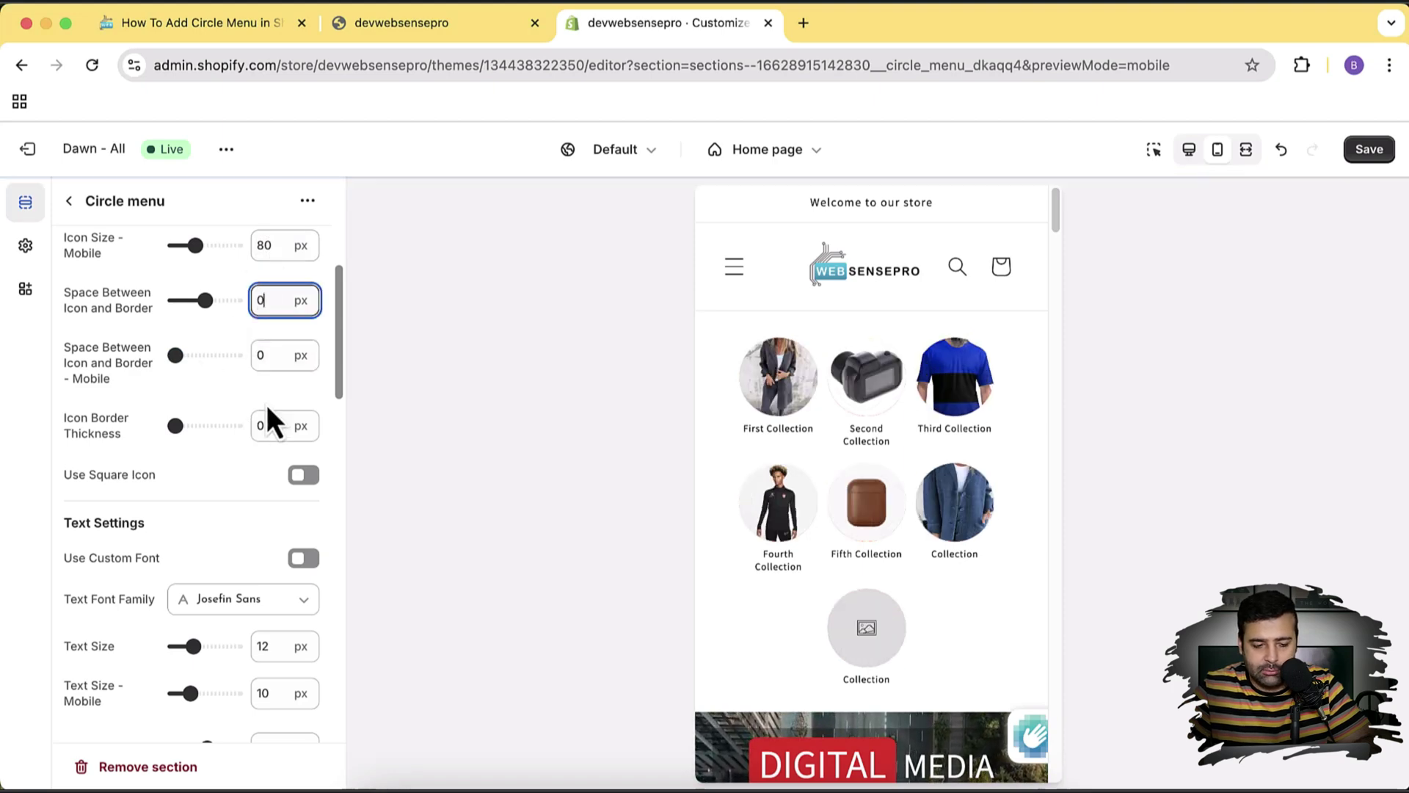
- Enable the custom font with a 16 px text size and check the labels in the desktop preview
{"action": "scroll", "coordinate": [298, 397], "scroll_direction": "down", "scroll_amount": 5}
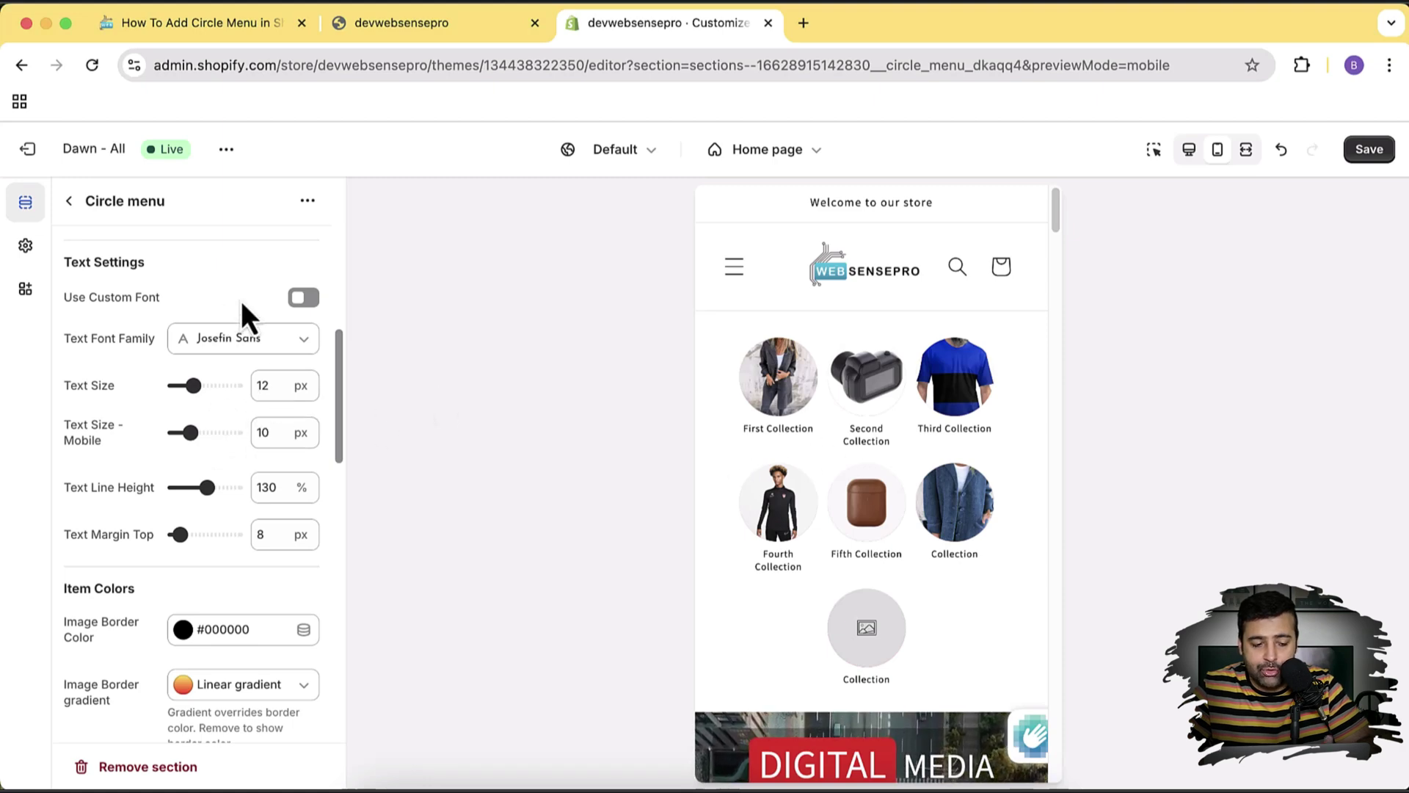
{"action": "left_click", "coordinate": [307, 299]}
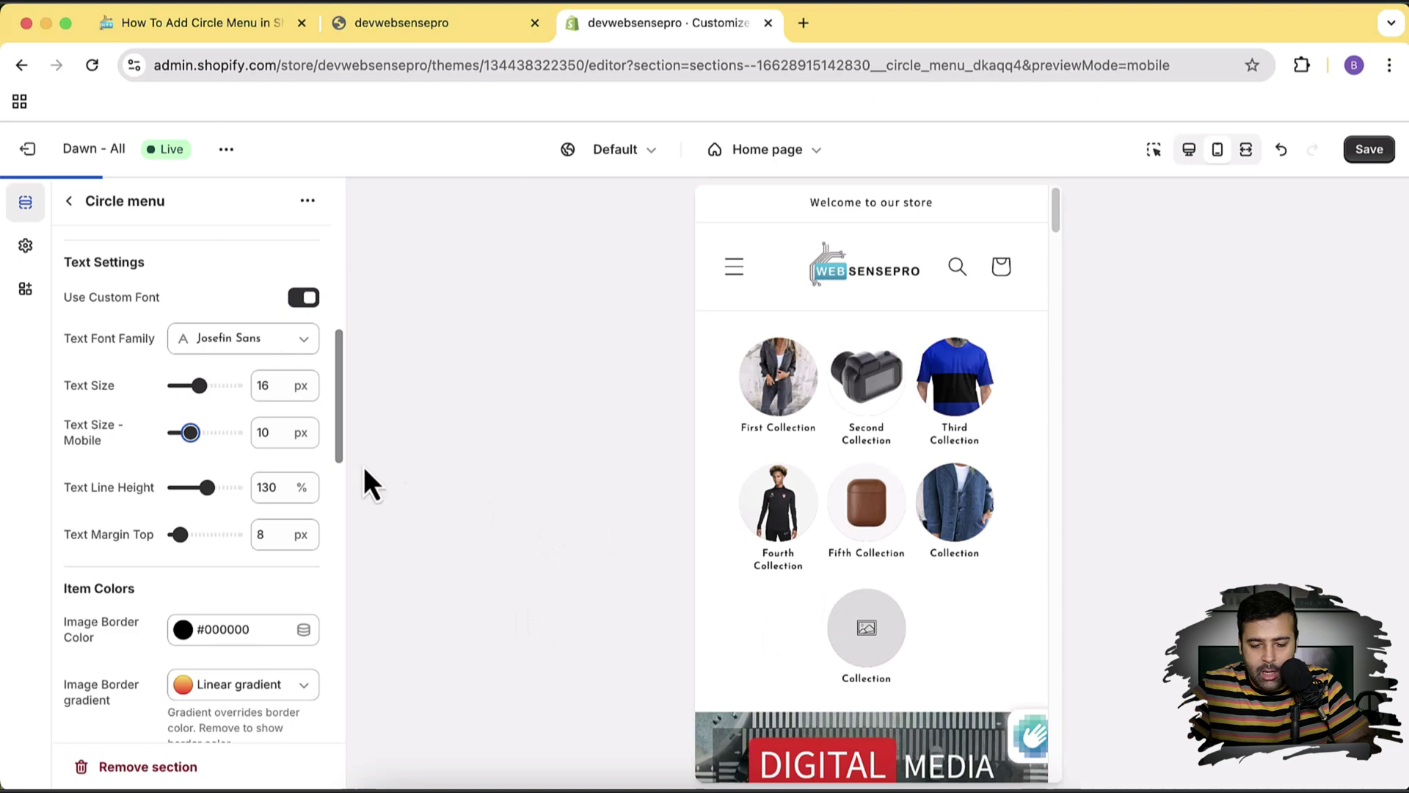
{"action": "left_click", "coordinate": [1192, 151]}
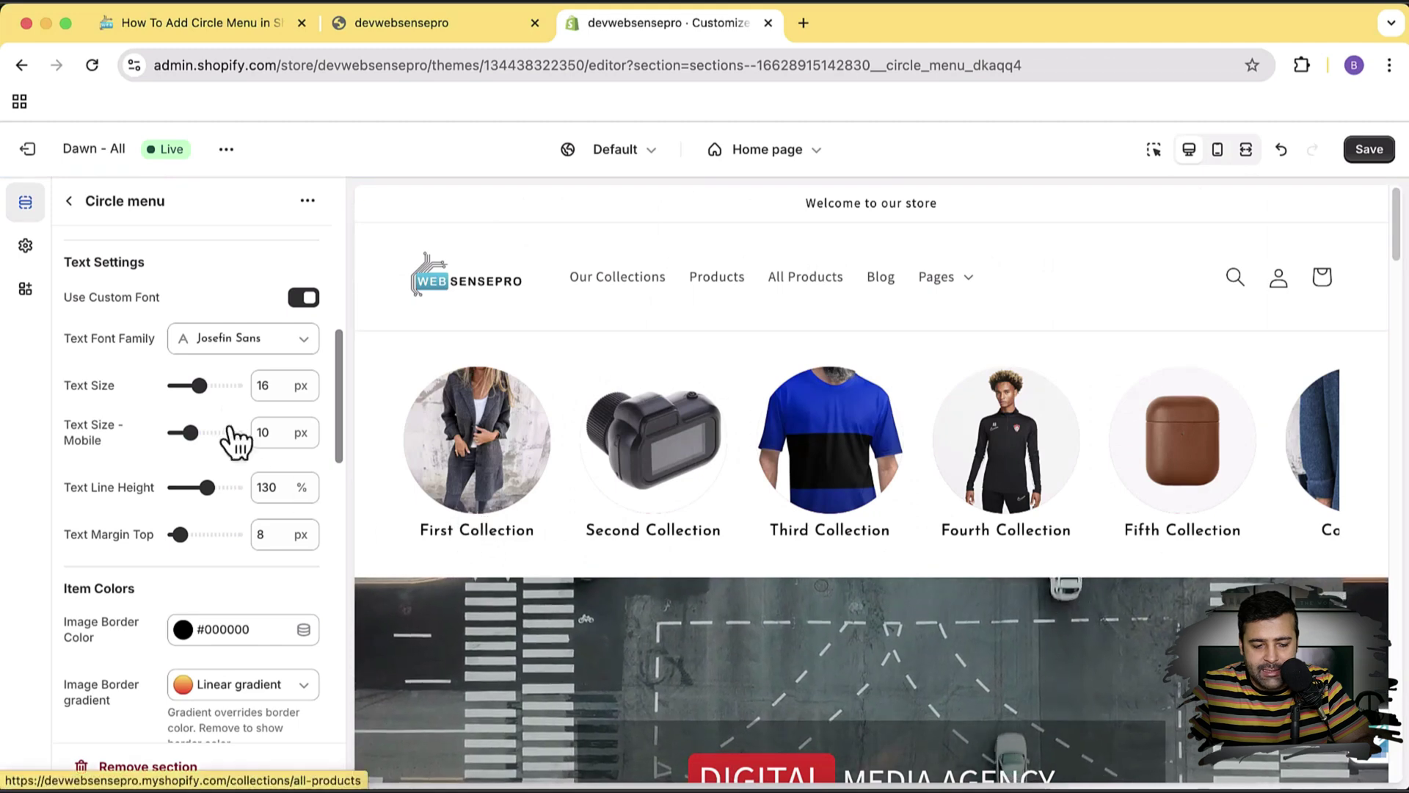
- Set the Circle menu's text size to 12 px and save the section
{"action": "double_click", "coordinate": [264, 385]}
{"action": "type", "text": "12"}
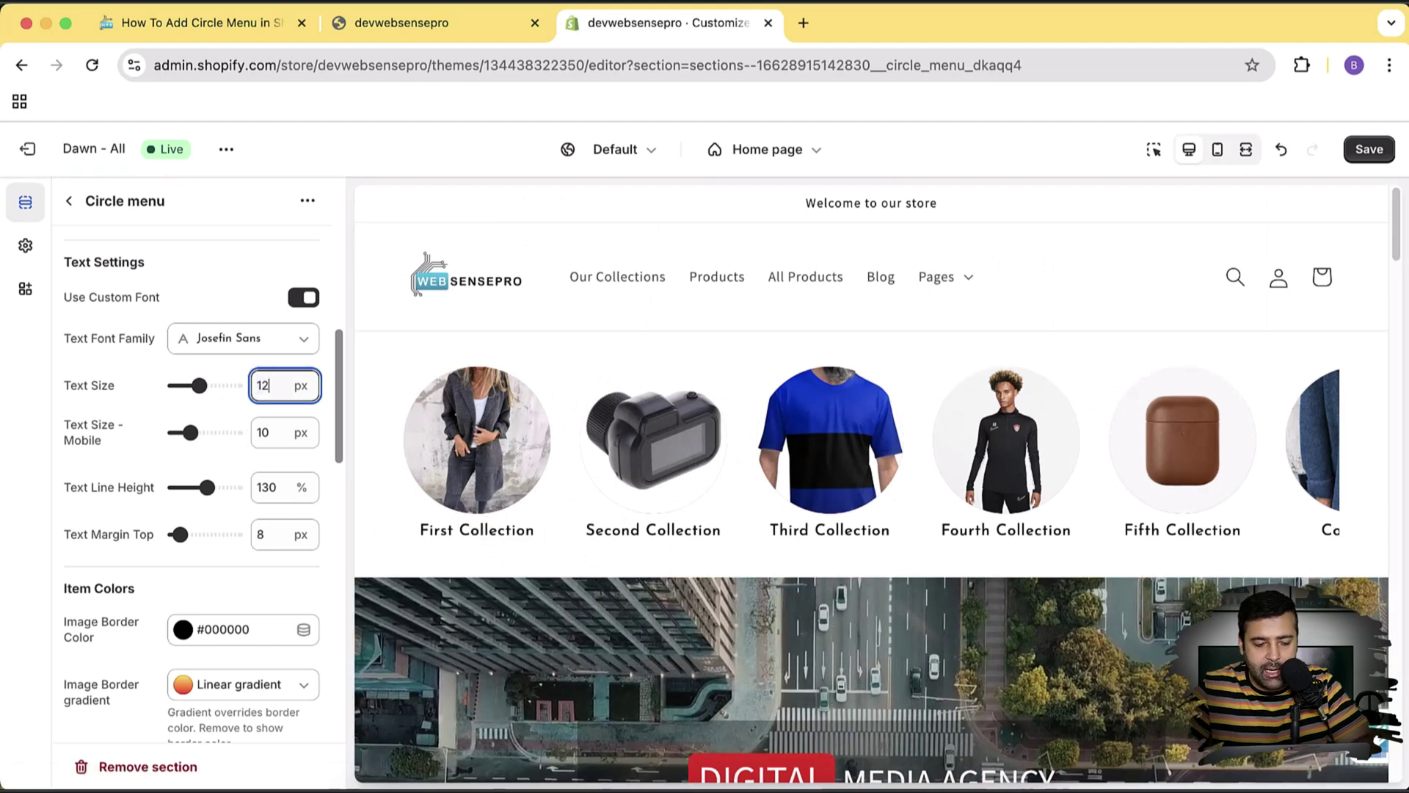
{"action": "key", "text": "Tab"}
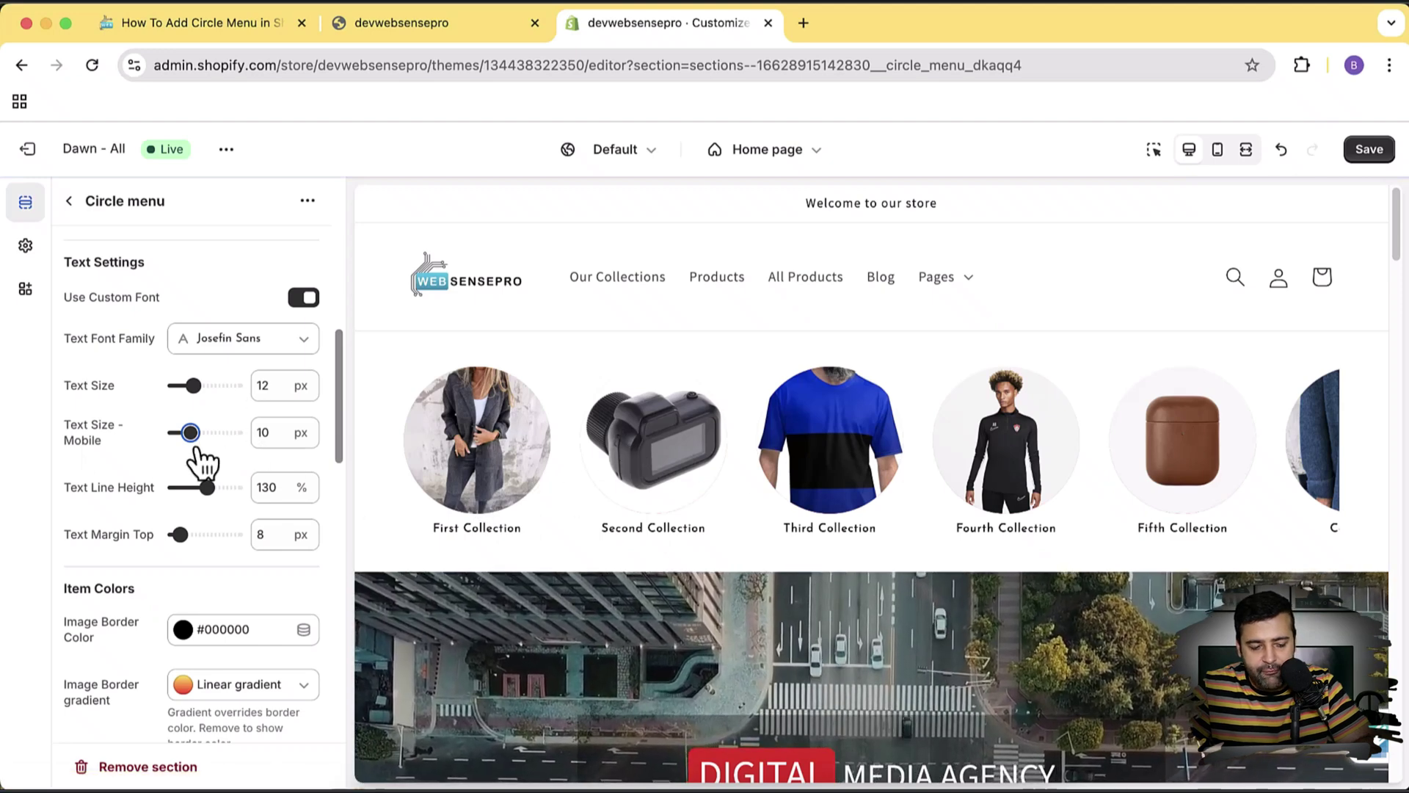
{"action": "scroll", "coordinate": [125, 445], "scroll_direction": "down", "scroll_amount": 5}
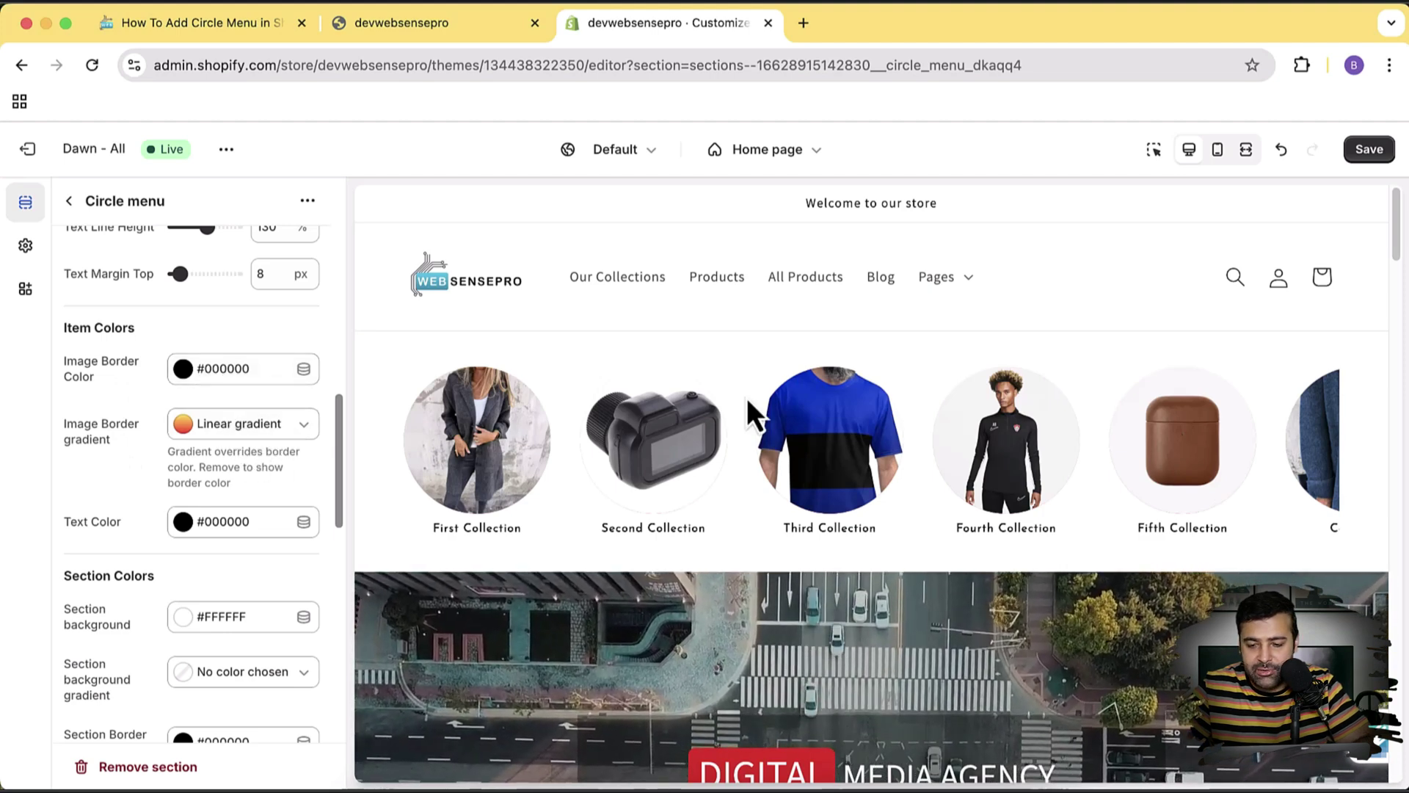
{"action": "left_click", "coordinate": [1370, 152]}
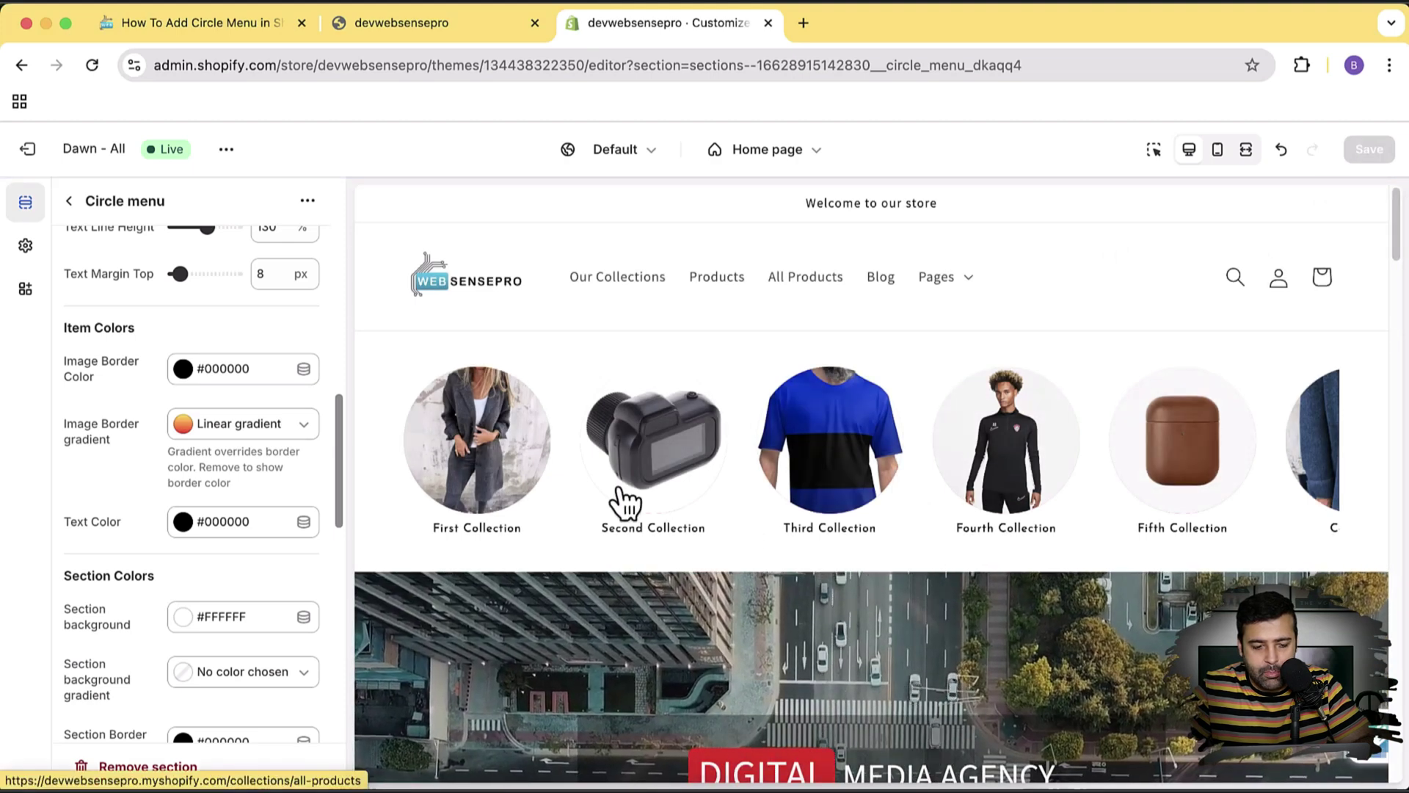
- Turn off the custom font in the Circle menu's text settings
{"action": "scroll", "coordinate": [268, 543], "scroll_direction": "up", "scroll_amount": 5}
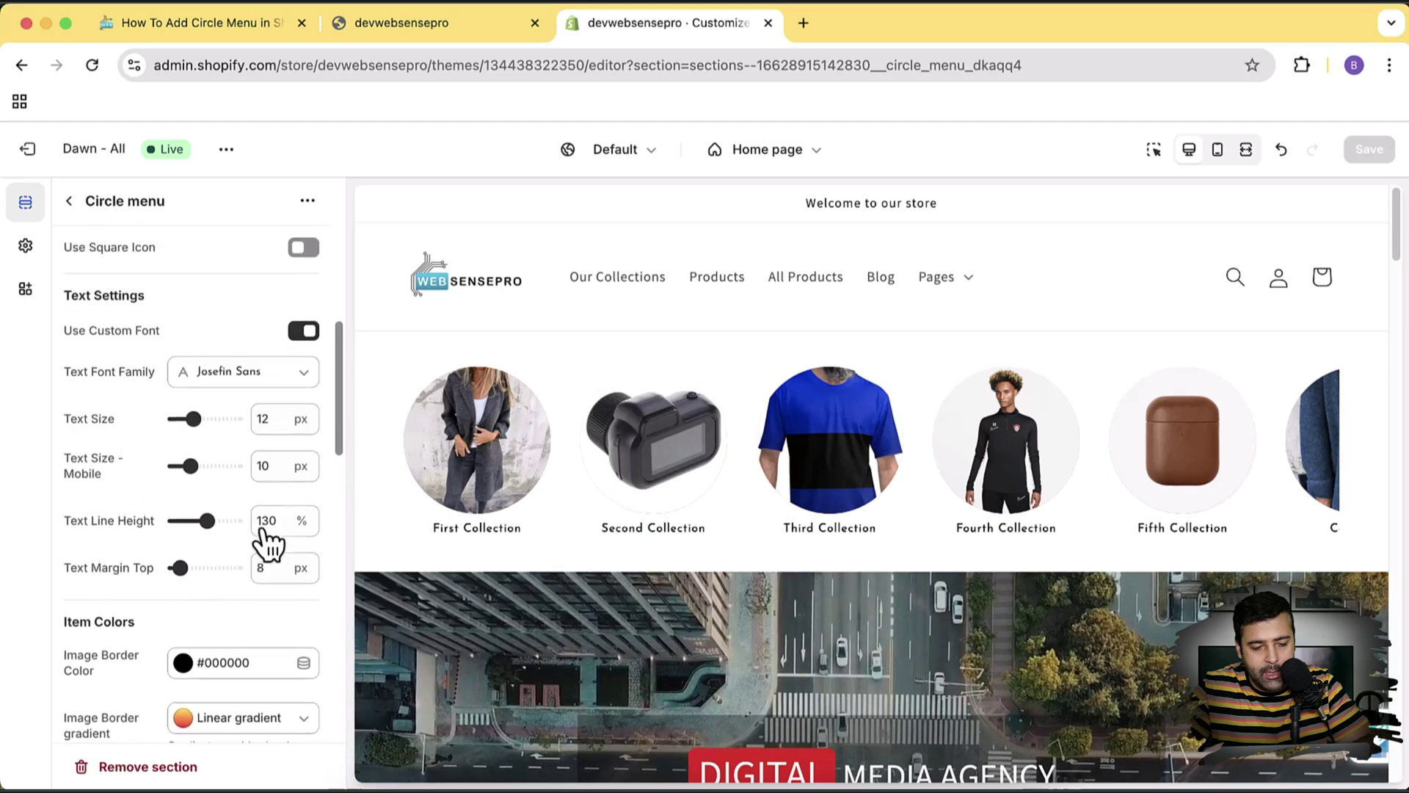
{"action": "scroll", "coordinate": [264, 534], "scroll_direction": "down", "scroll_amount": 3}
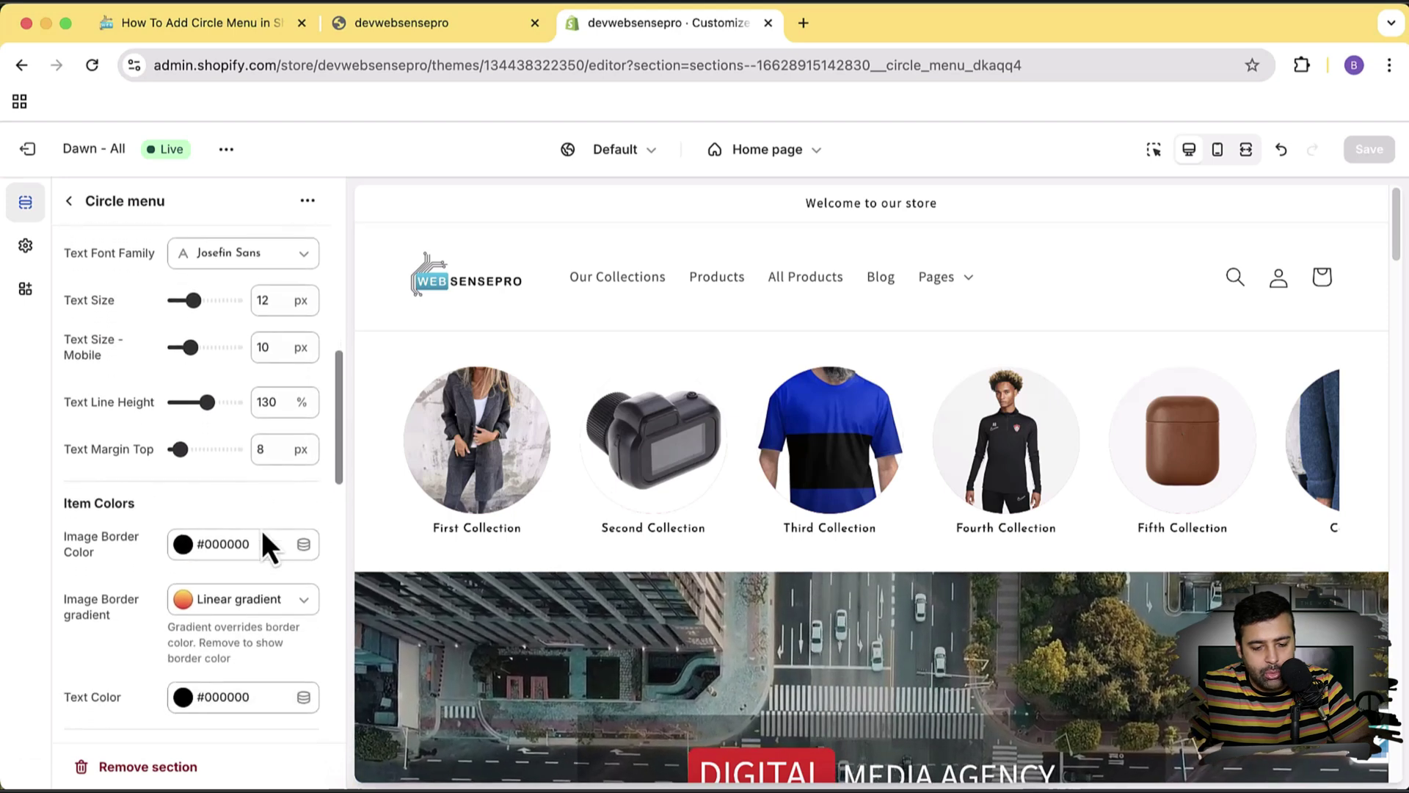
{"action": "scroll", "coordinate": [266, 539], "scroll_direction": "up", "scroll_amount": 3}
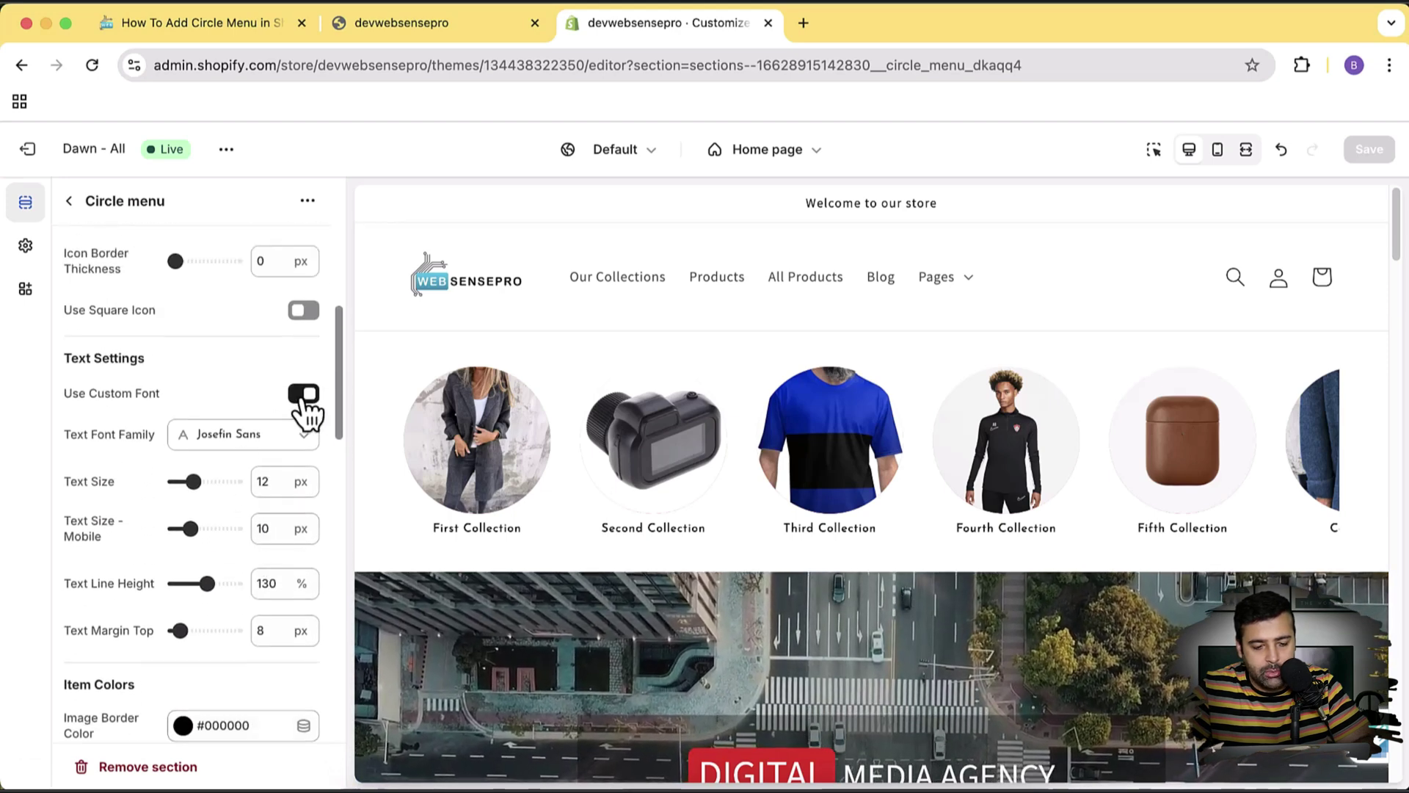
{"action": "left_click", "coordinate": [303, 395]}
{"action": "scroll", "coordinate": [197, 405], "scroll_direction": "down", "scroll_amount": 2}
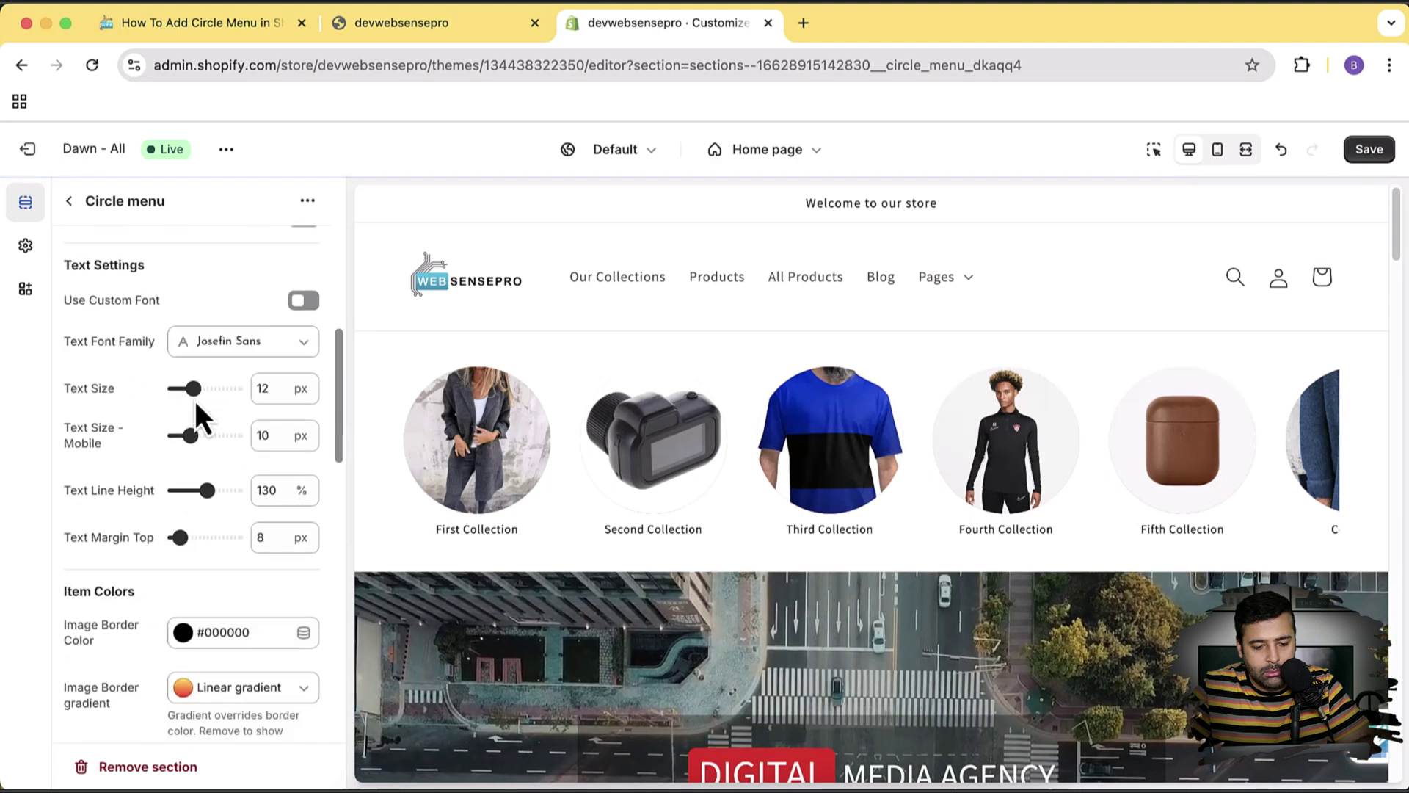
{"action": "scroll", "coordinate": [205, 407], "scroll_direction": "up", "scroll_amount": 2}
- Remove the linear image border gradient and apply the orange radial gradient preset in its place
{"action": "scroll", "coordinate": [229, 399], "scroll_direction": "down", "scroll_amount": 6}
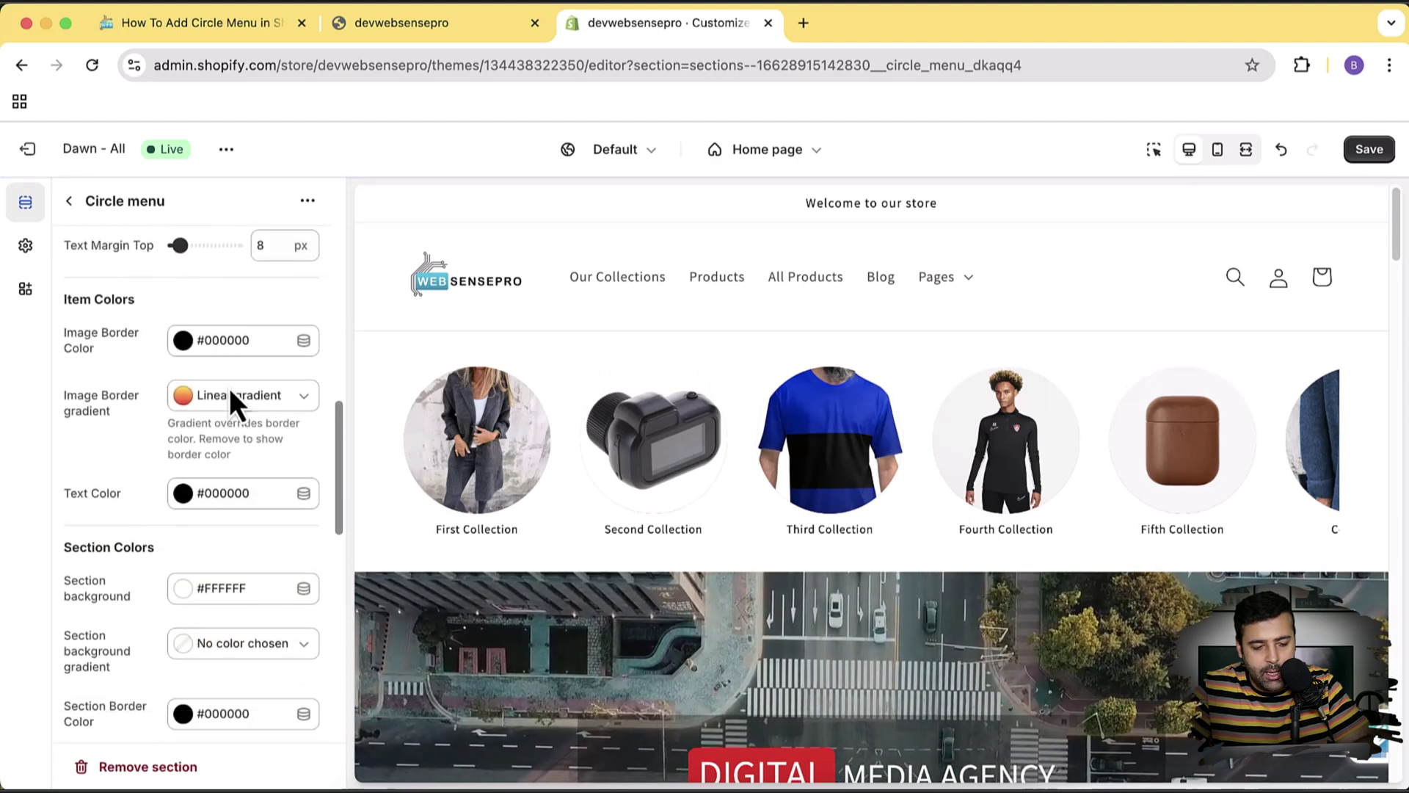
{"action": "left_click", "coordinate": [303, 400]}
{"action": "left_click", "coordinate": [122, 449]}
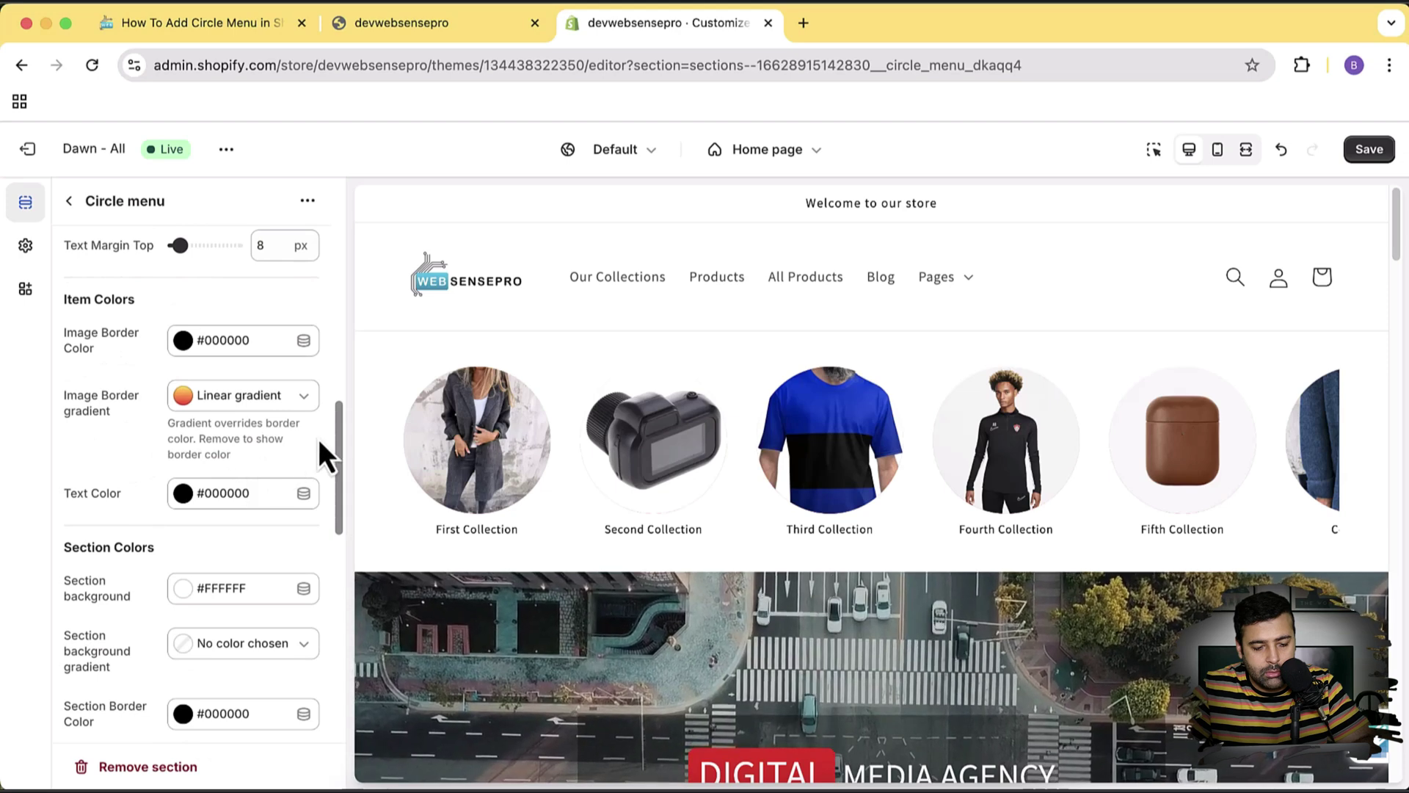
{"action": "scroll", "coordinate": [319, 439], "scroll_direction": "down", "scroll_amount": 1}
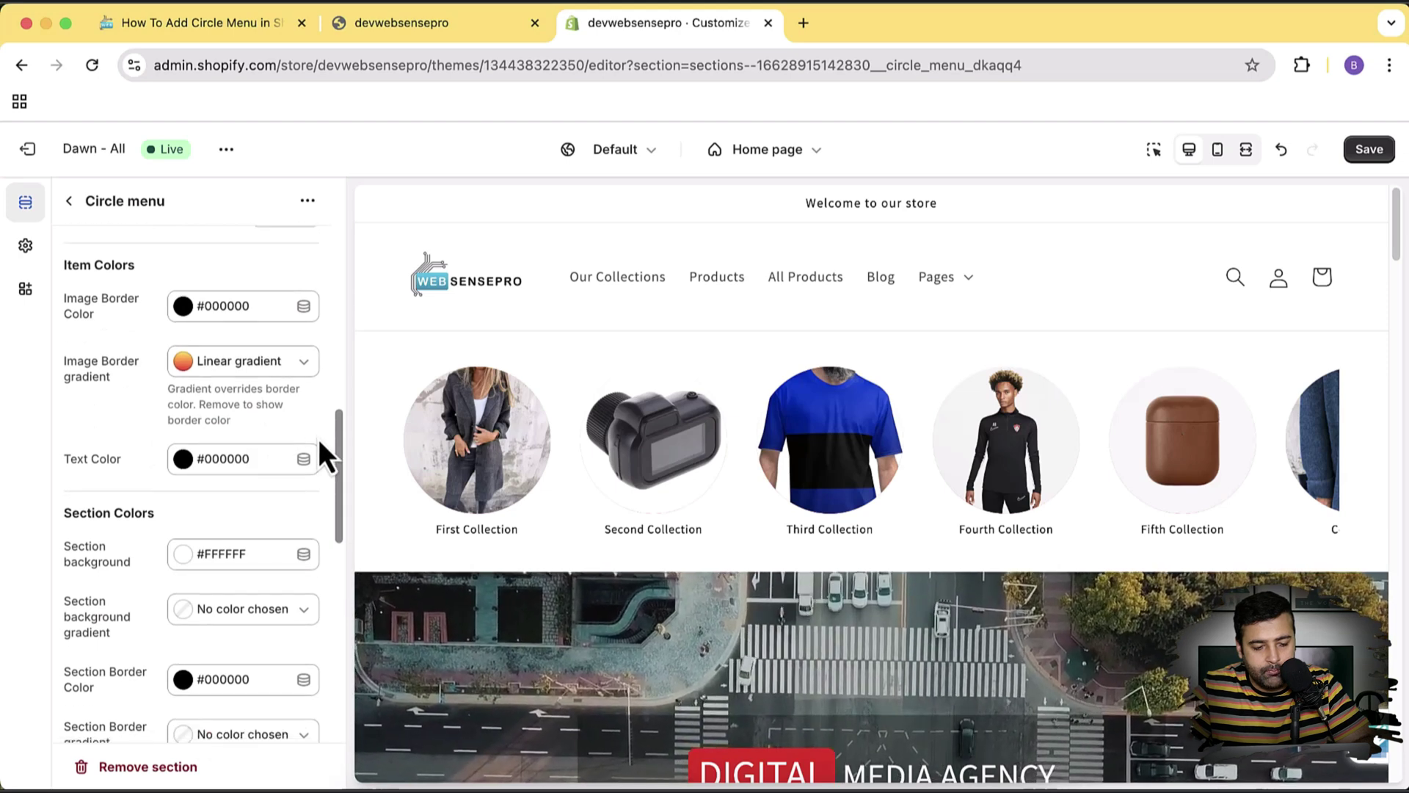
{"action": "left_click", "coordinate": [290, 367]}
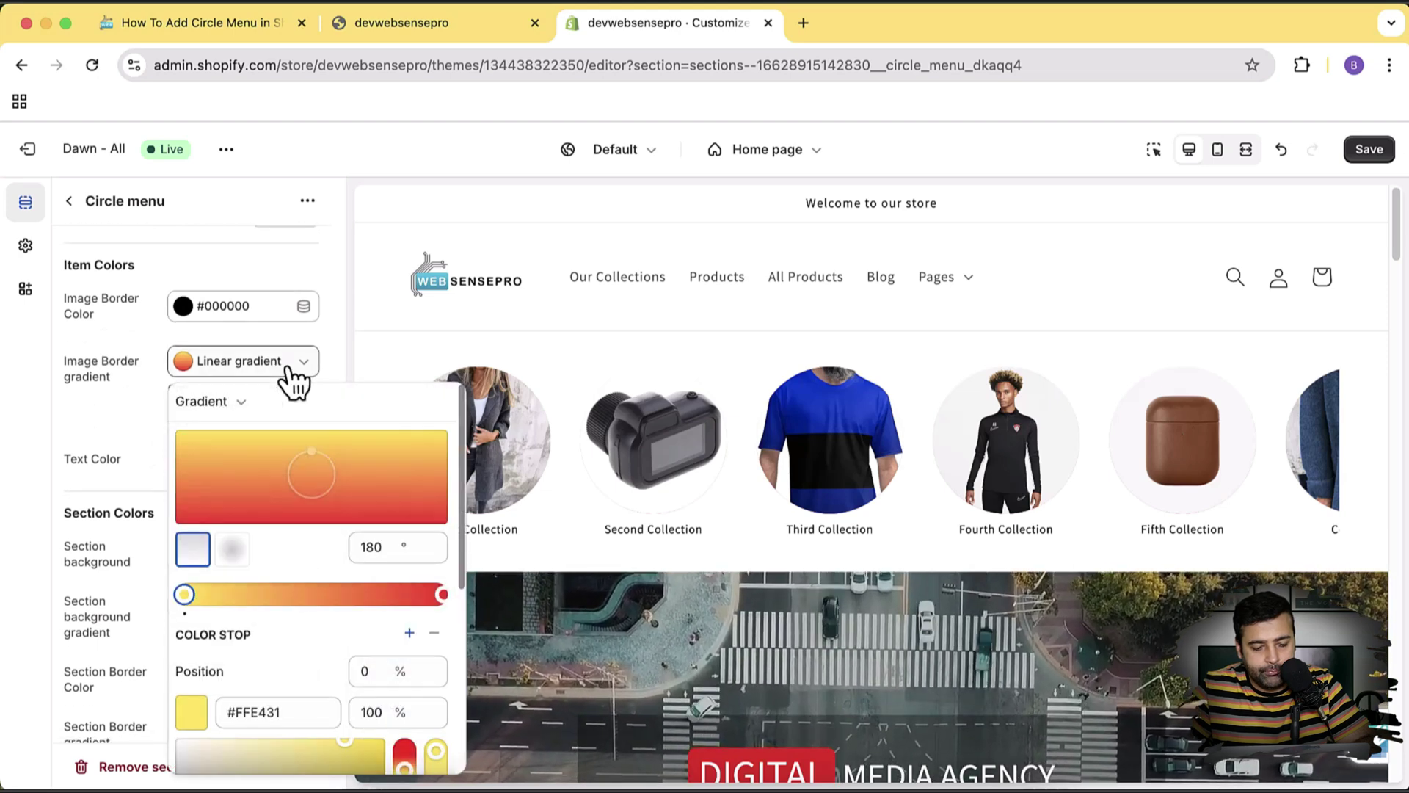
{"action": "scroll", "coordinate": [353, 574], "scroll_direction": "down", "scroll_amount": 5}
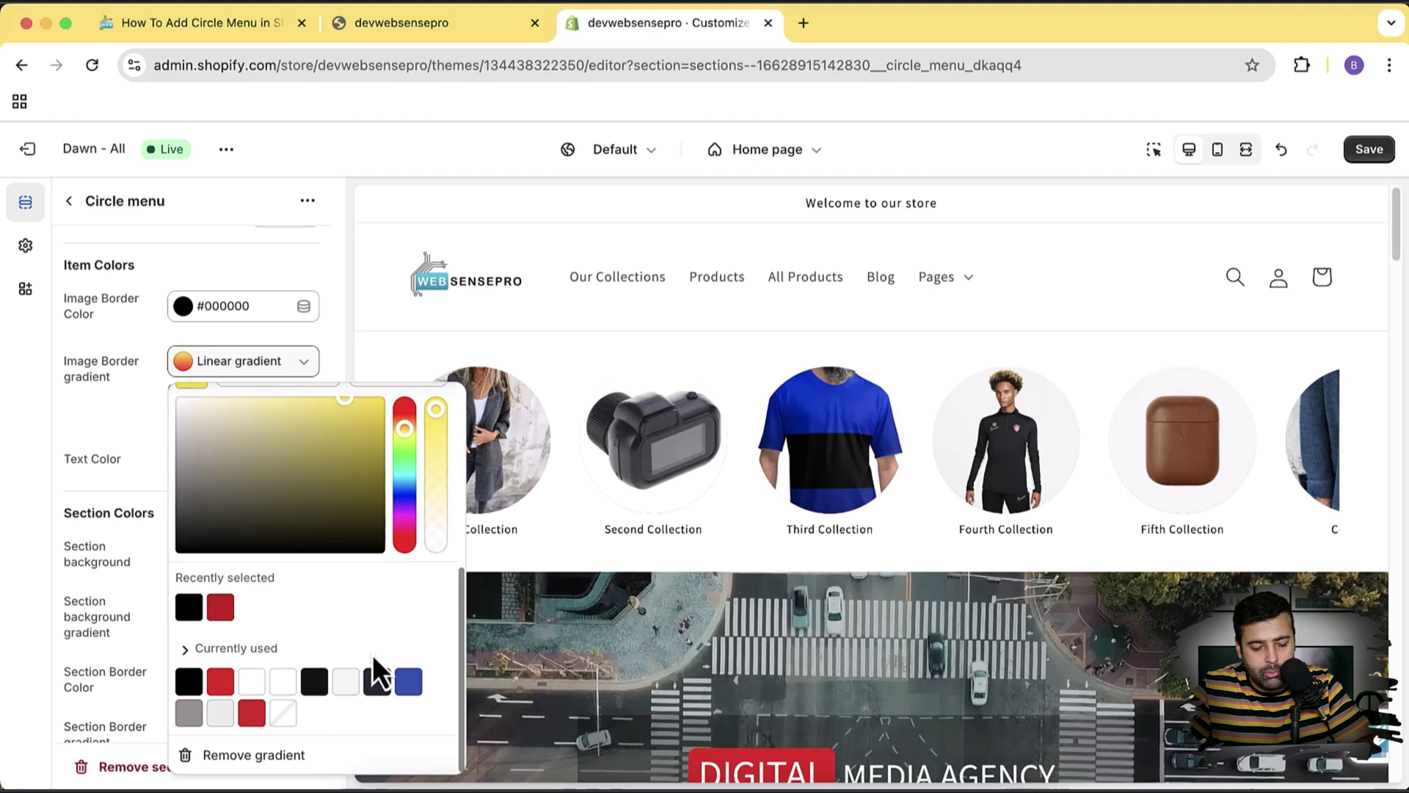
{"action": "left_click", "coordinate": [290, 762]}
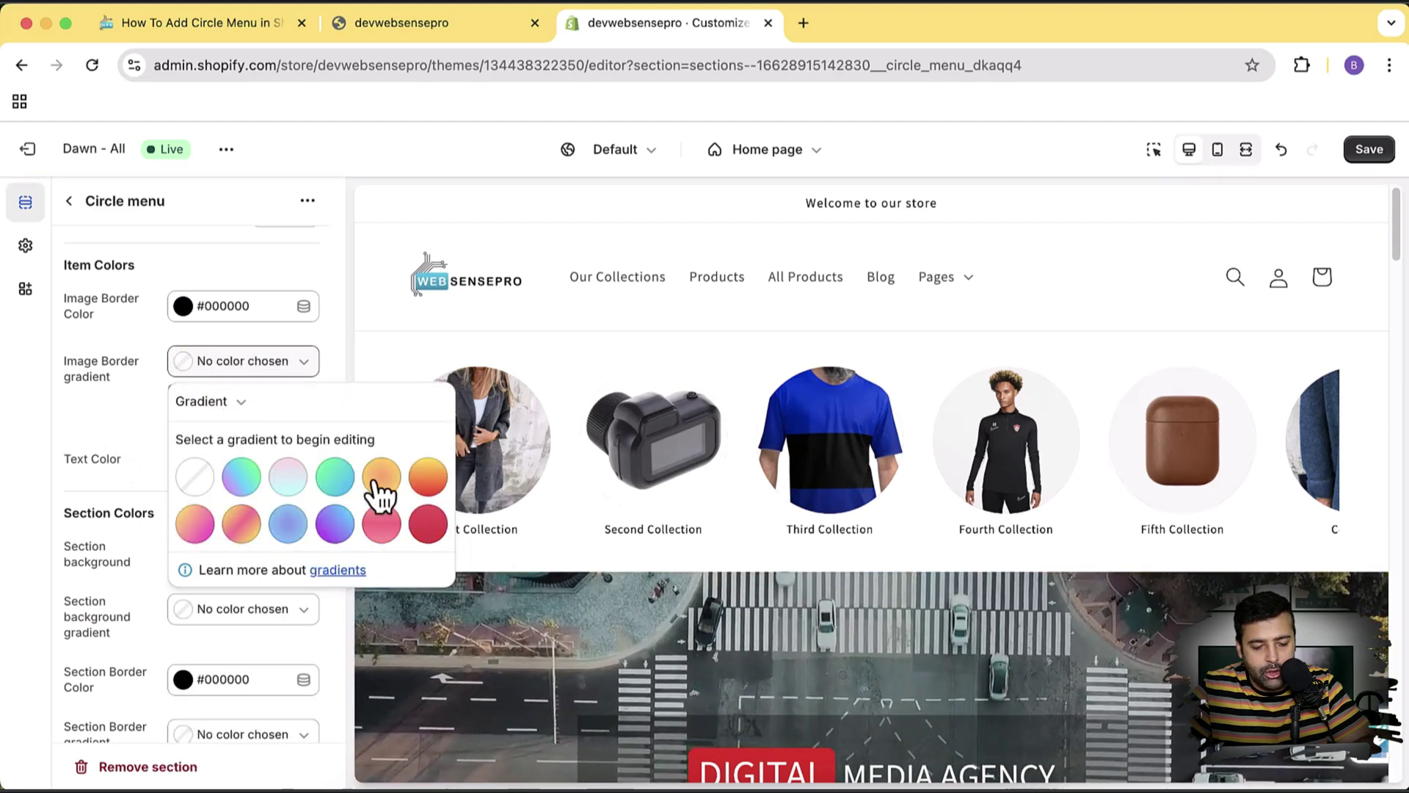
{"action": "left_click", "coordinate": [371, 483]}
{"action": "left_click", "coordinate": [130, 429]}
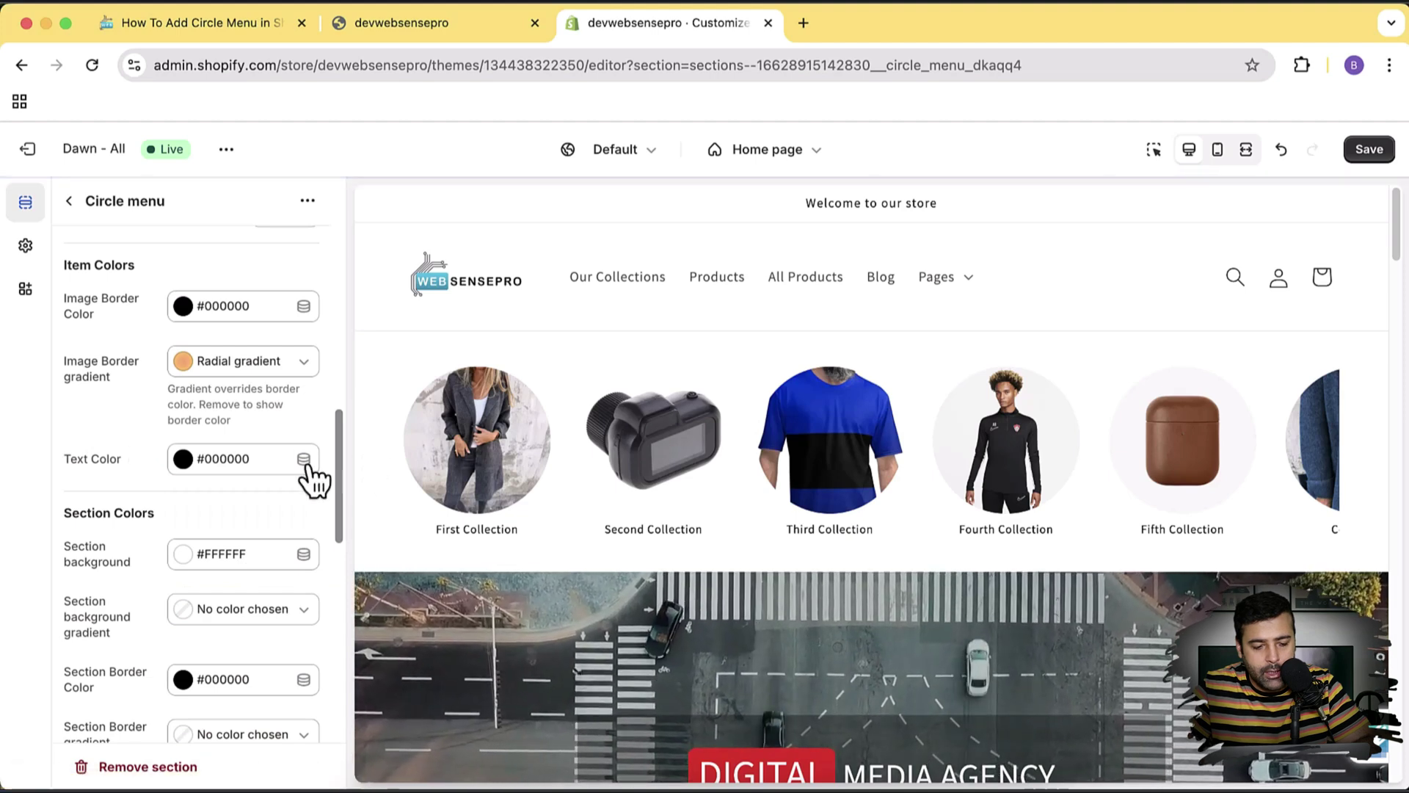
- Set the Circle menu's icon border thickness to 1 px
{"action": "scroll", "coordinate": [305, 474], "scroll_direction": "up", "scroll_amount": 10}
{"action": "scroll", "coordinate": [301, 477], "scroll_direction": "down", "scroll_amount": 5}
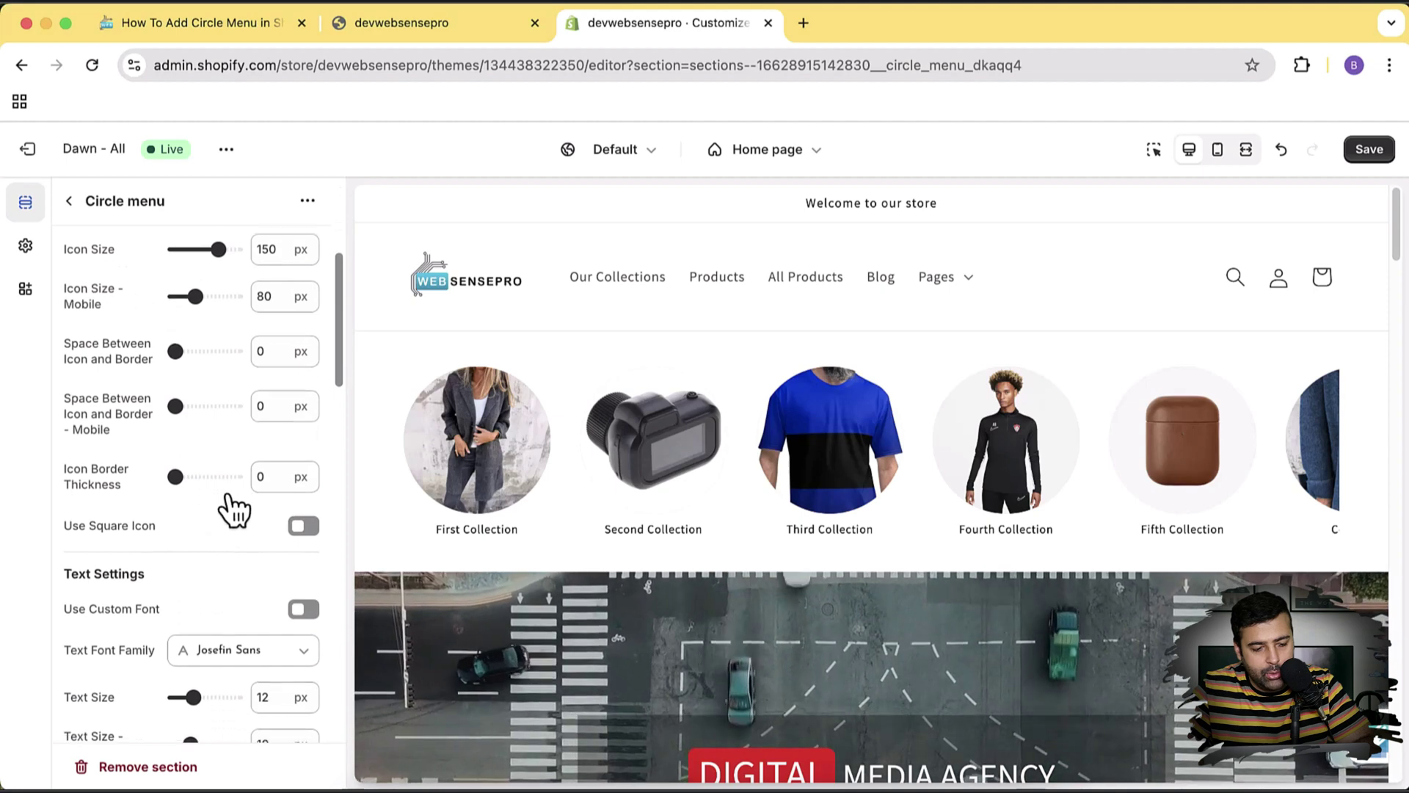
{"action": "scroll", "coordinate": [232, 505], "scroll_direction": "down", "scroll_amount": 3}
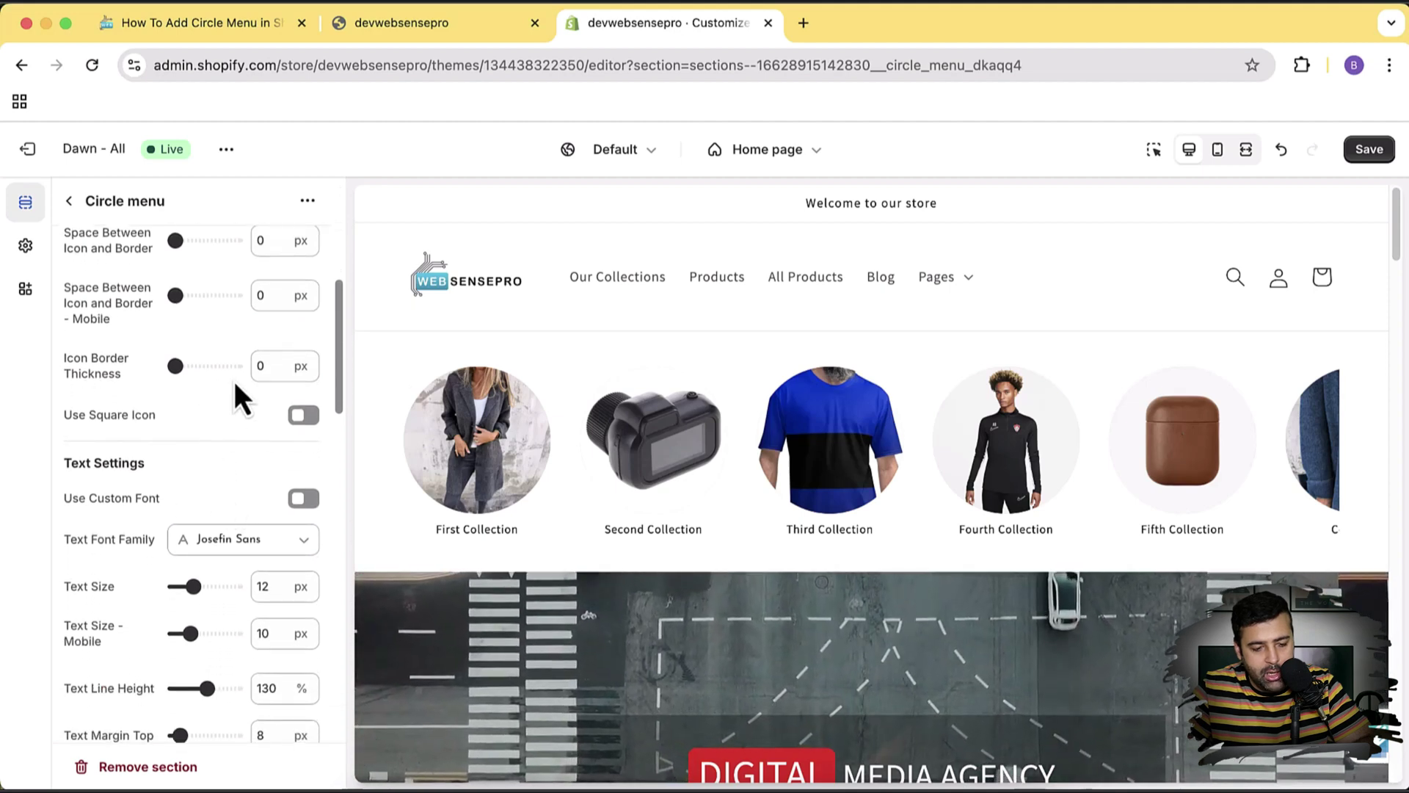
{"action": "left_click", "coordinate": [265, 367]}
{"action": "key", "text": "BackSpace"}
{"action": "type", "text": "1"}
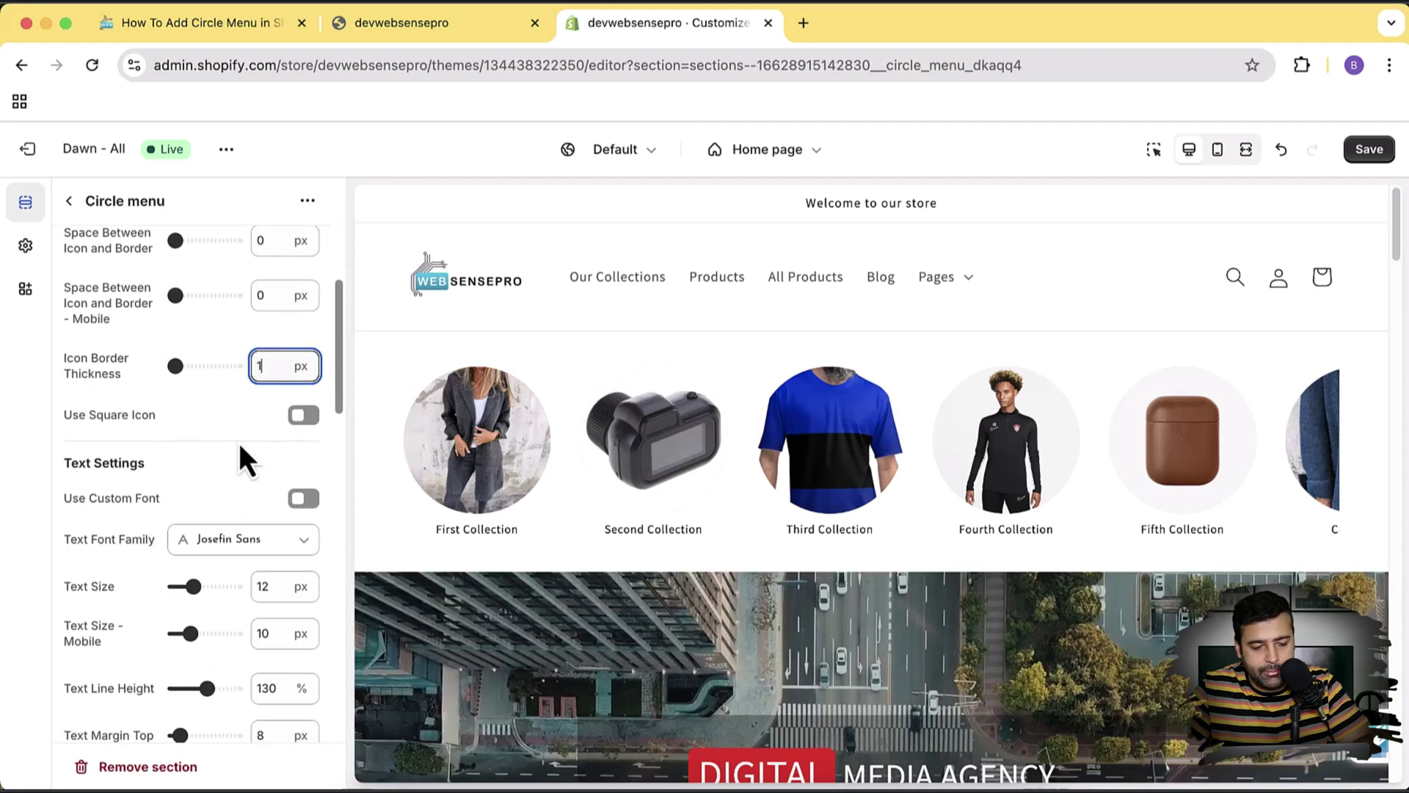
{"action": "left_click", "coordinate": [235, 437]}
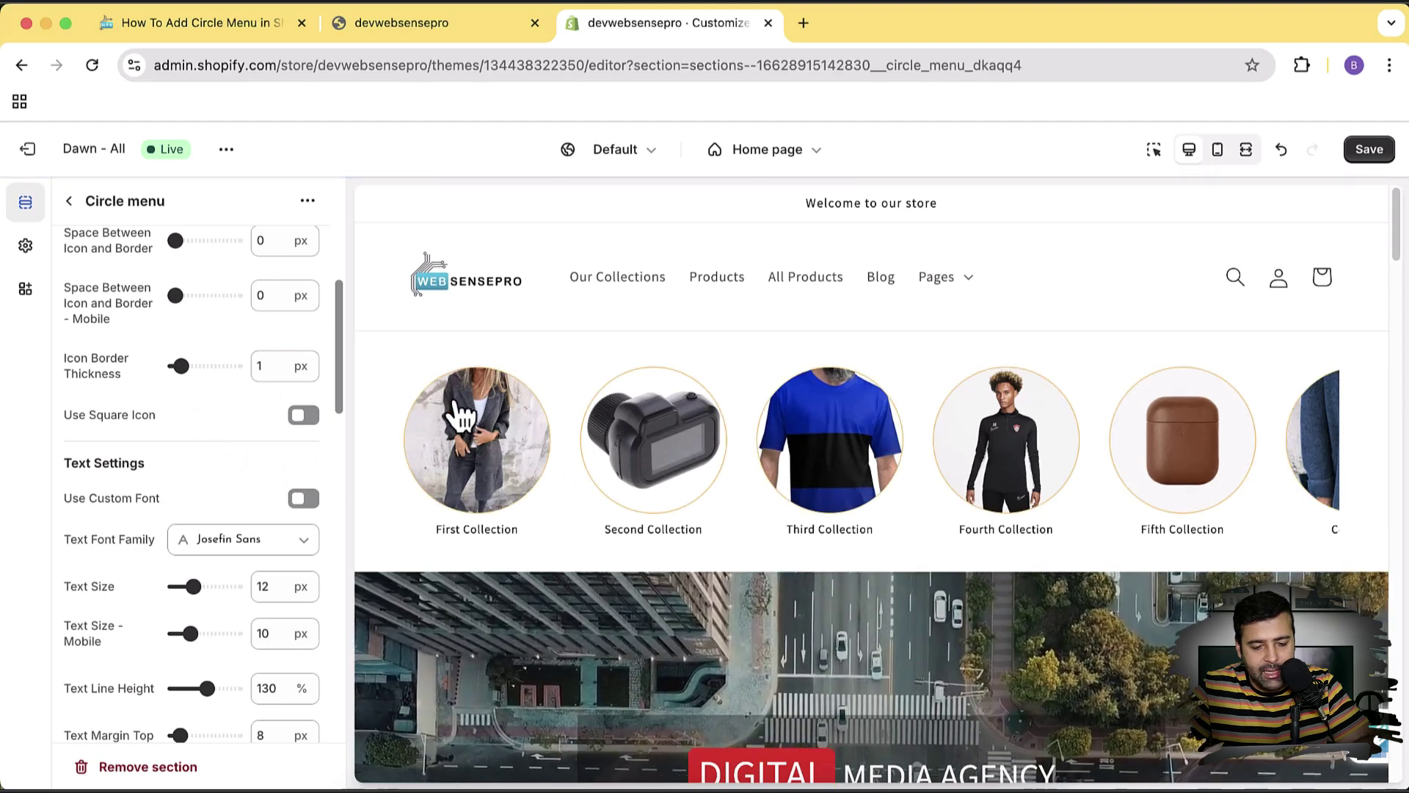
- Remove the orange radial image border gradient from the Circle menu's item colors
{"action": "scroll", "coordinate": [265, 334], "scroll_direction": "down", "scroll_amount": 10}
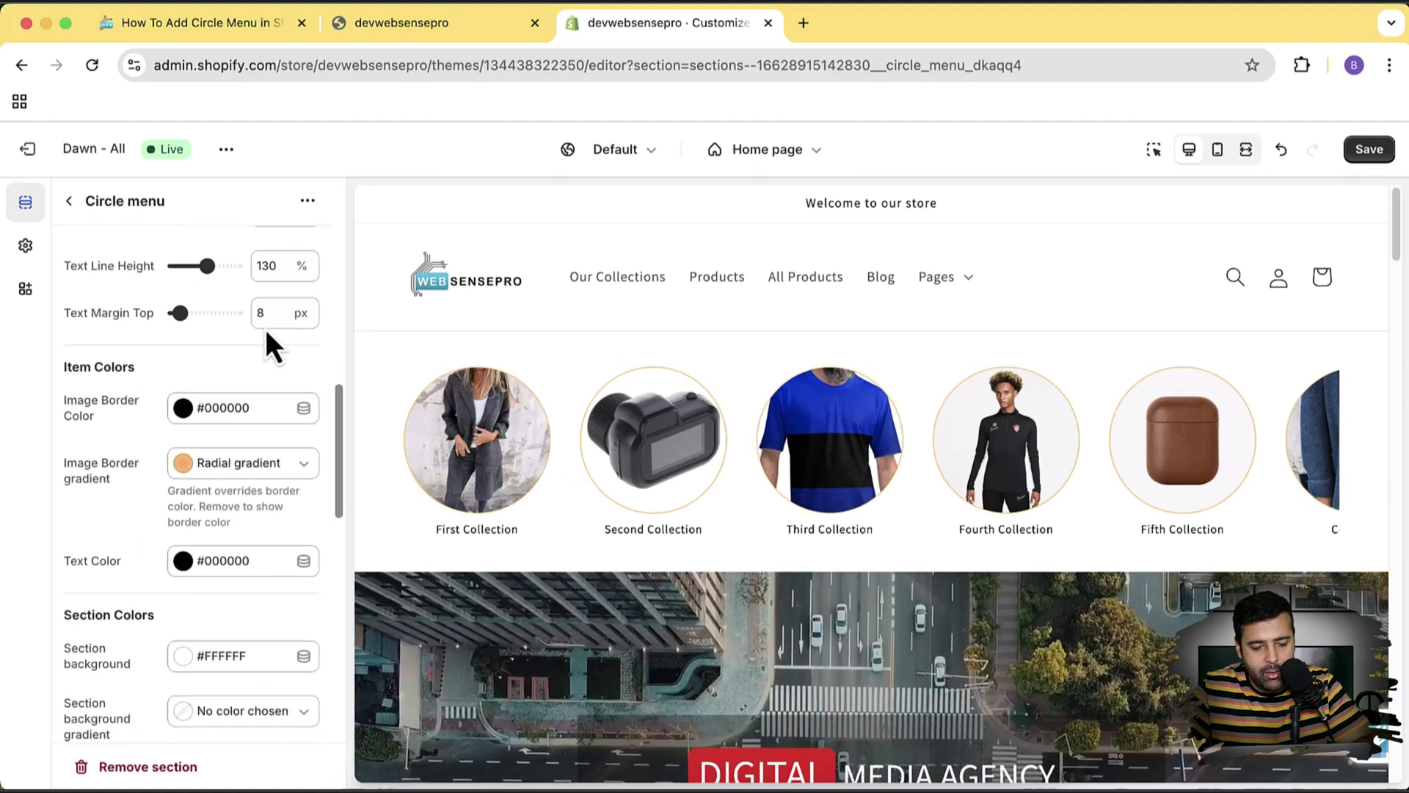
{"action": "scroll", "coordinate": [308, 359], "scroll_direction": "up", "scroll_amount": 3}
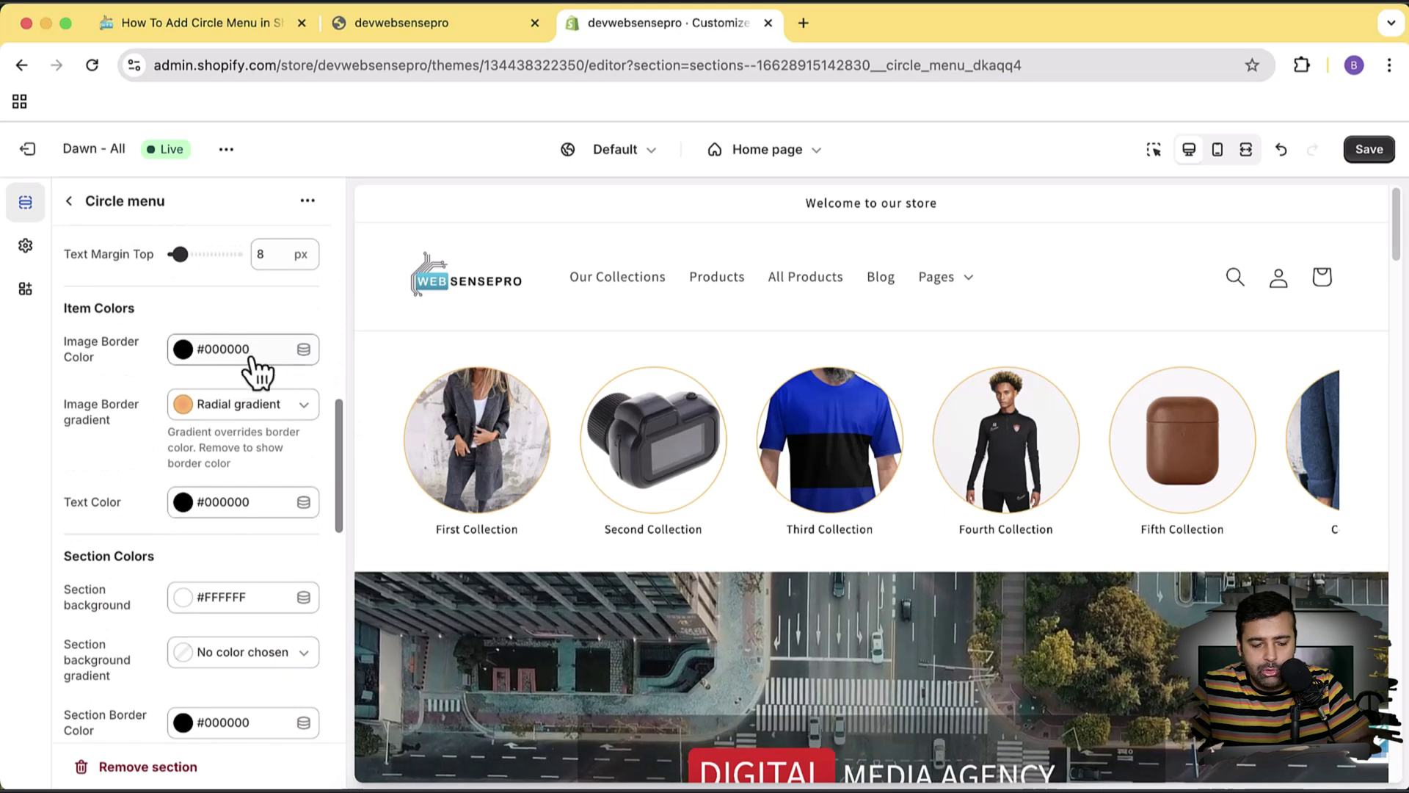
{"action": "left_click", "coordinate": [293, 409]}
{"action": "scroll", "coordinate": [362, 707], "scroll_direction": "down", "scroll_amount": 8}
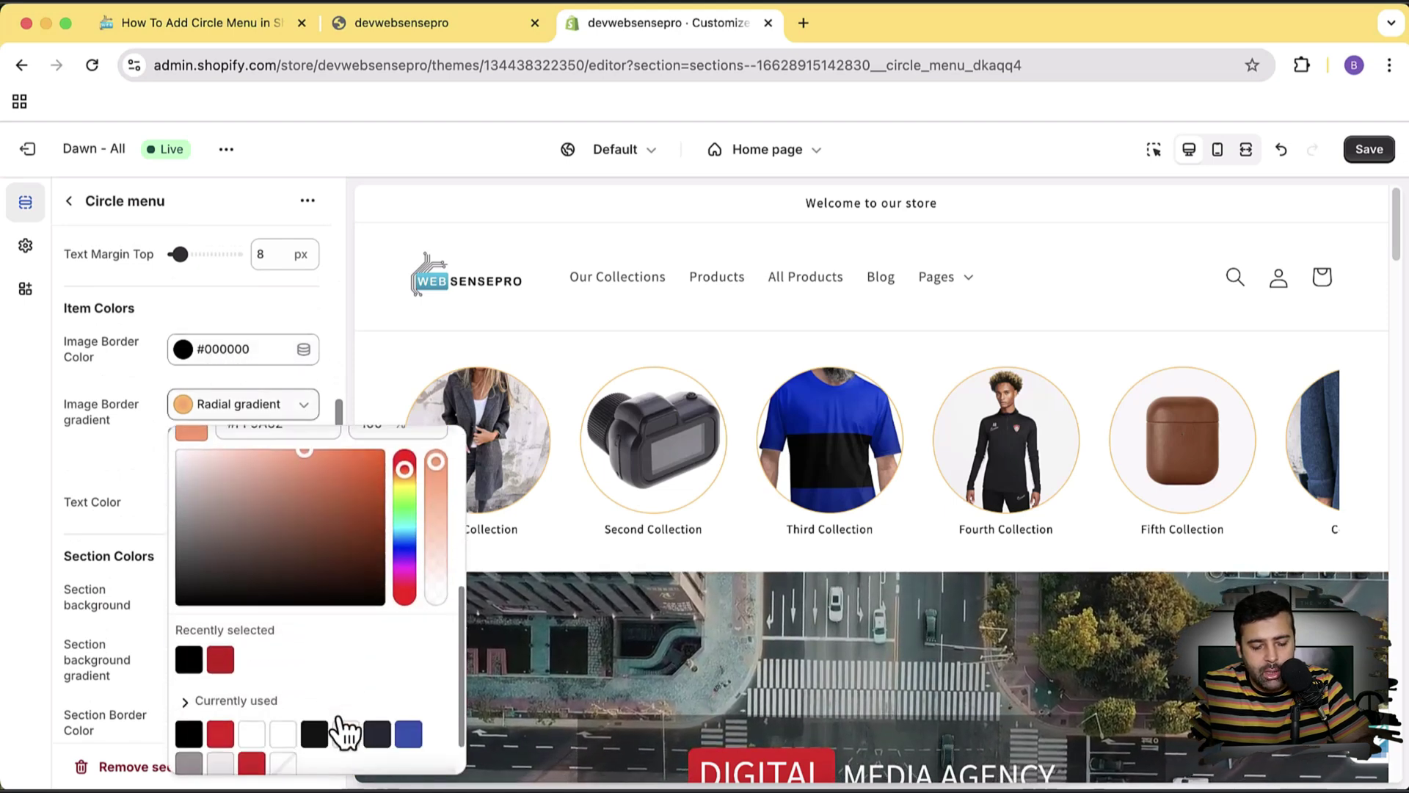
{"action": "left_click", "coordinate": [250, 755]}
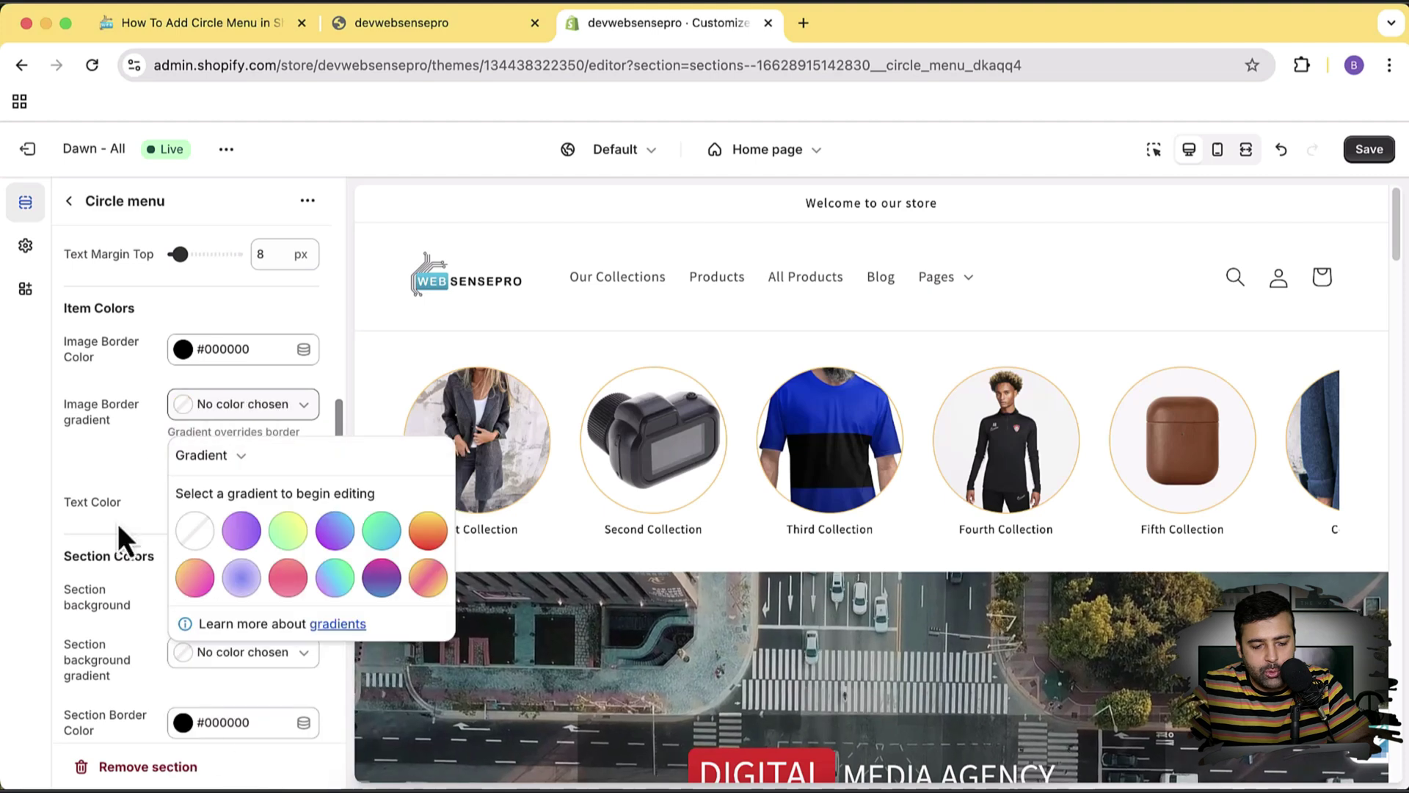
{"action": "left_click", "coordinate": [129, 390]}
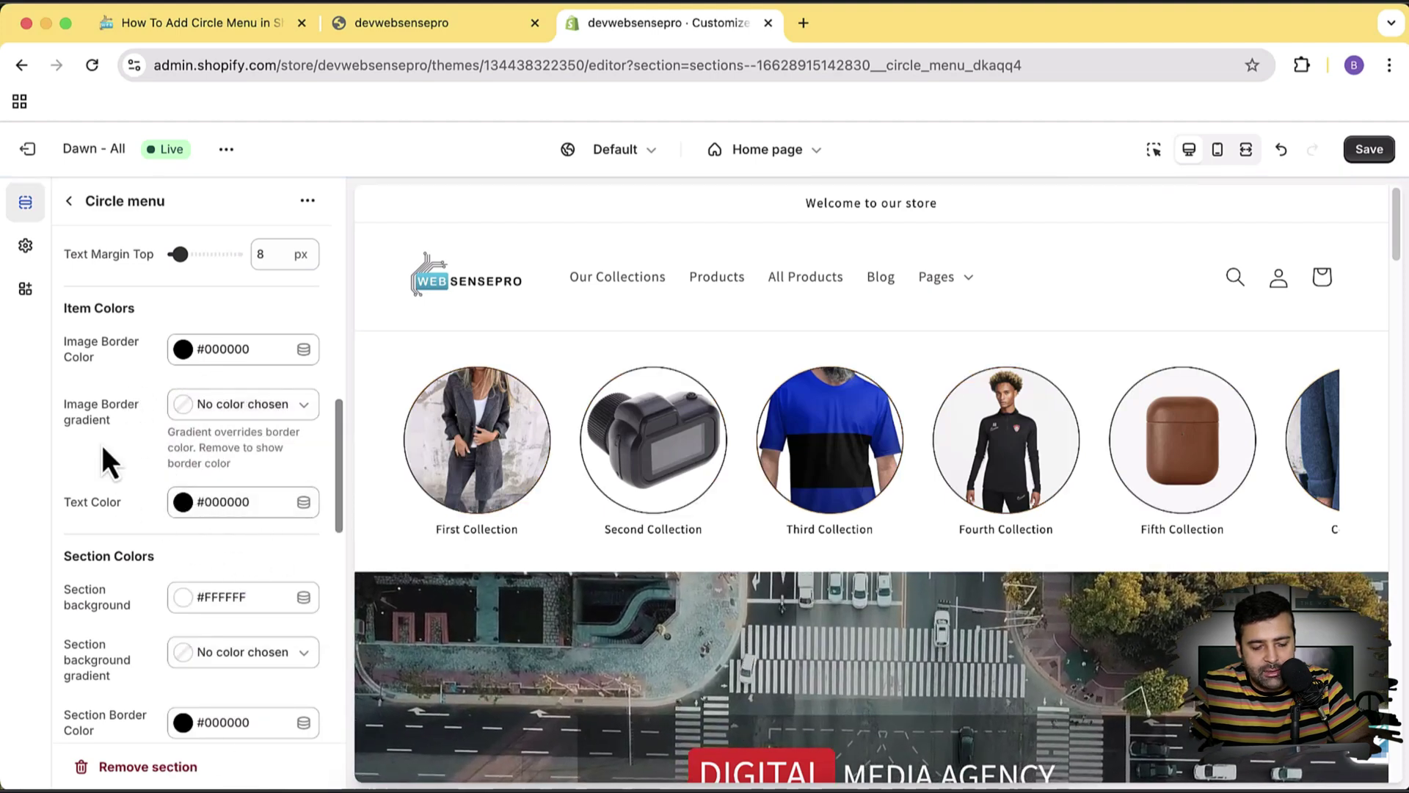
- Change the Circle menu's section background color to #121212
{"action": "scroll", "coordinate": [103, 445], "scroll_direction": "down", "scroll_amount": 3}
{"action": "left_click", "coordinate": [235, 434]}
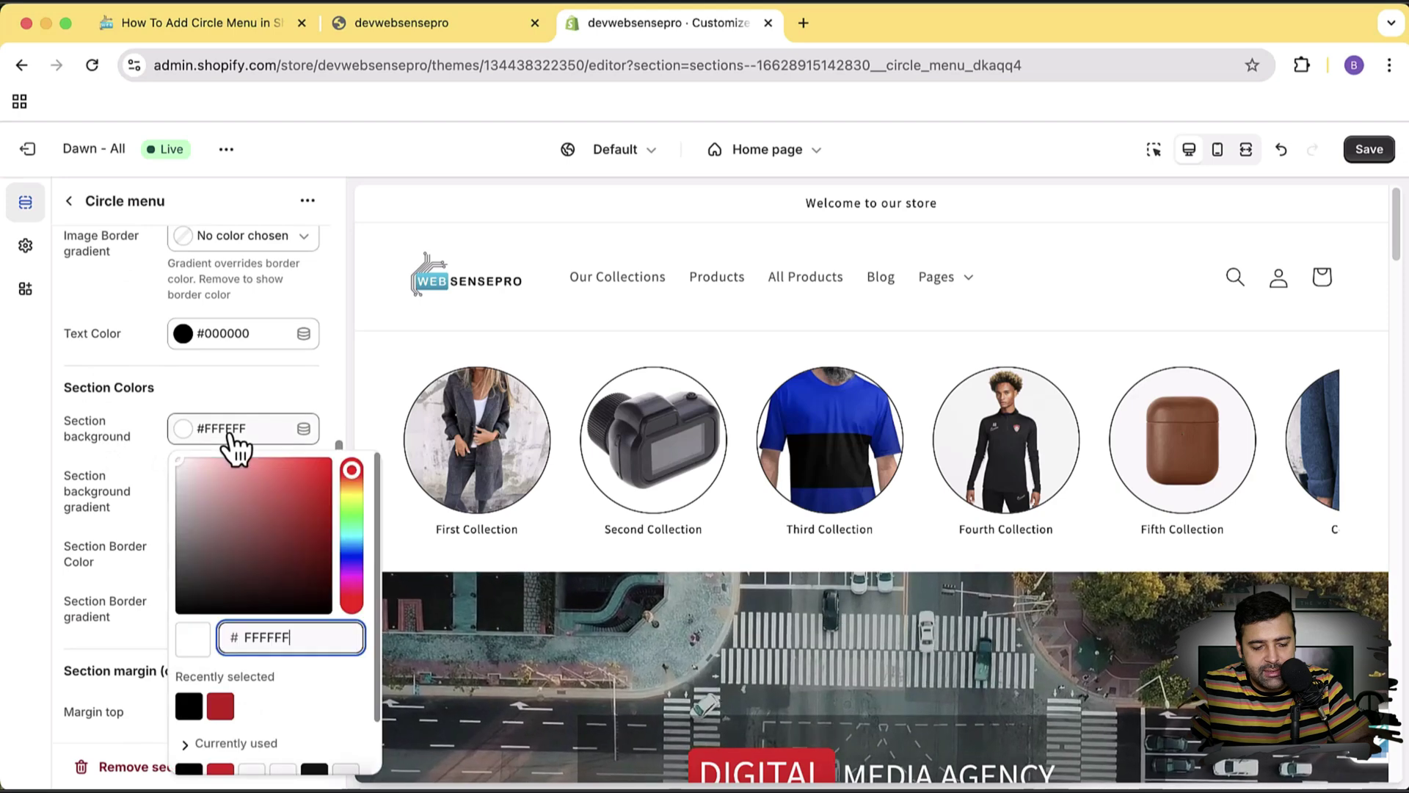
{"action": "left_click_drag", "start_coordinate": [251, 550], "coordinate": [157, 605]}
{"action": "left_click", "coordinate": [121, 430]}
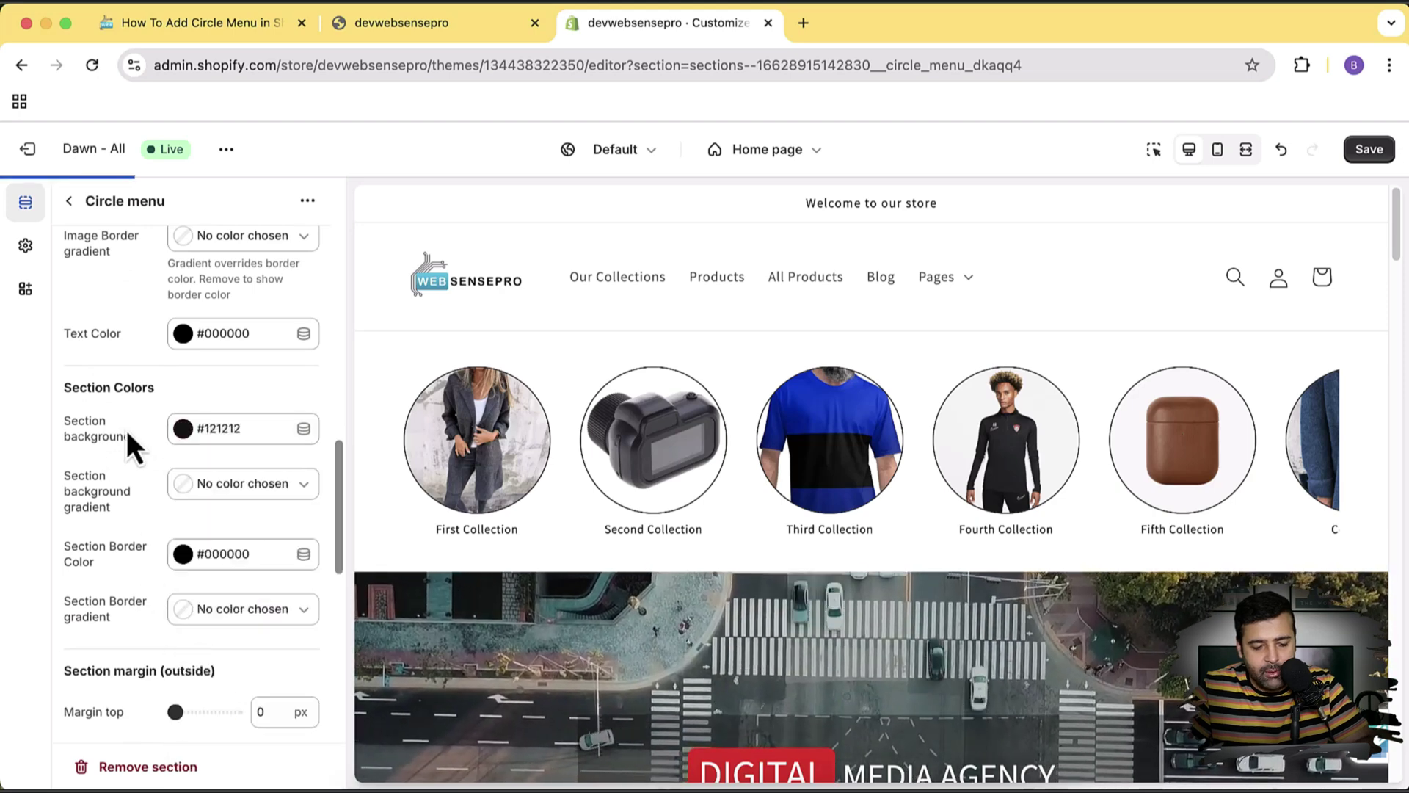
- Set the Circle menu's section background color back to #FFFFFF
{"action": "left_click", "coordinate": [126, 430]}
{"action": "left_click", "coordinate": [126, 430]}
{"action": "left_click", "coordinate": [127, 430]}
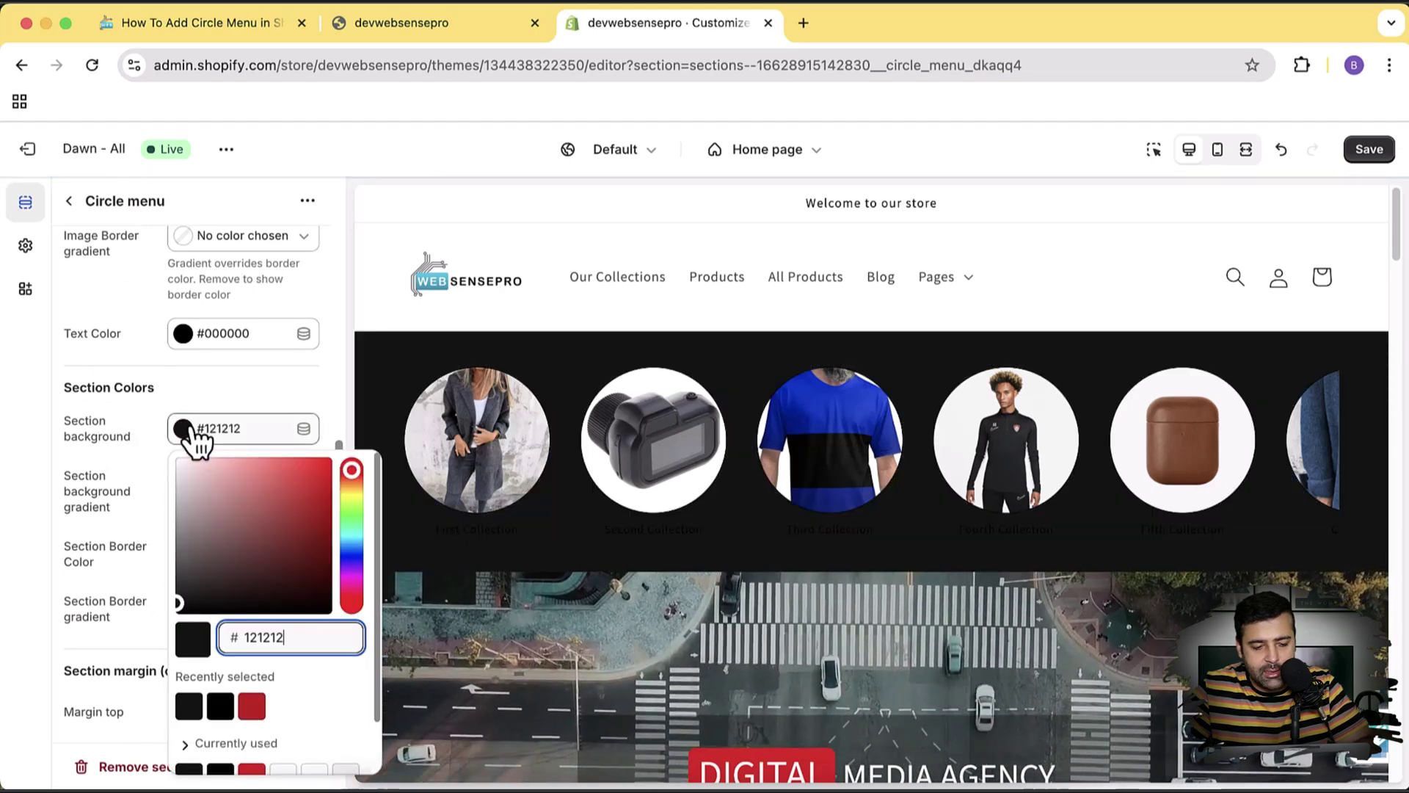
{"action": "left_click", "coordinate": [200, 445]}
{"action": "left_click", "coordinate": [209, 449]}
{"action": "left_click_drag", "start_coordinate": [235, 528], "coordinate": [158, 442]}
{"action": "left_click", "coordinate": [129, 454]}
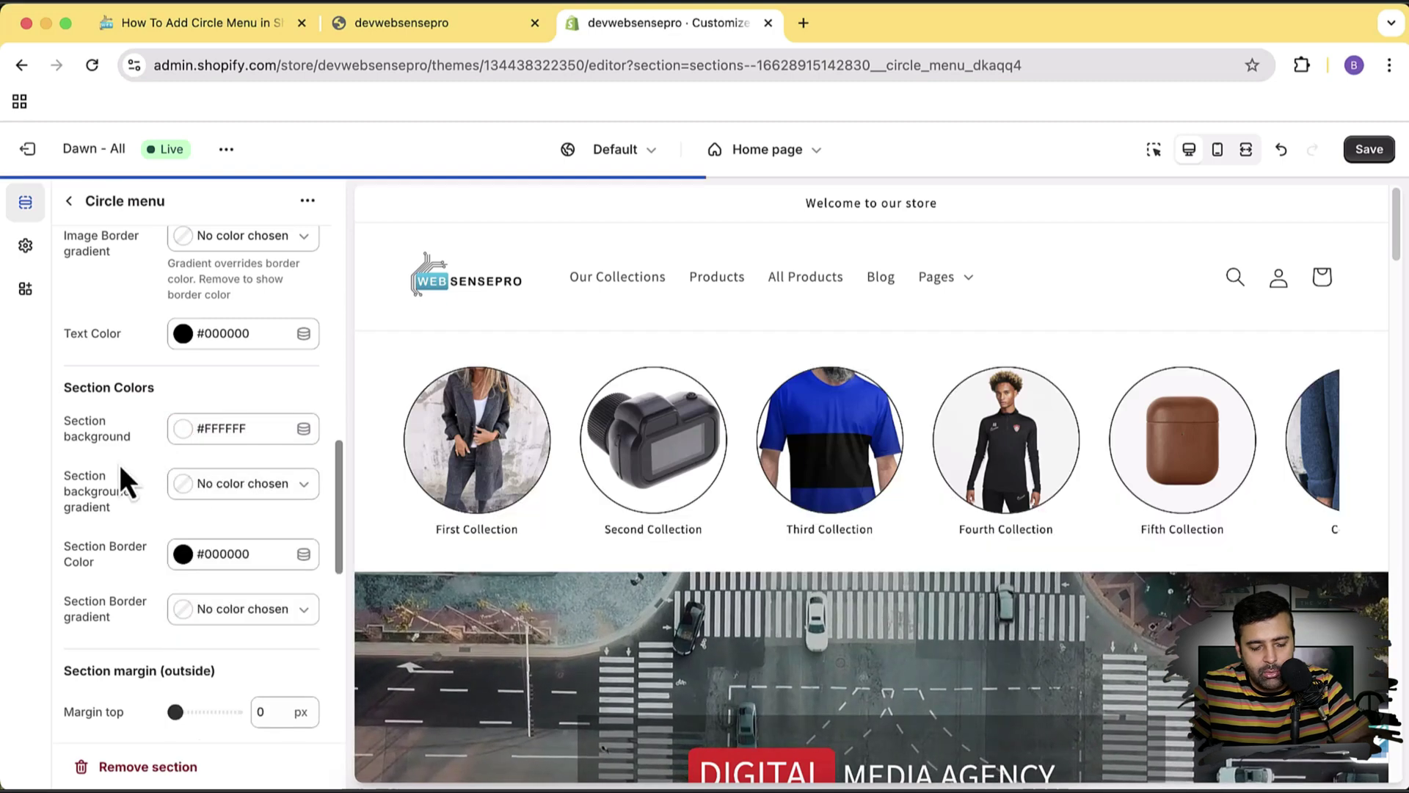
- Look over the Circle menu's margin, padding and general section settings, and save the changes
{"action": "scroll", "coordinate": [120, 430], "scroll_direction": "down", "scroll_amount": 4}
{"action": "scroll", "coordinate": [121, 430], "scroll_direction": "down", "scroll_amount": 4}
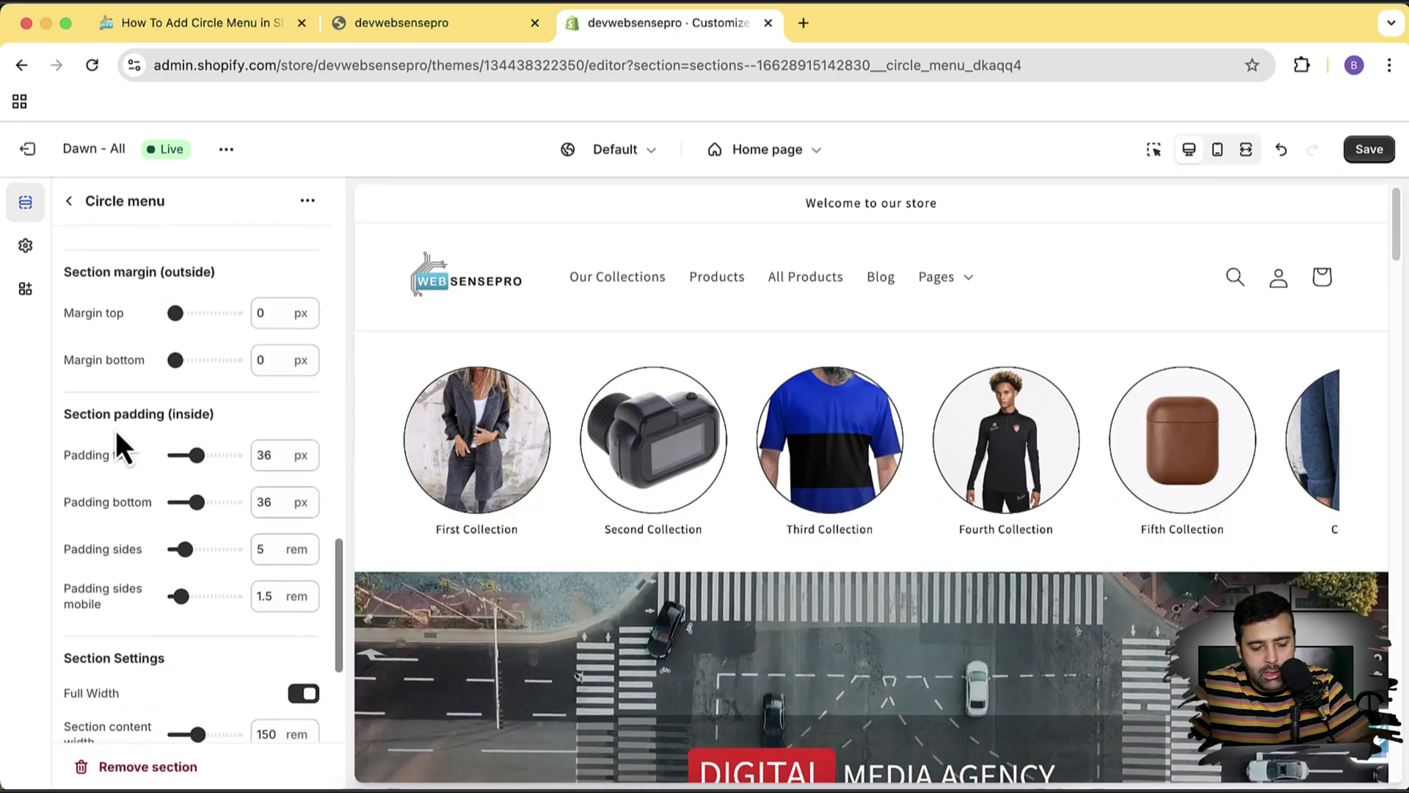
{"action": "scroll", "coordinate": [121, 423], "scroll_direction": "down", "scroll_amount": 3}
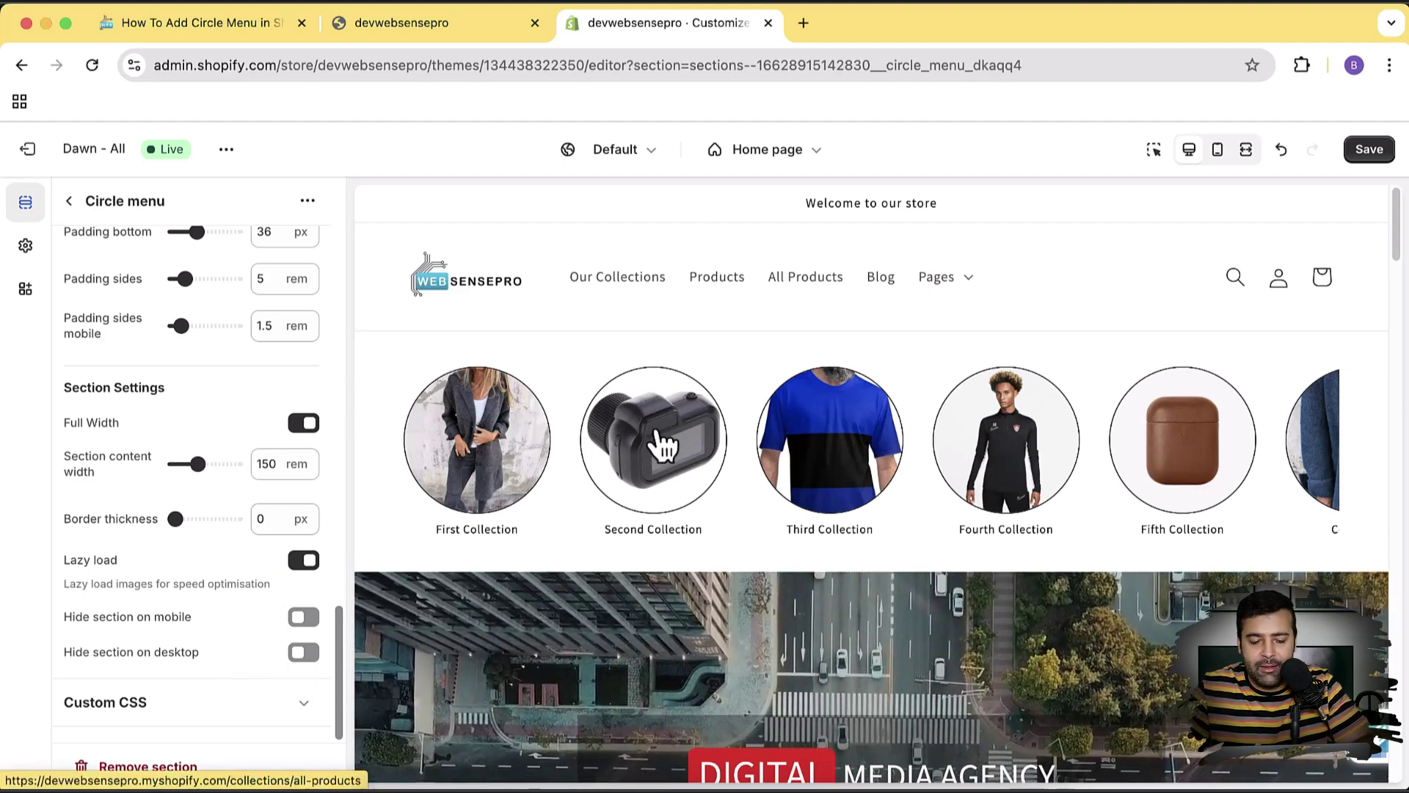
{"action": "scroll", "coordinate": [270, 447], "scroll_direction": "up", "scroll_amount": 10}
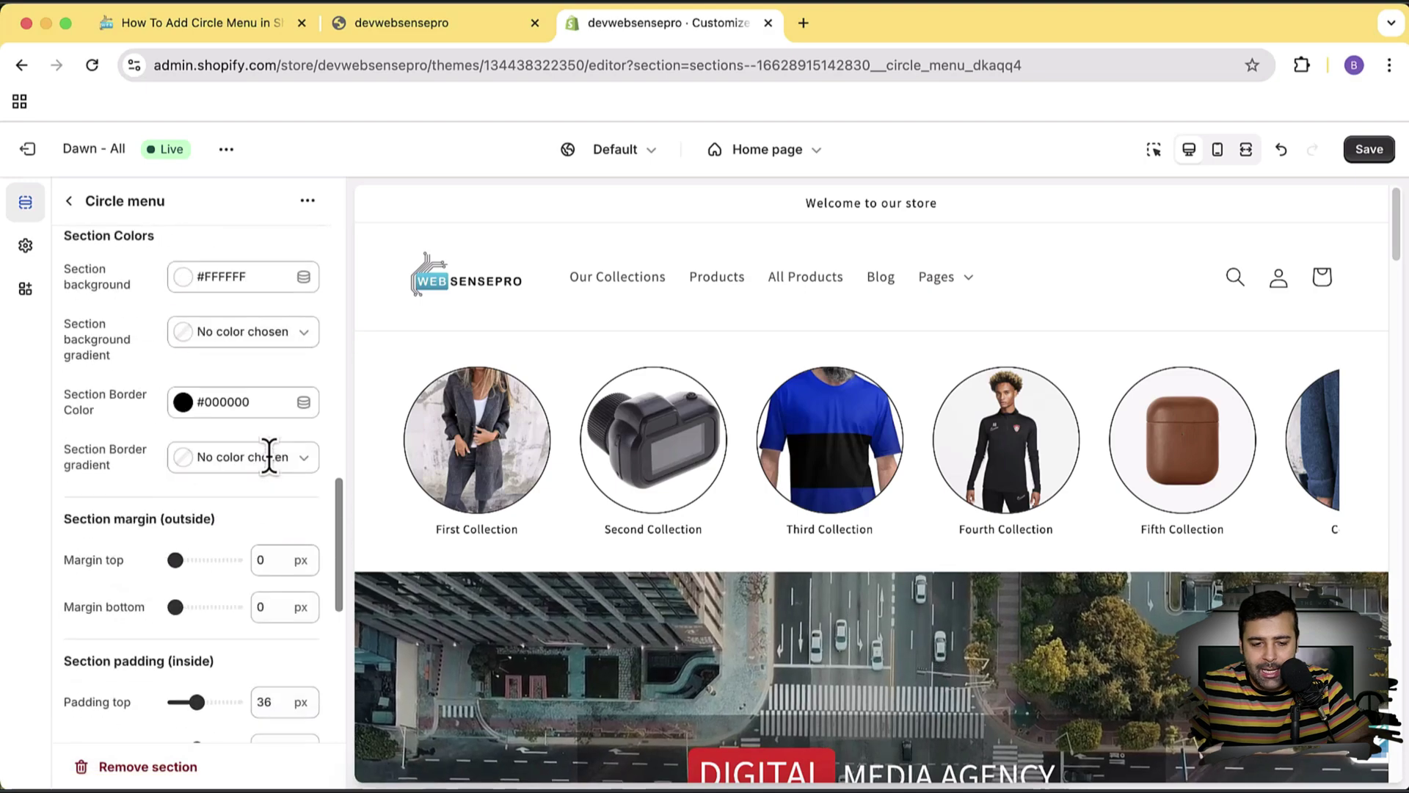
{"action": "left_click", "coordinate": [1369, 149]}
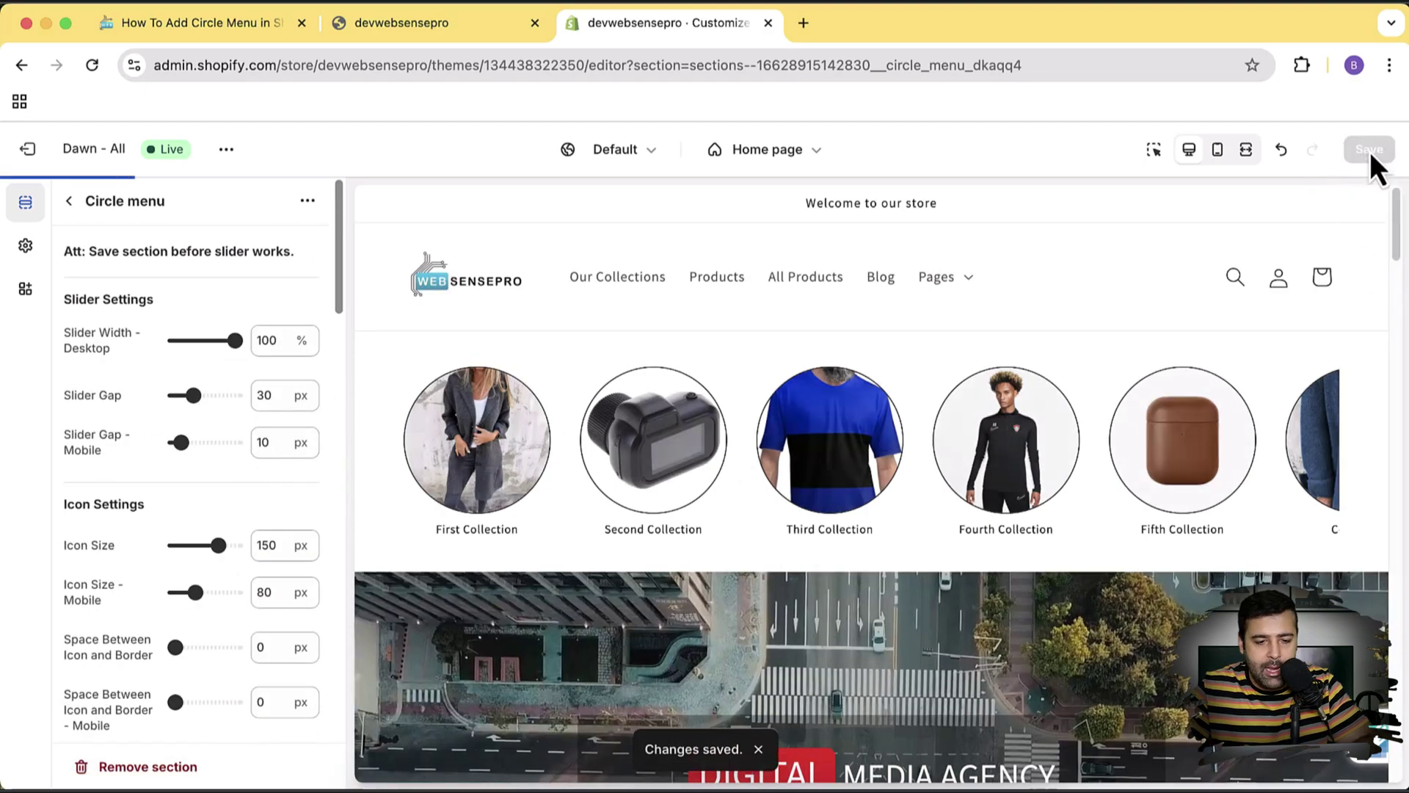
- Copy the storefront's base address and open it with "admin" appended in a new browser tab
{"action": "left_click", "coordinate": [434, 30]}
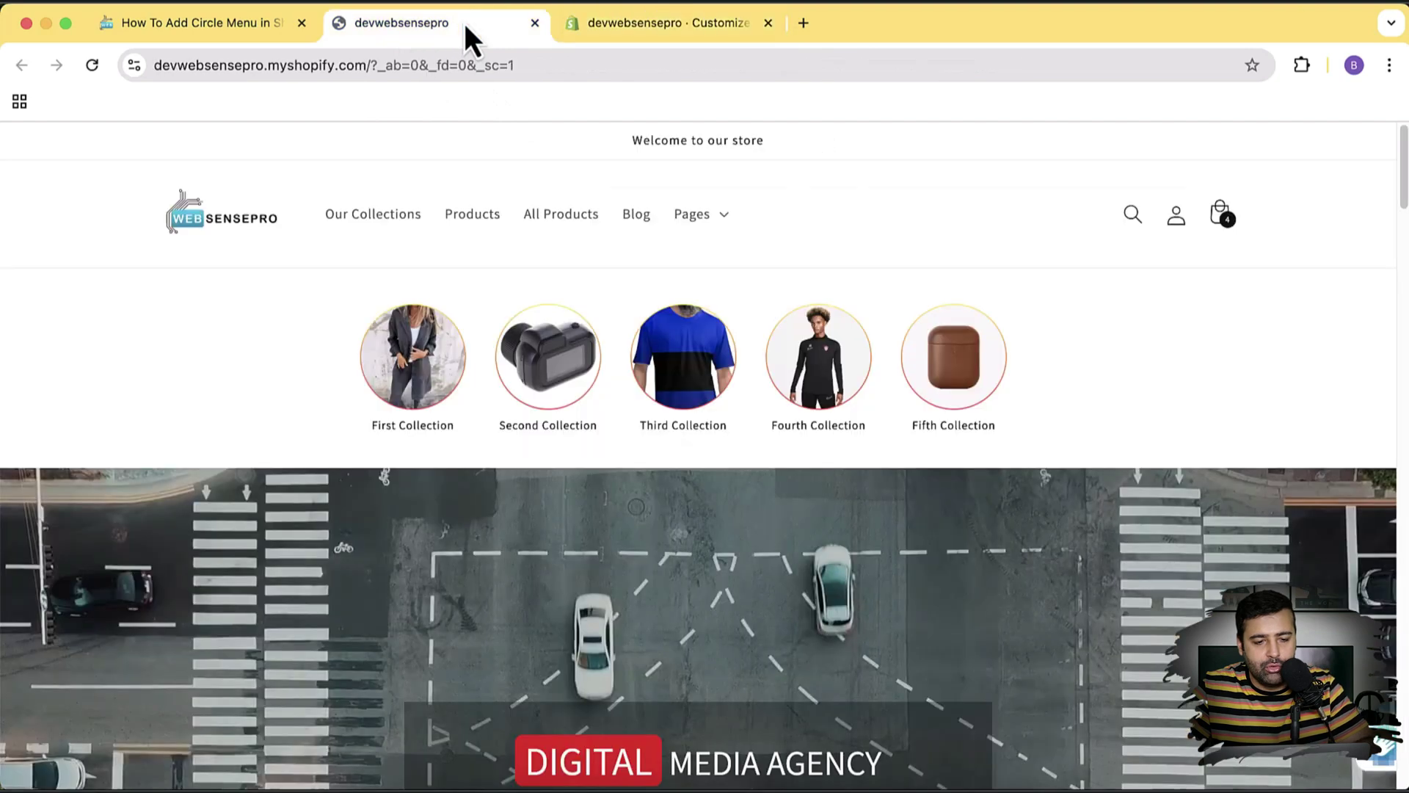
{"action": "left_click", "coordinate": [369, 66]}
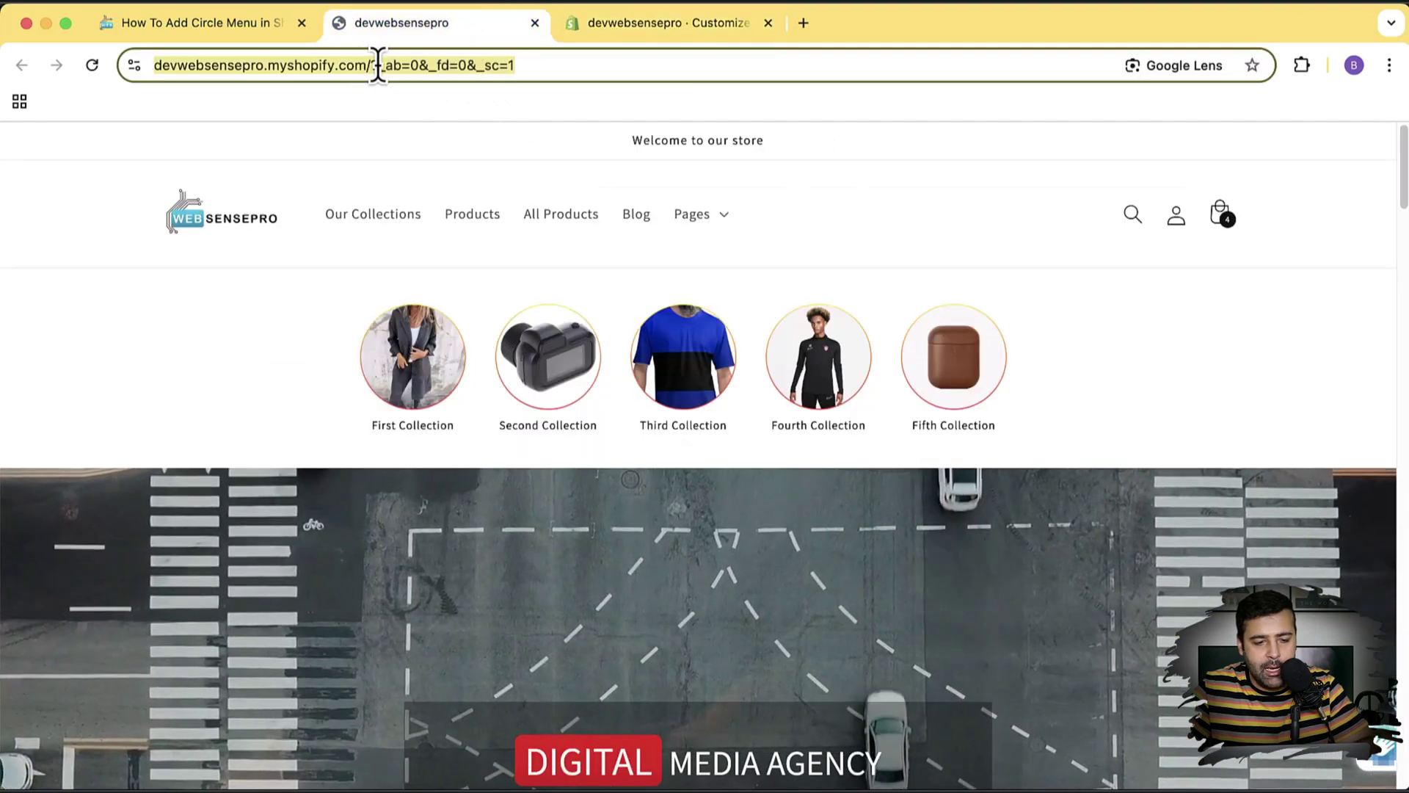
{"action": "left_click", "coordinate": [380, 68]}
{"action": "left_click", "coordinate": [418, 66]}
{"action": "left_click_drag", "start_coordinate": [418, 66], "coordinate": [150, 80]}
{"action": "key", "text": "super+c"}
{"action": "key", "text": "super+t"}
{"action": "key", "text": "super+v"}
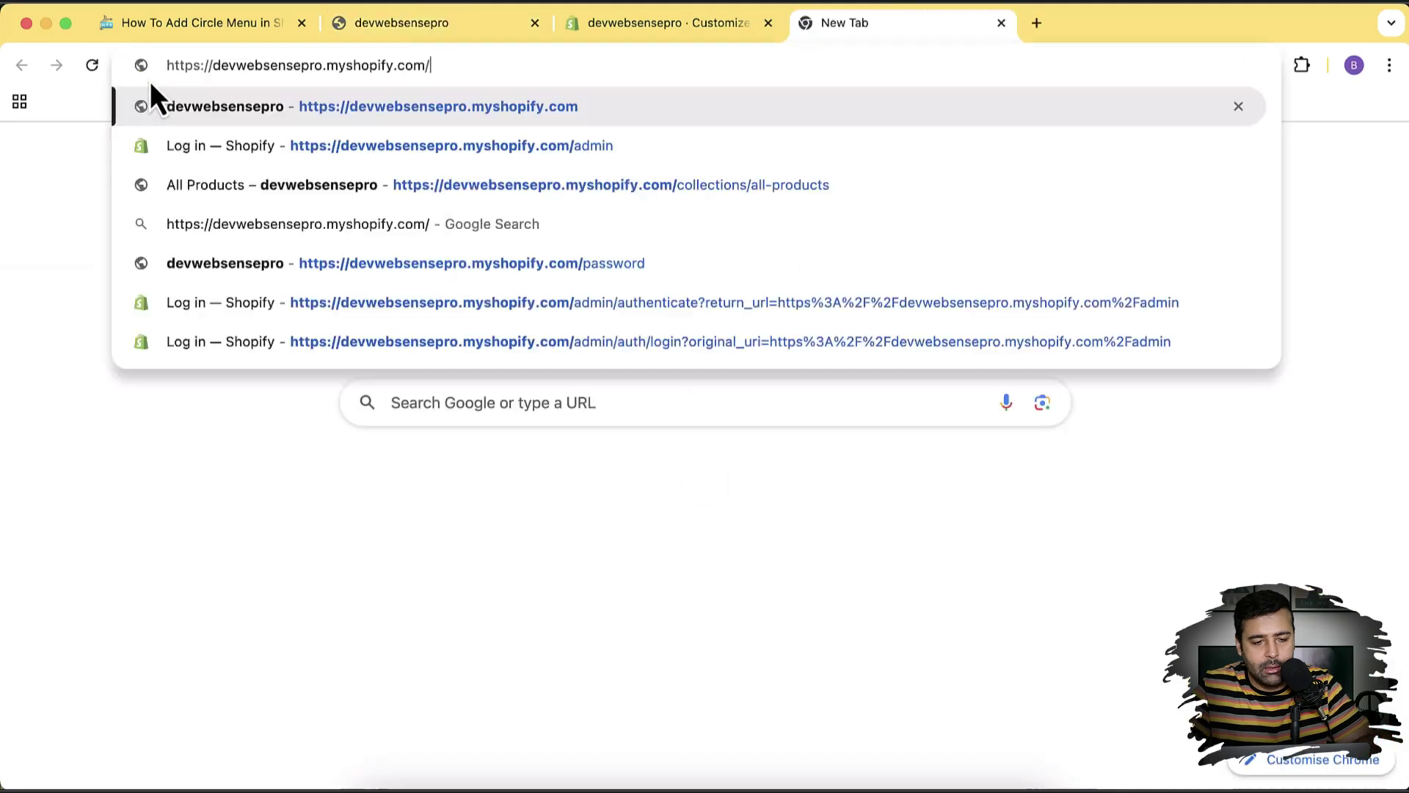
{"action": "type", "text": "admin"}
{"action": "key", "text": "Return"}
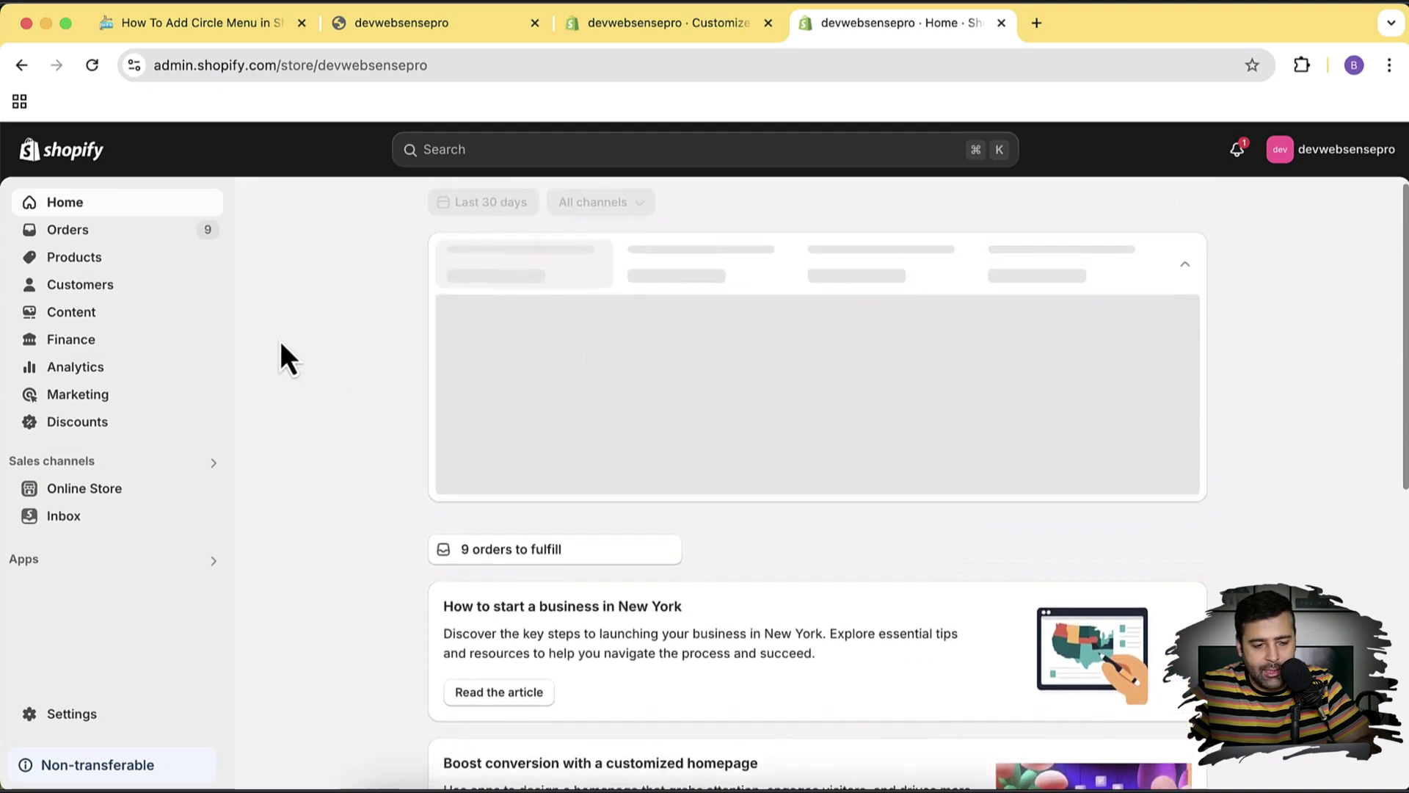
- Go to the online store's themes and add the free Sense theme to the theme library
{"action": "left_click", "coordinate": [84, 488]}
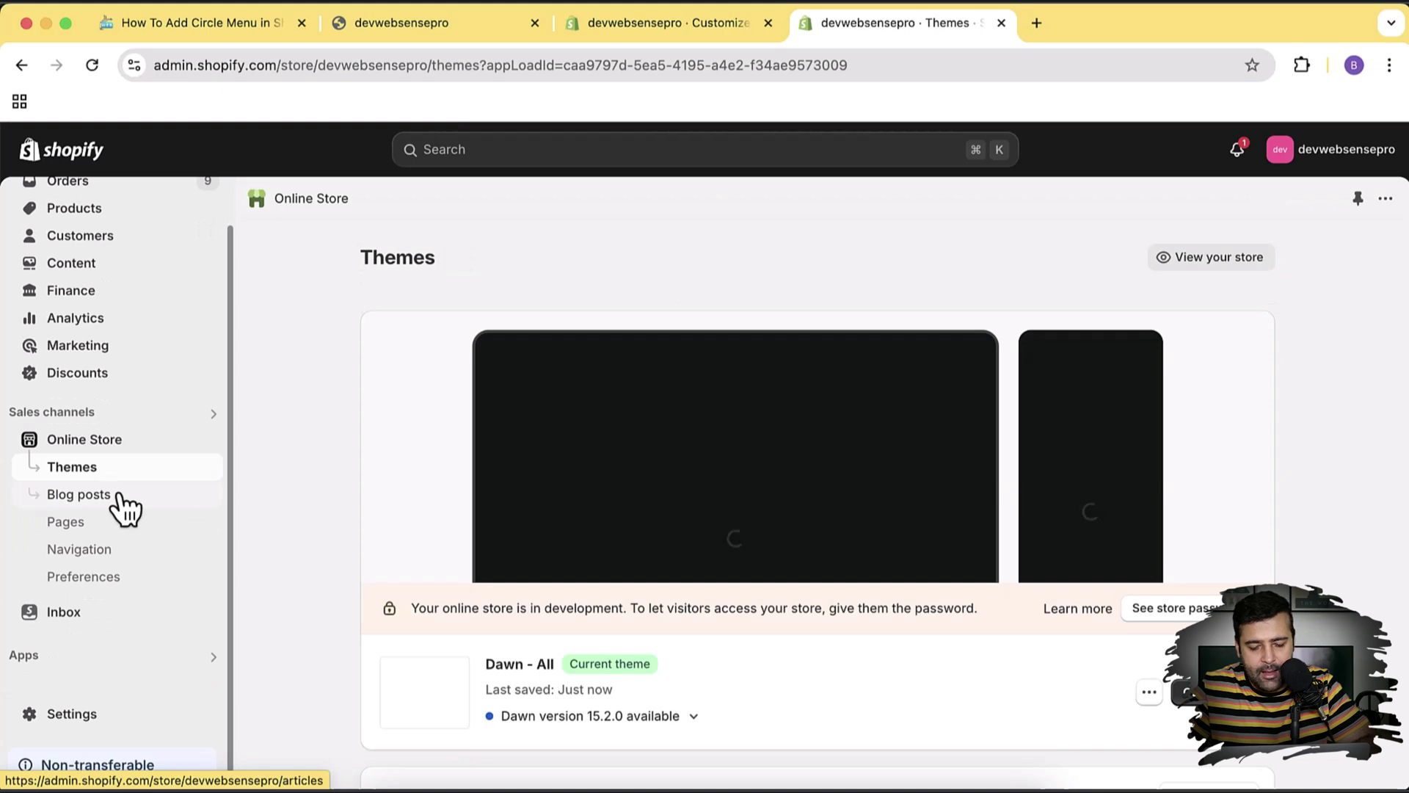
{"action": "scroll", "coordinate": [1293, 402], "scroll_direction": "down", "scroll_amount": 4}
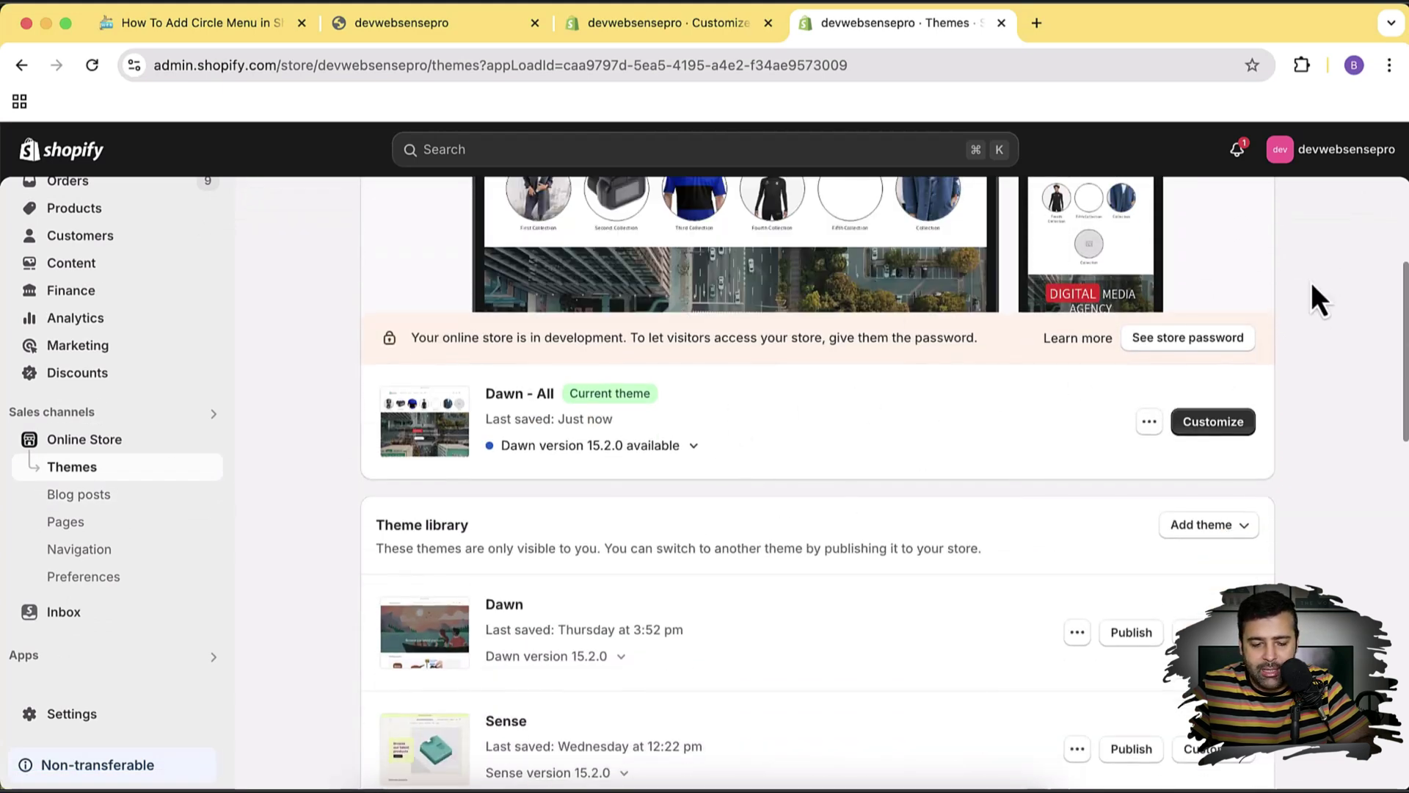
{"action": "scroll", "coordinate": [1312, 288], "scroll_direction": "down", "scroll_amount": 15}
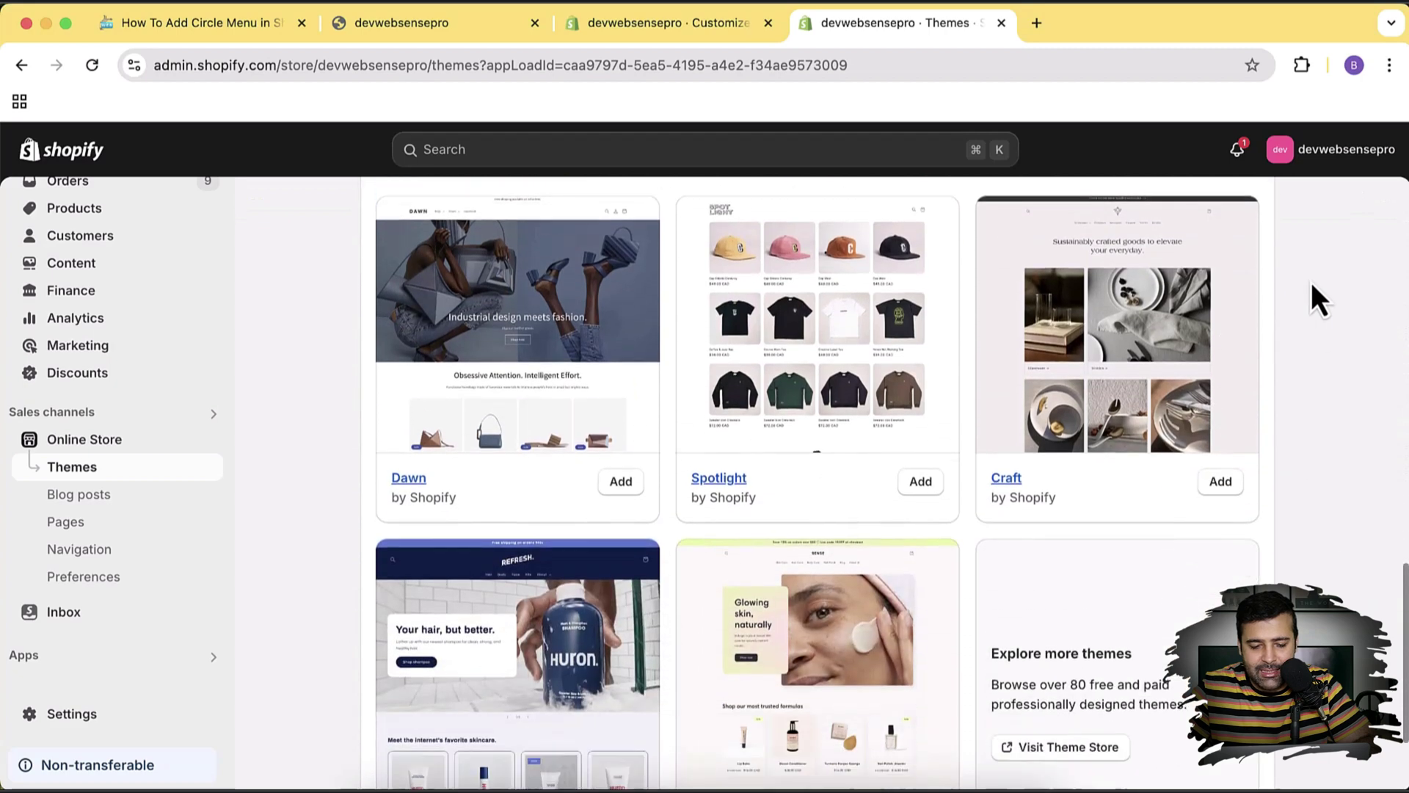
{"action": "scroll", "coordinate": [1314, 288], "scroll_direction": "down", "scroll_amount": 3}
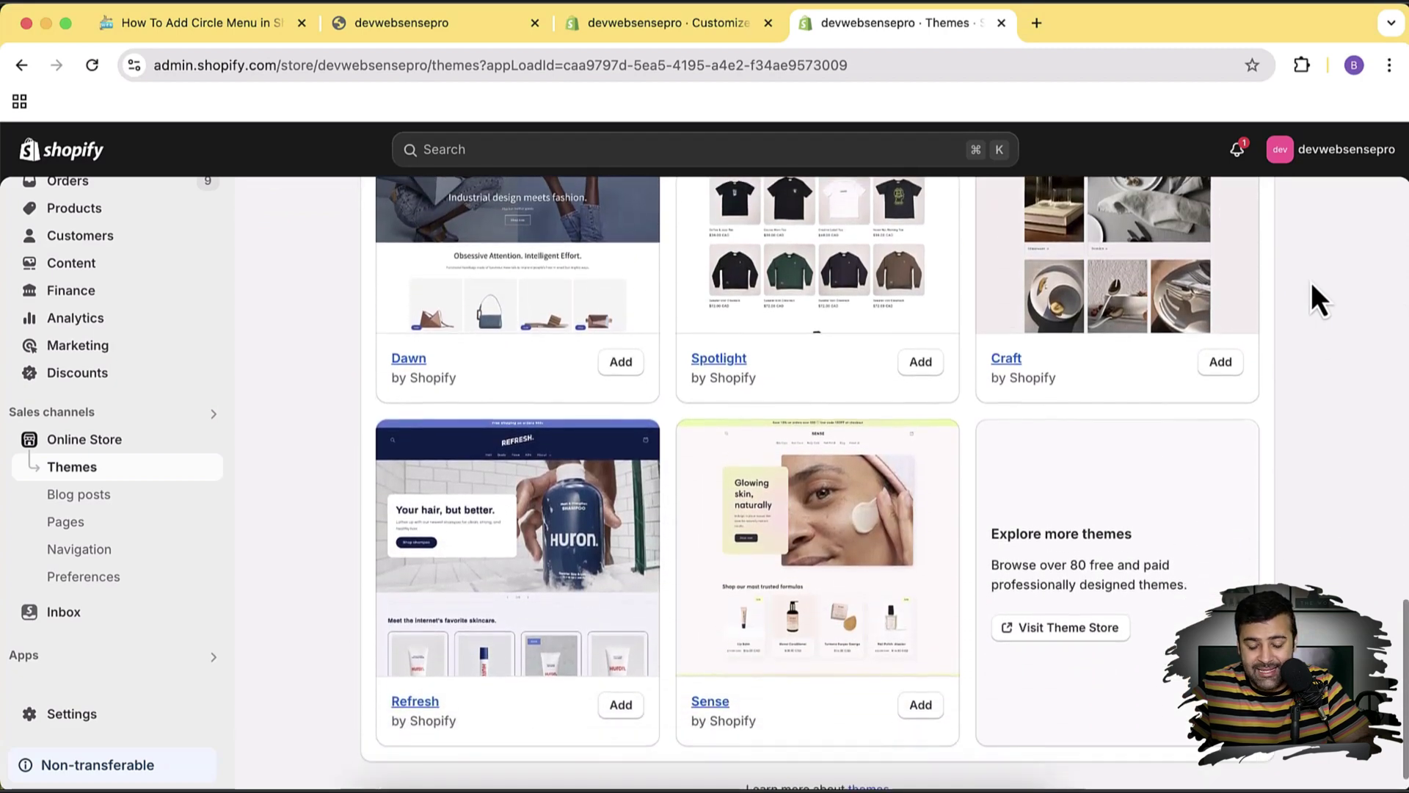
{"action": "scroll", "coordinate": [1360, 388], "scroll_direction": "up", "scroll_amount": 3}
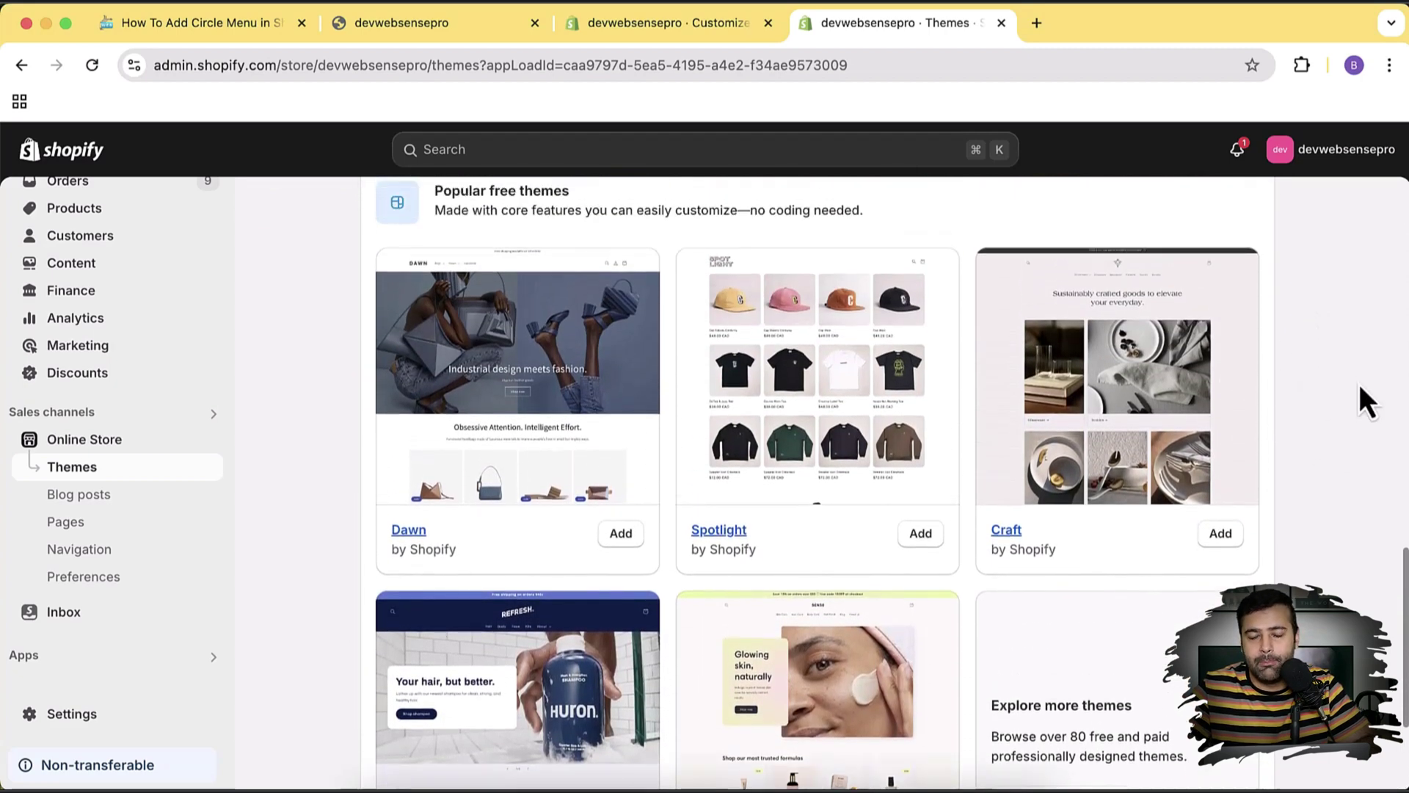
{"action": "scroll", "coordinate": [1359, 384], "scroll_direction": "up", "scroll_amount": 1}
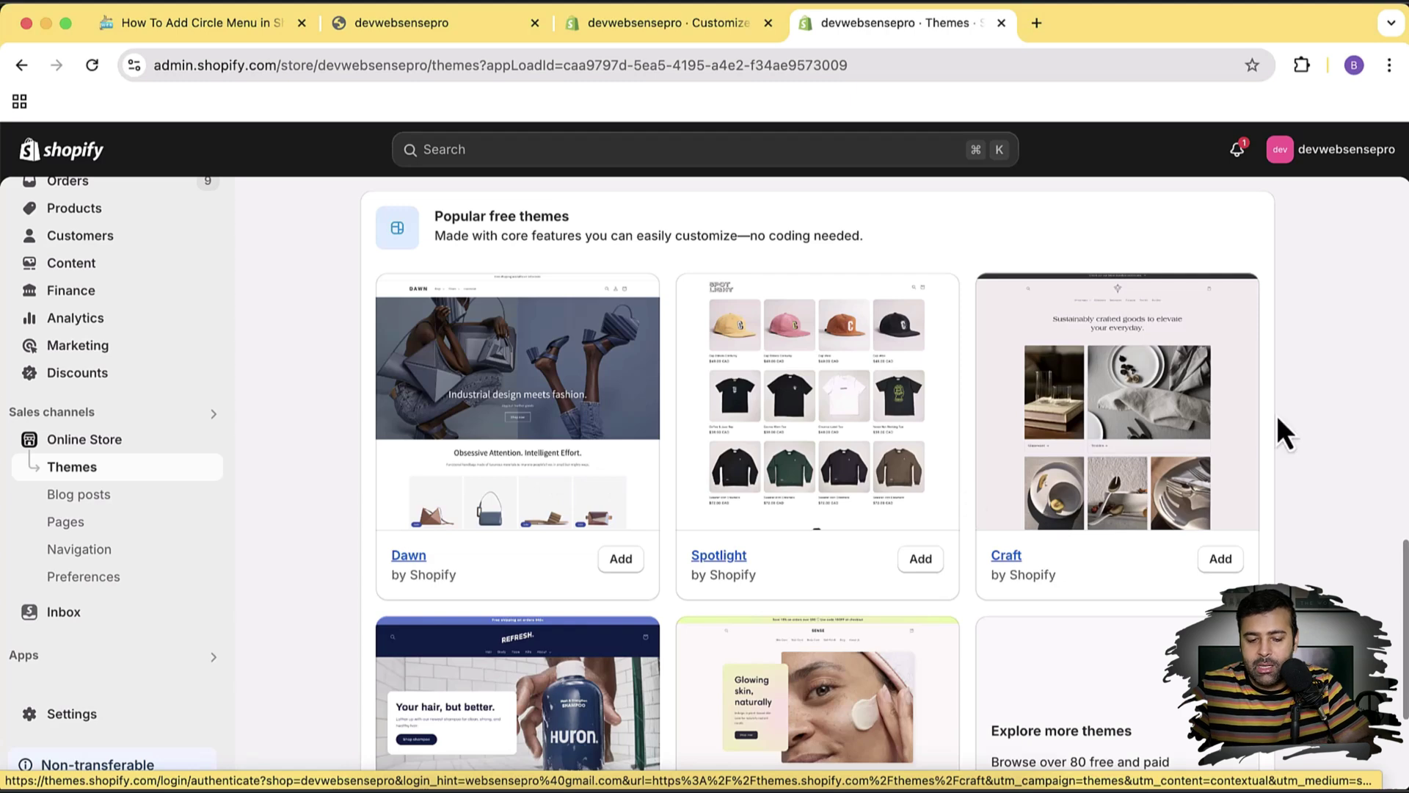
{"action": "scroll", "coordinate": [565, 400], "scroll_direction": "down", "scroll_amount": 3}
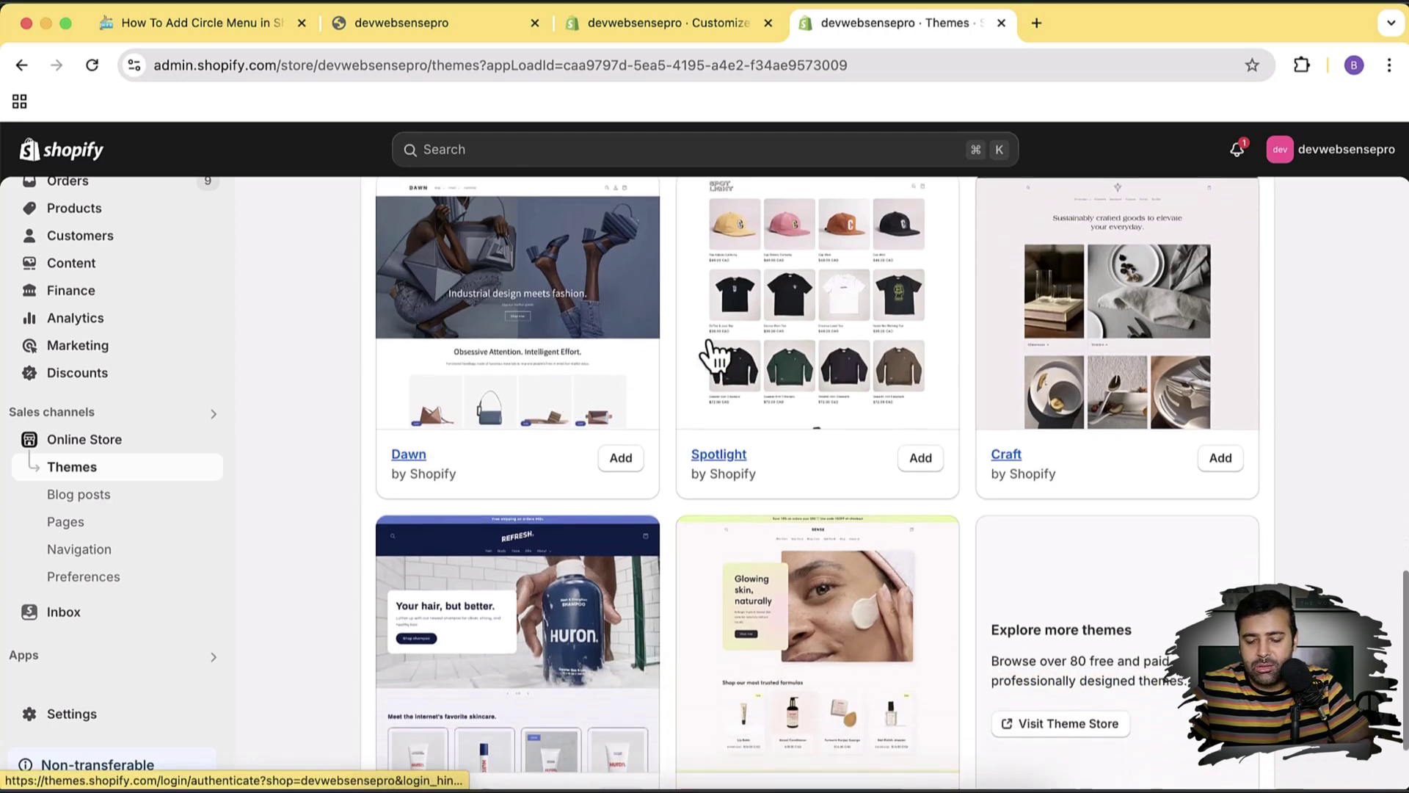
{"action": "scroll", "coordinate": [1134, 327], "scroll_direction": "down", "scroll_amount": 3}
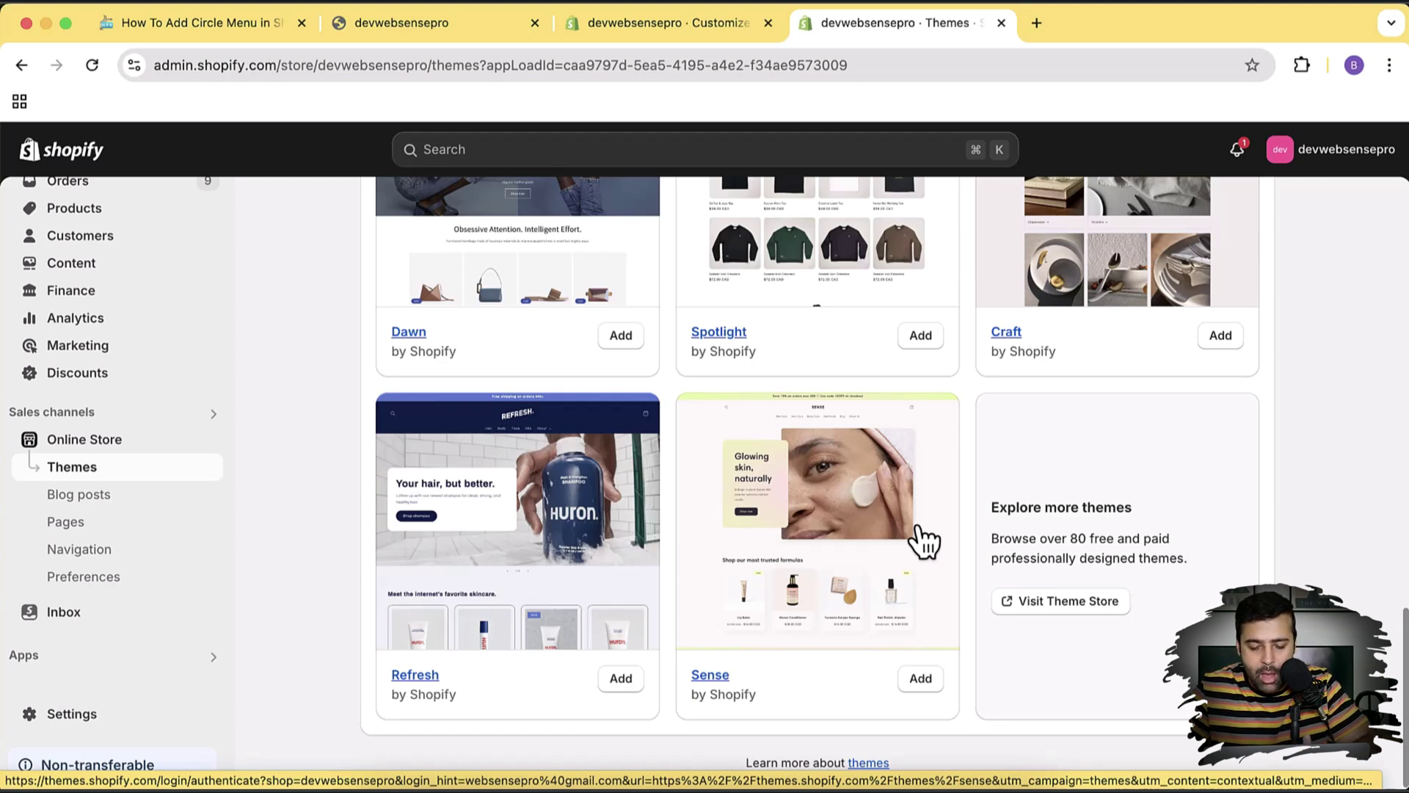
{"action": "left_click", "coordinate": [919, 681]}
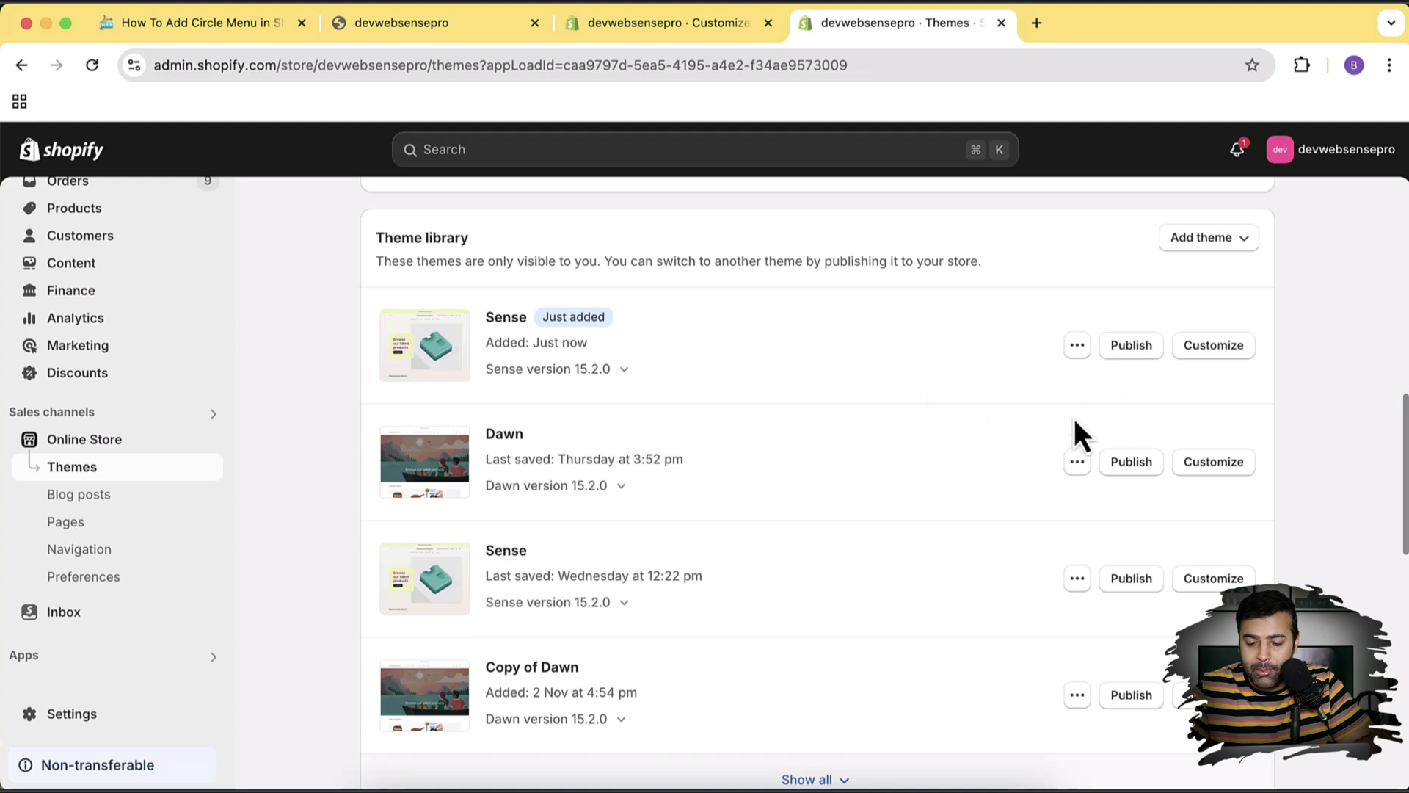
- Publish the newly added Sense theme in place of Dawn - All
{"action": "left_click", "coordinate": [1134, 350]}
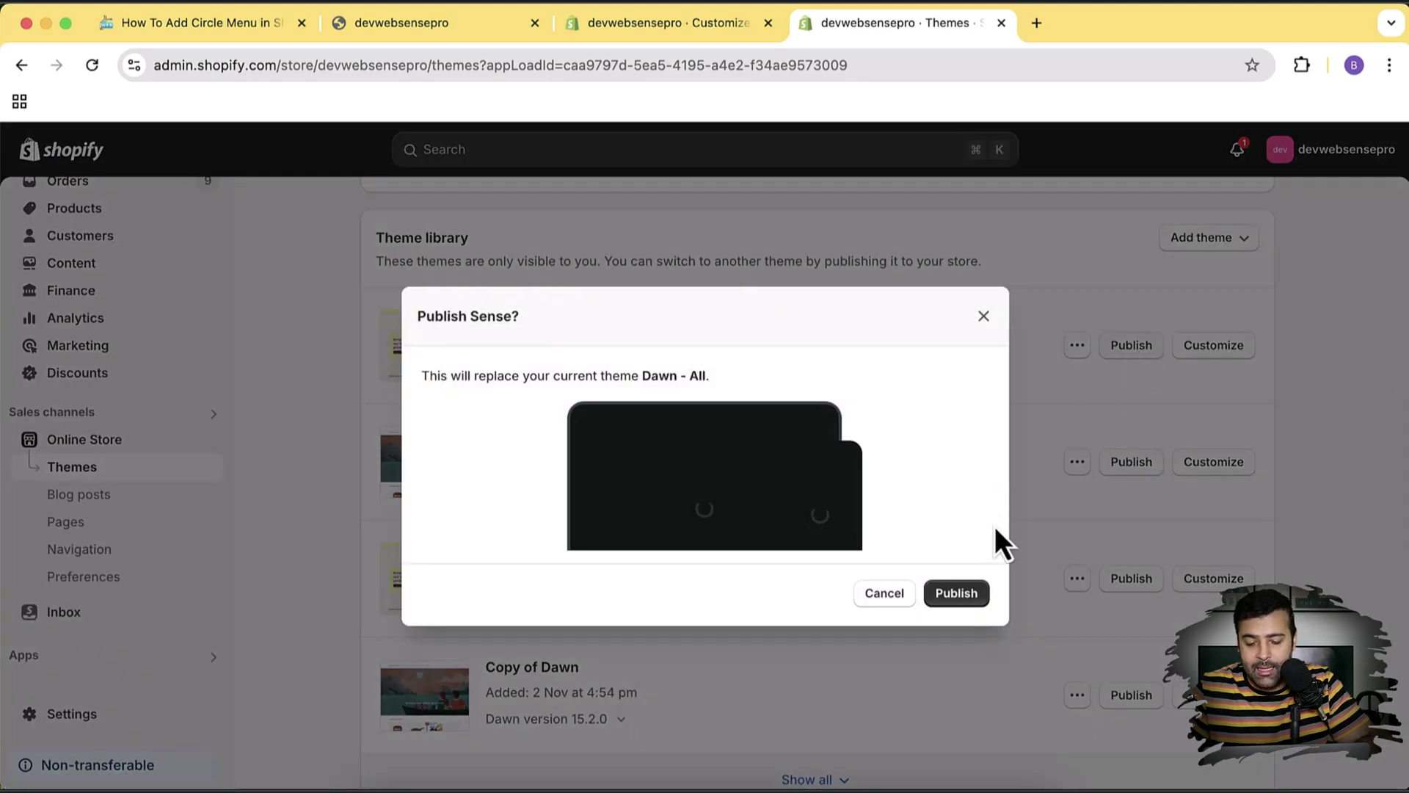
{"action": "left_click", "coordinate": [976, 596]}
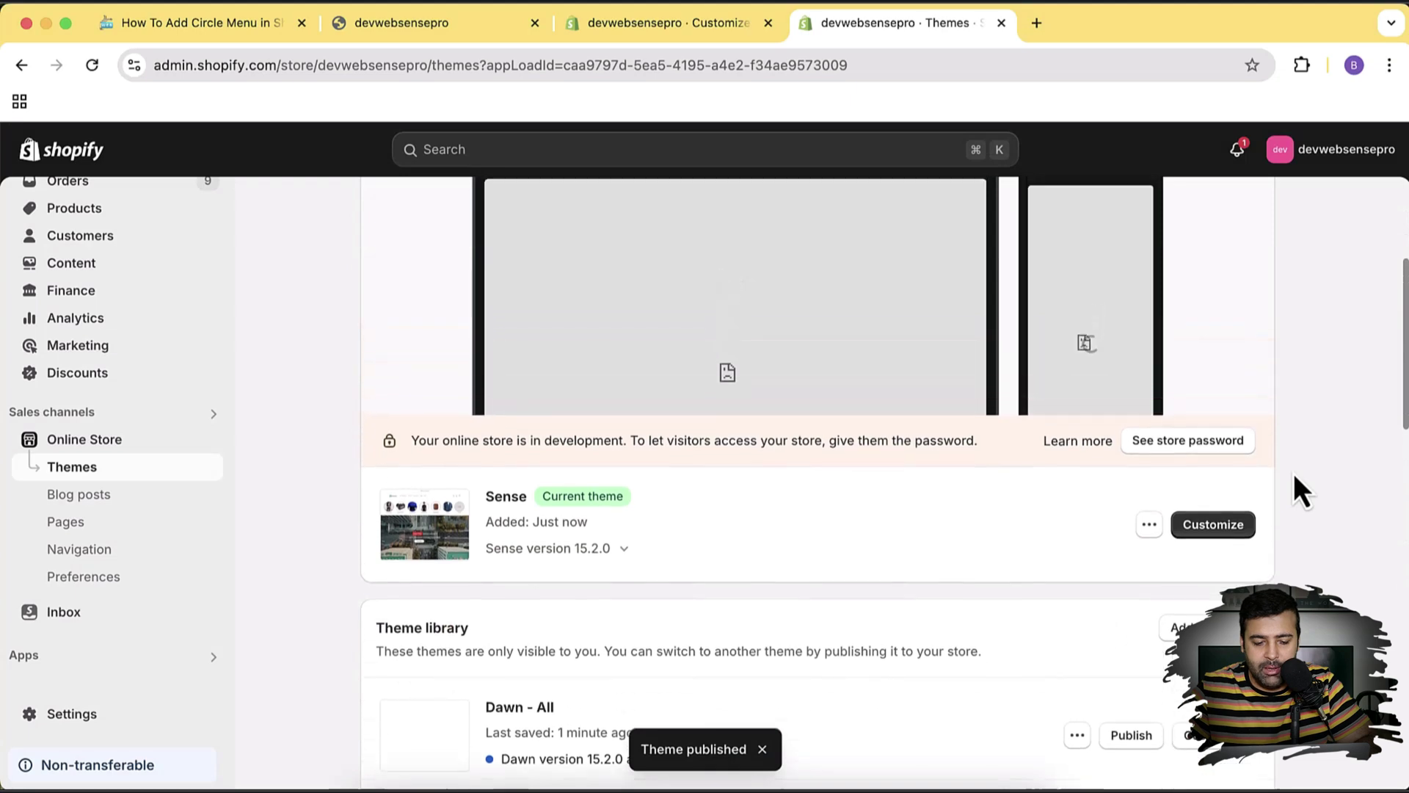
{"action": "scroll", "coordinate": [878, 536], "scroll_direction": "up", "scroll_amount": 4}
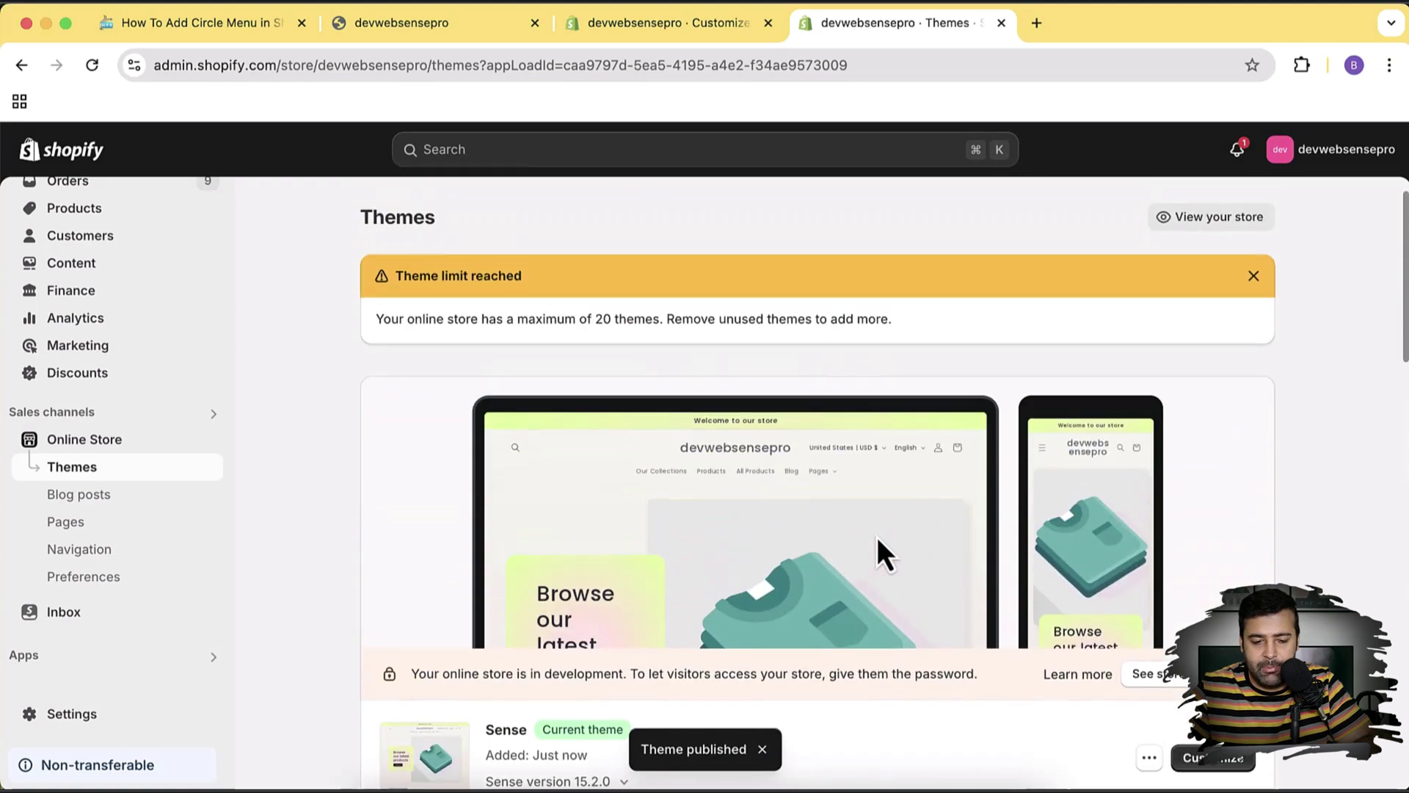
- View the published Sense theme's storefront in a new browser tab
{"action": "scroll", "coordinate": [1172, 646], "scroll_direction": "down", "scroll_amount": 4}
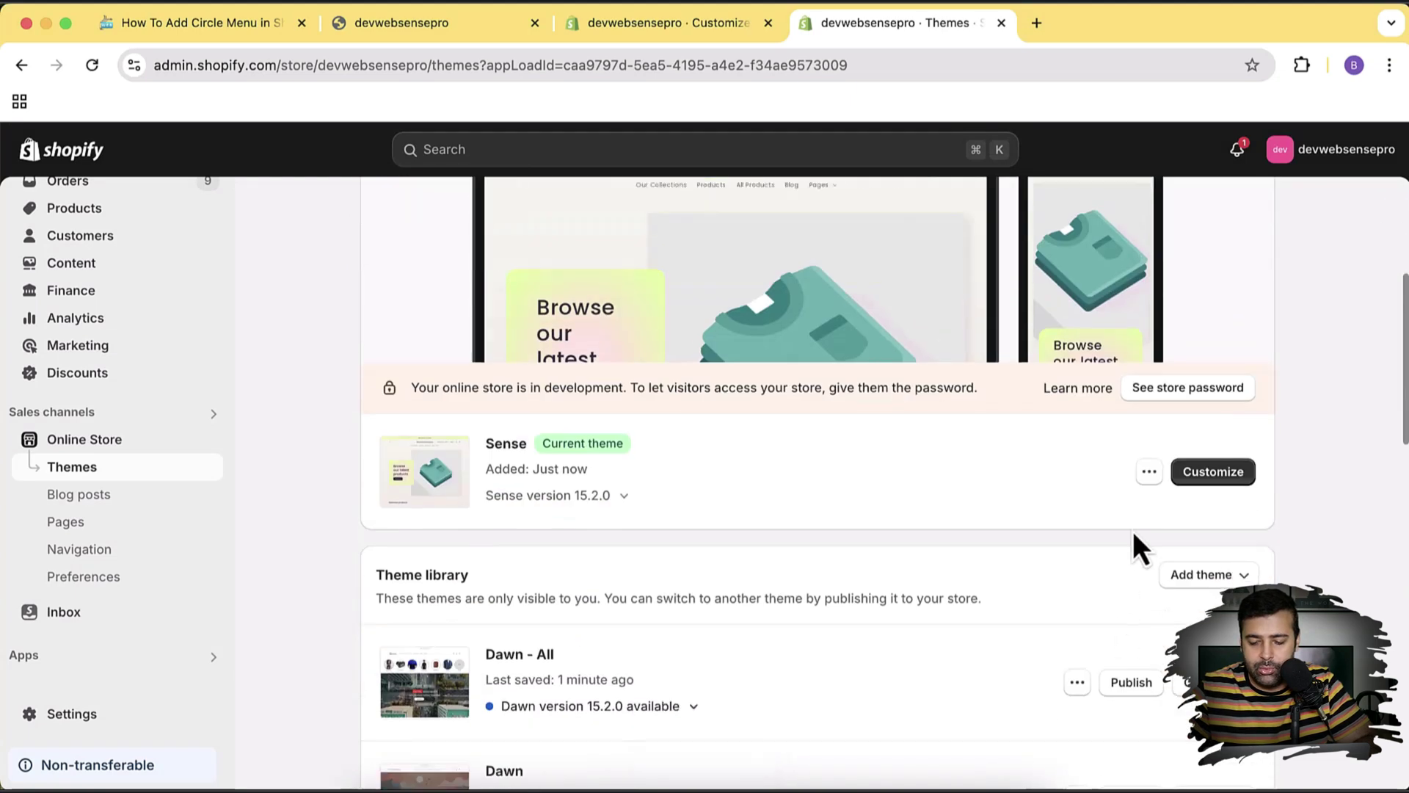
{"action": "left_click", "coordinate": [1154, 473]}
{"action": "left_click", "coordinate": [1049, 511]}
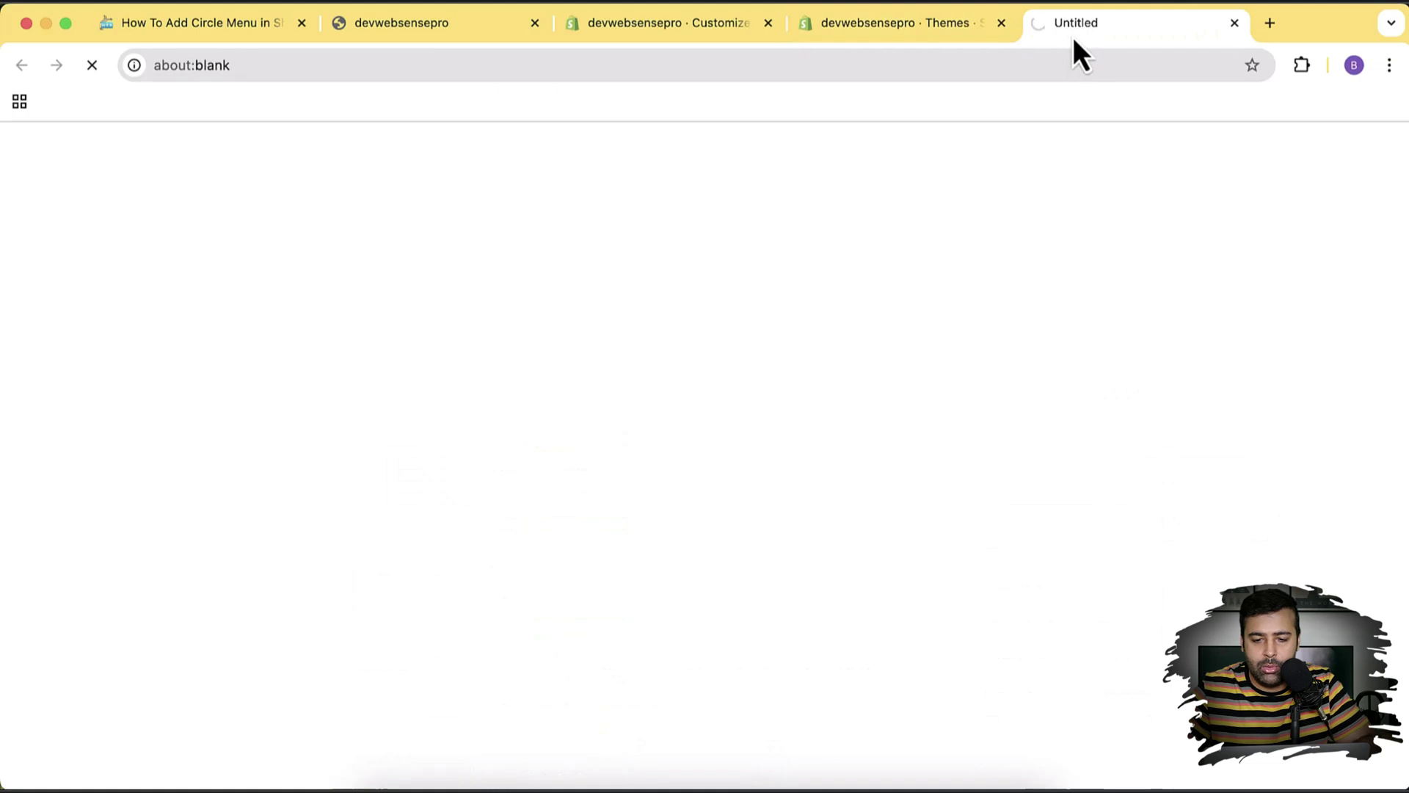
- Close the leftover theme editor and old storefront tabs, and look over the Sense storefront's home page
{"action": "left_click_drag", "start_coordinate": [1073, 37], "coordinate": [881, 31]}
{"action": "left_click", "coordinate": [766, 22]}
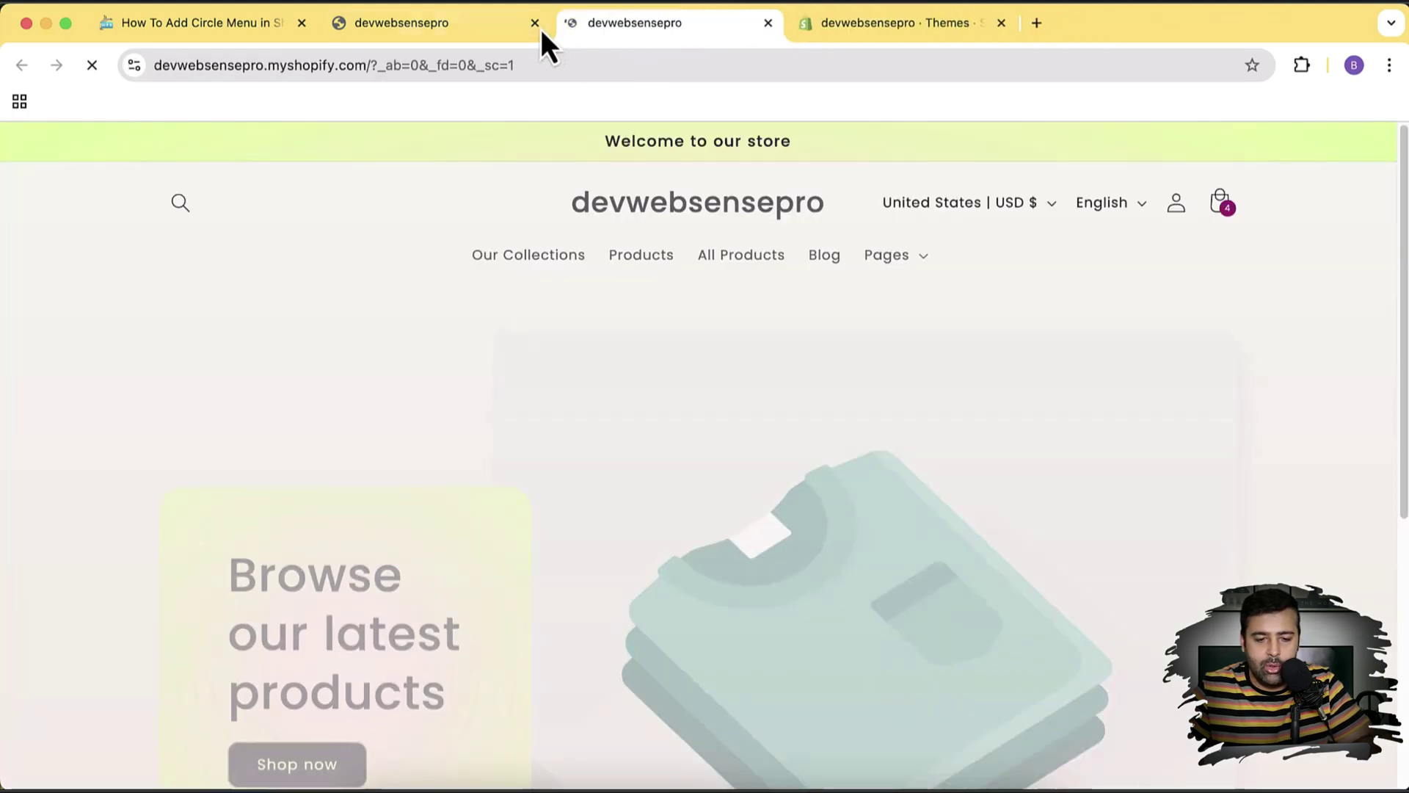
{"action": "left_click", "coordinate": [536, 24]}
{"action": "scroll", "coordinate": [1164, 383], "scroll_direction": "down", "scroll_amount": 10}
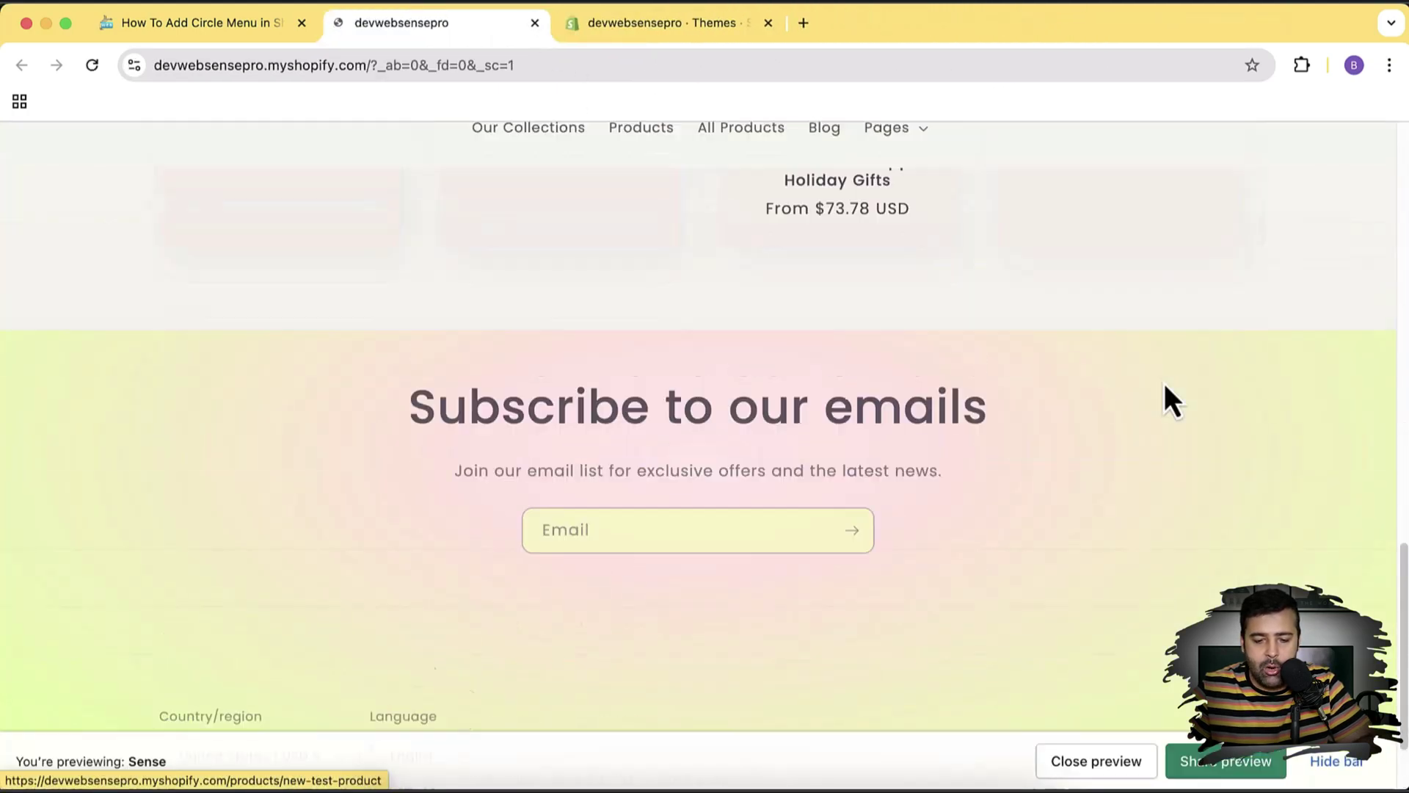
{"action": "scroll", "coordinate": [1163, 383], "scroll_direction": "up", "scroll_amount": 10}
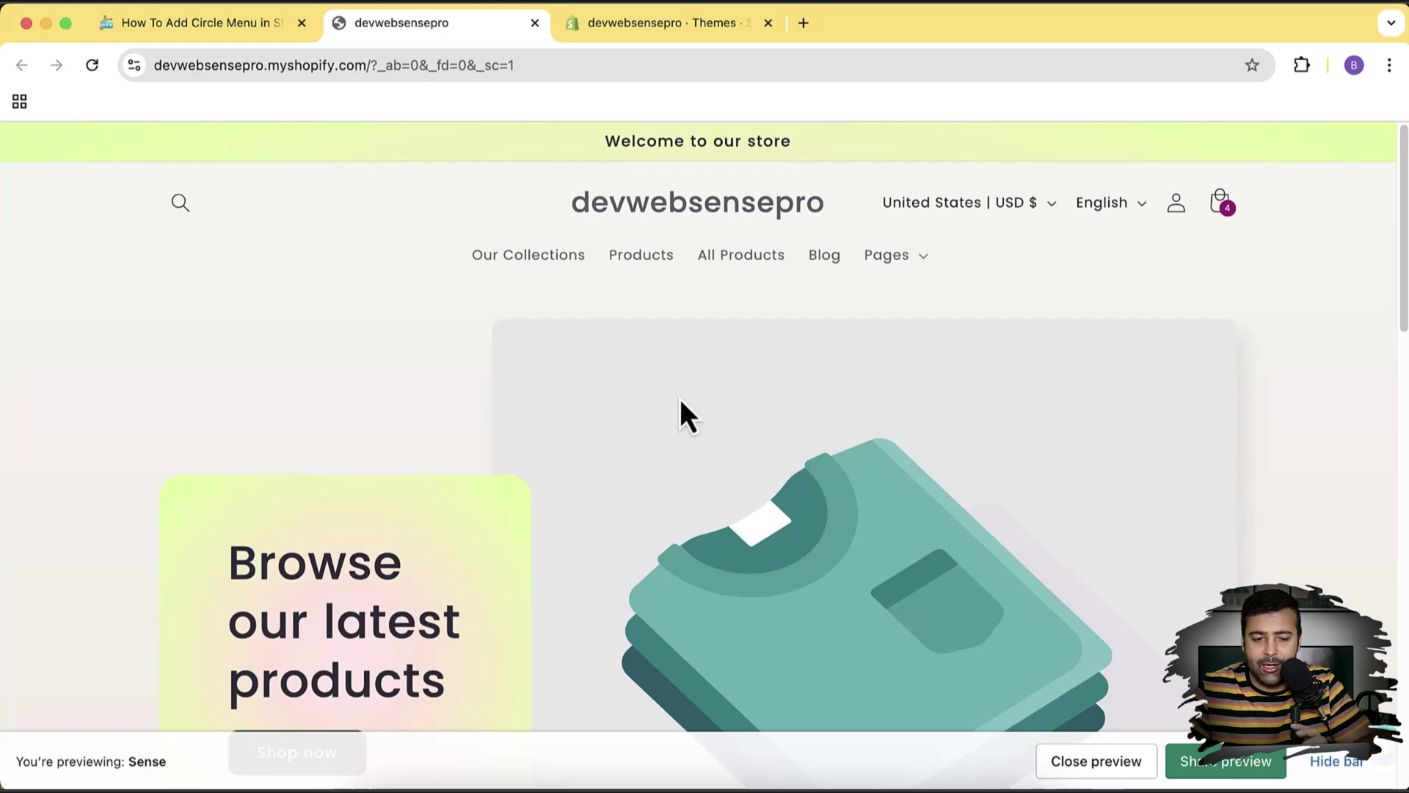
- Return to the store's themes and open the code of the current Sense theme for editing
{"action": "left_click", "coordinate": [637, 43]}
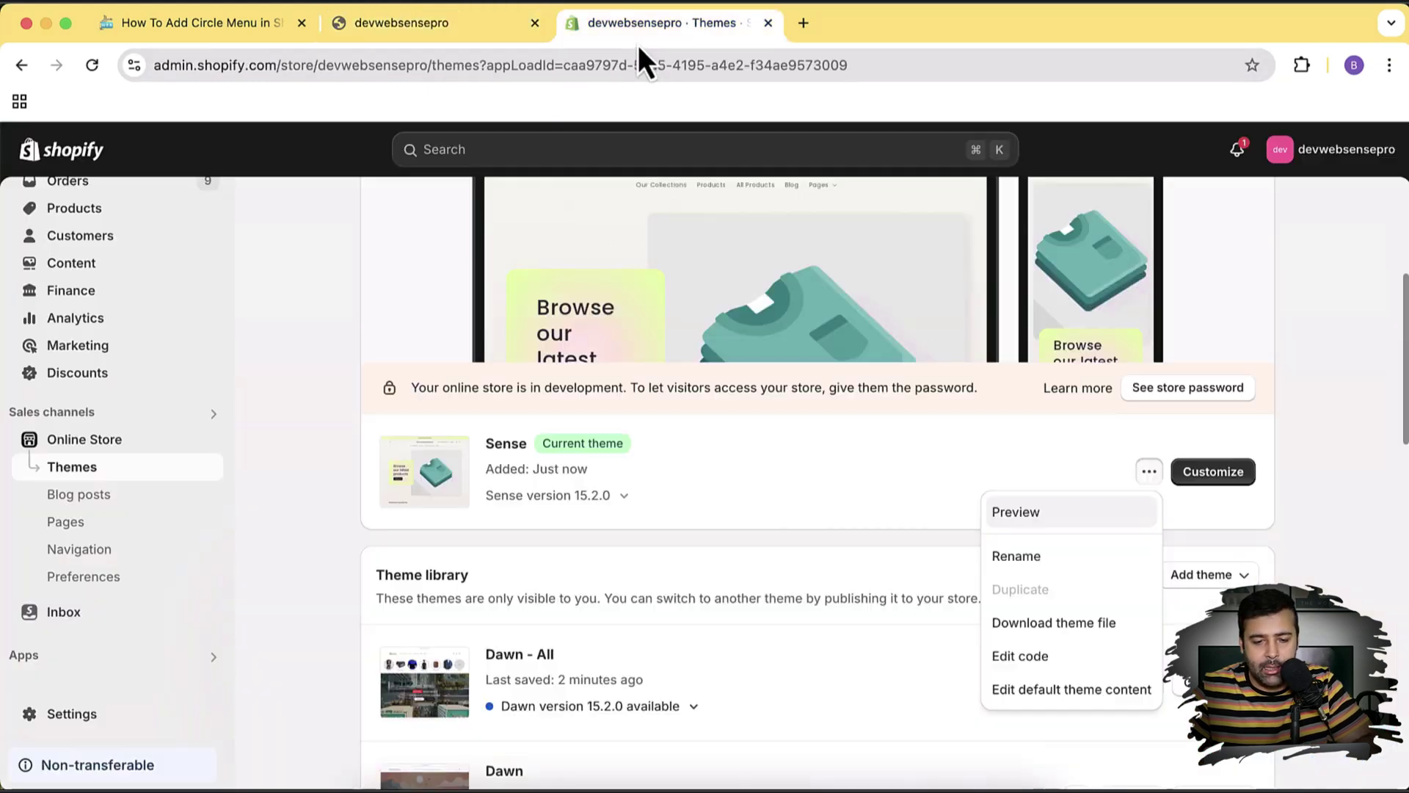
{"action": "left_click", "coordinate": [1385, 384]}
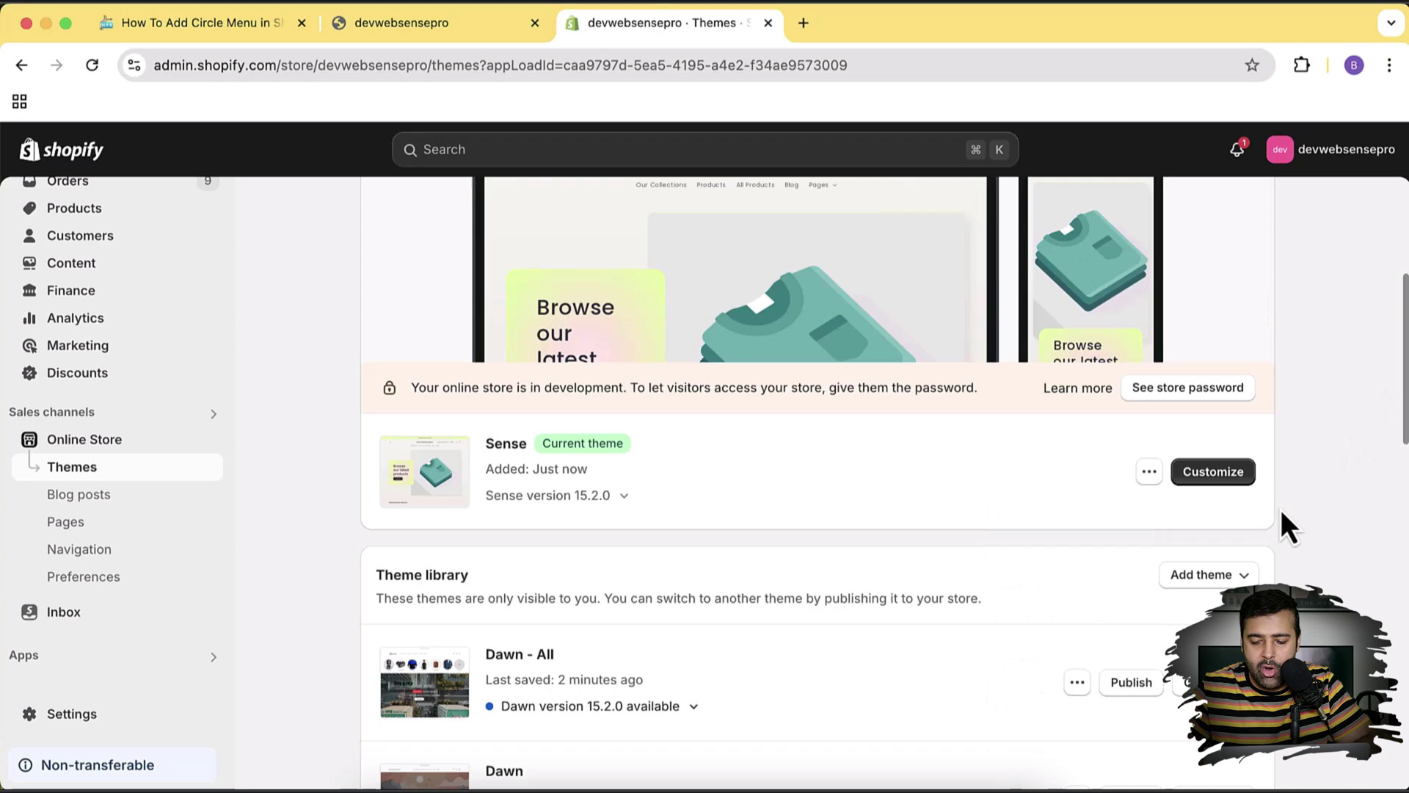
{"action": "left_click", "coordinate": [1144, 476]}
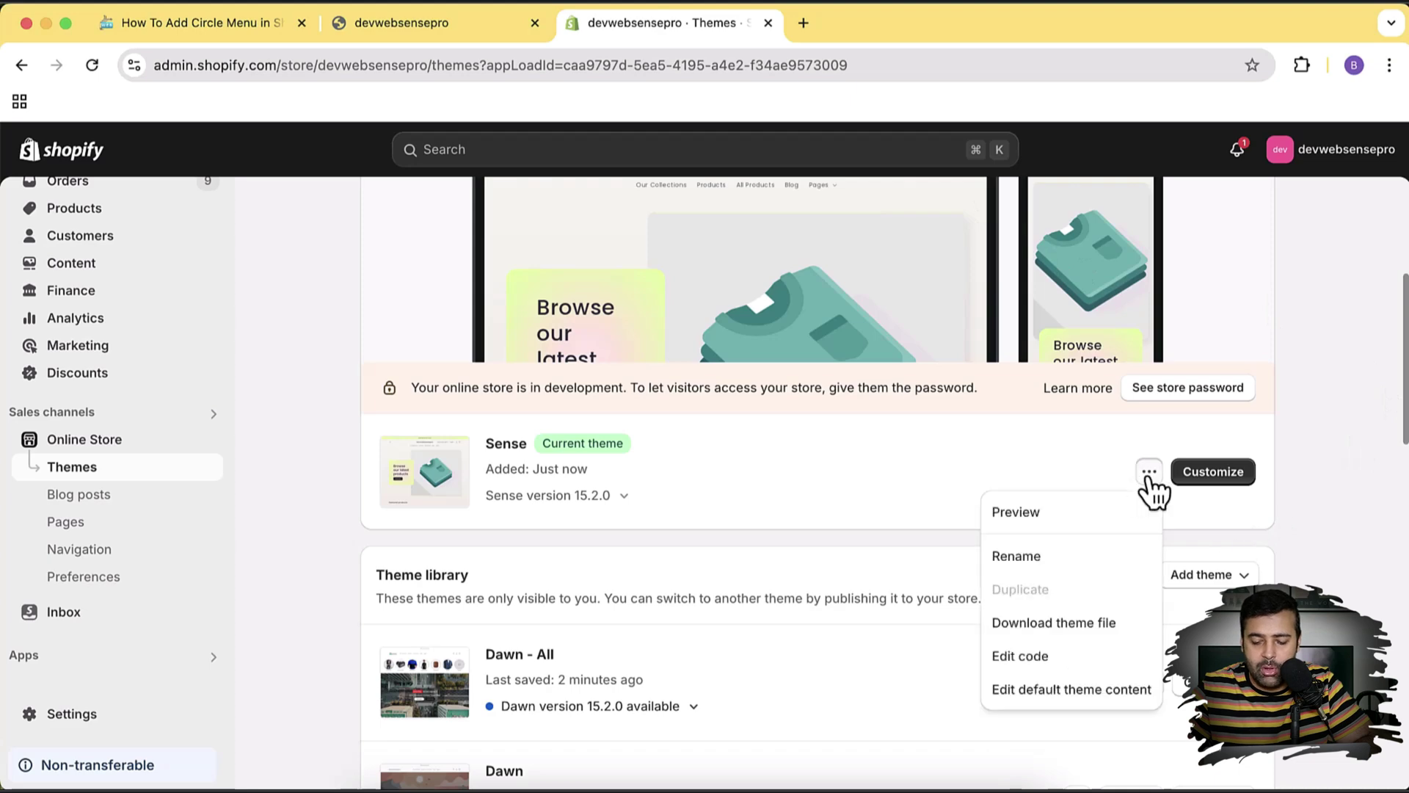
{"action": "left_click", "coordinate": [1079, 649]}
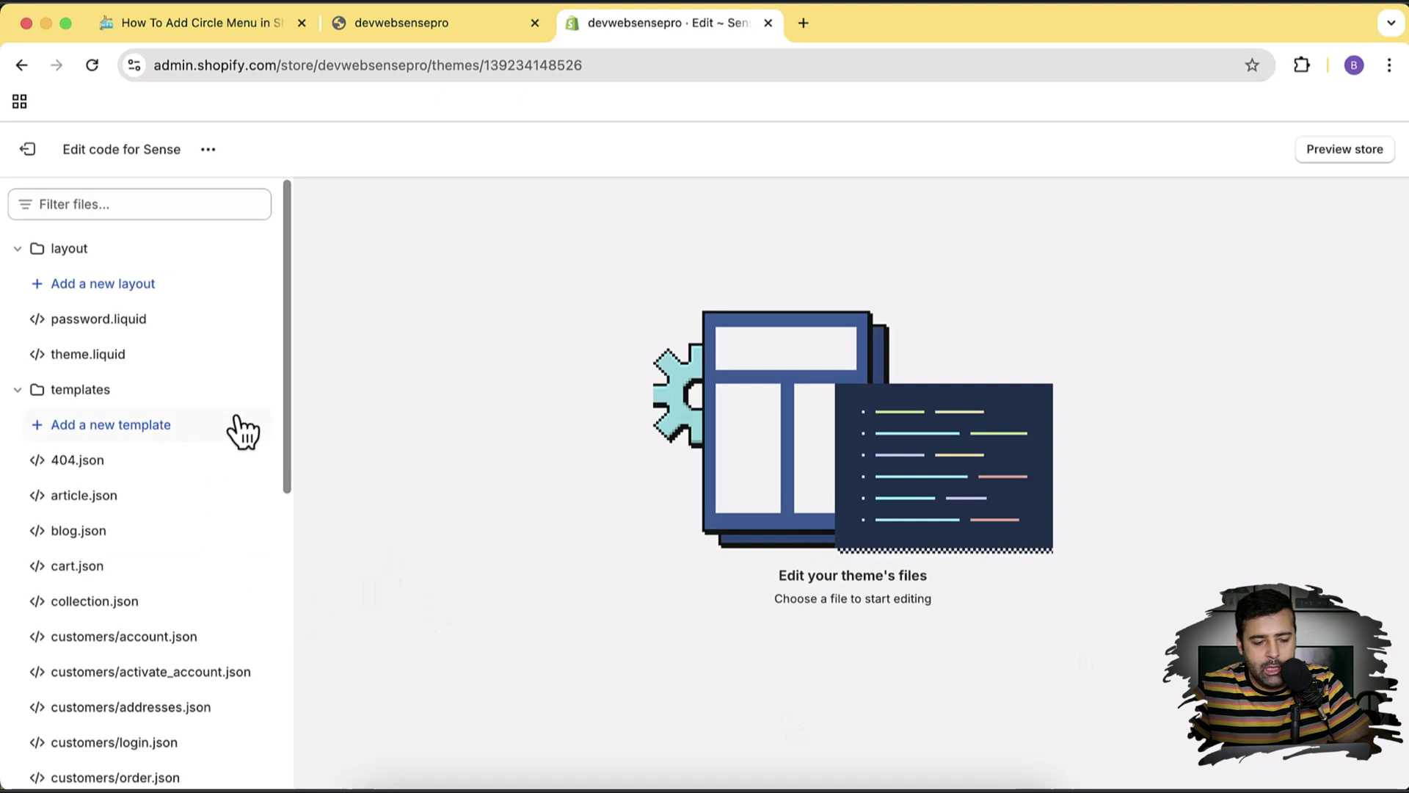
- Add a new liquid file named circle-menu to the theme's sections folder
{"action": "scroll", "coordinate": [238, 409], "scroll_direction": "down", "scroll_amount": 8}
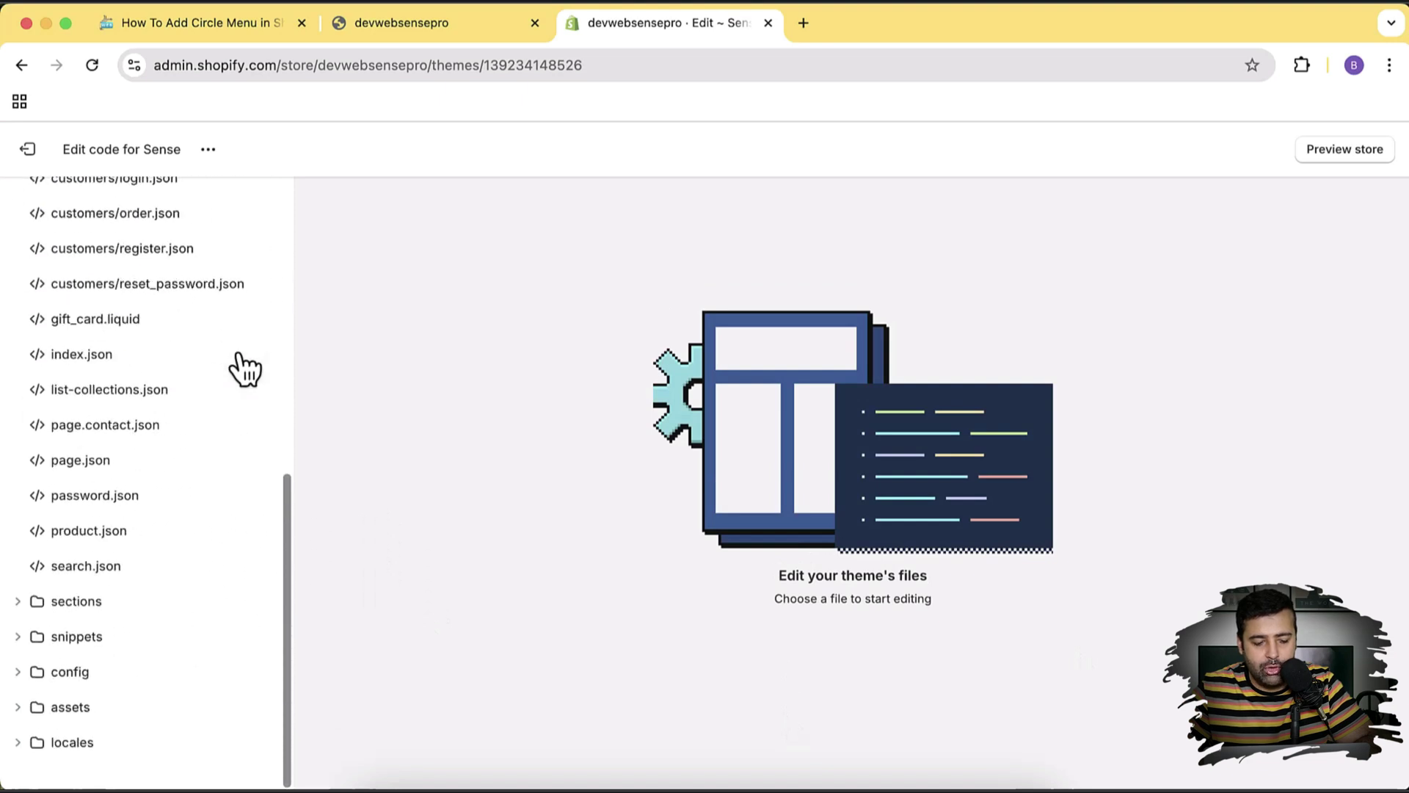
{"action": "left_click", "coordinate": [22, 601]}
{"action": "scroll", "coordinate": [242, 513], "scroll_direction": "down", "scroll_amount": 5}
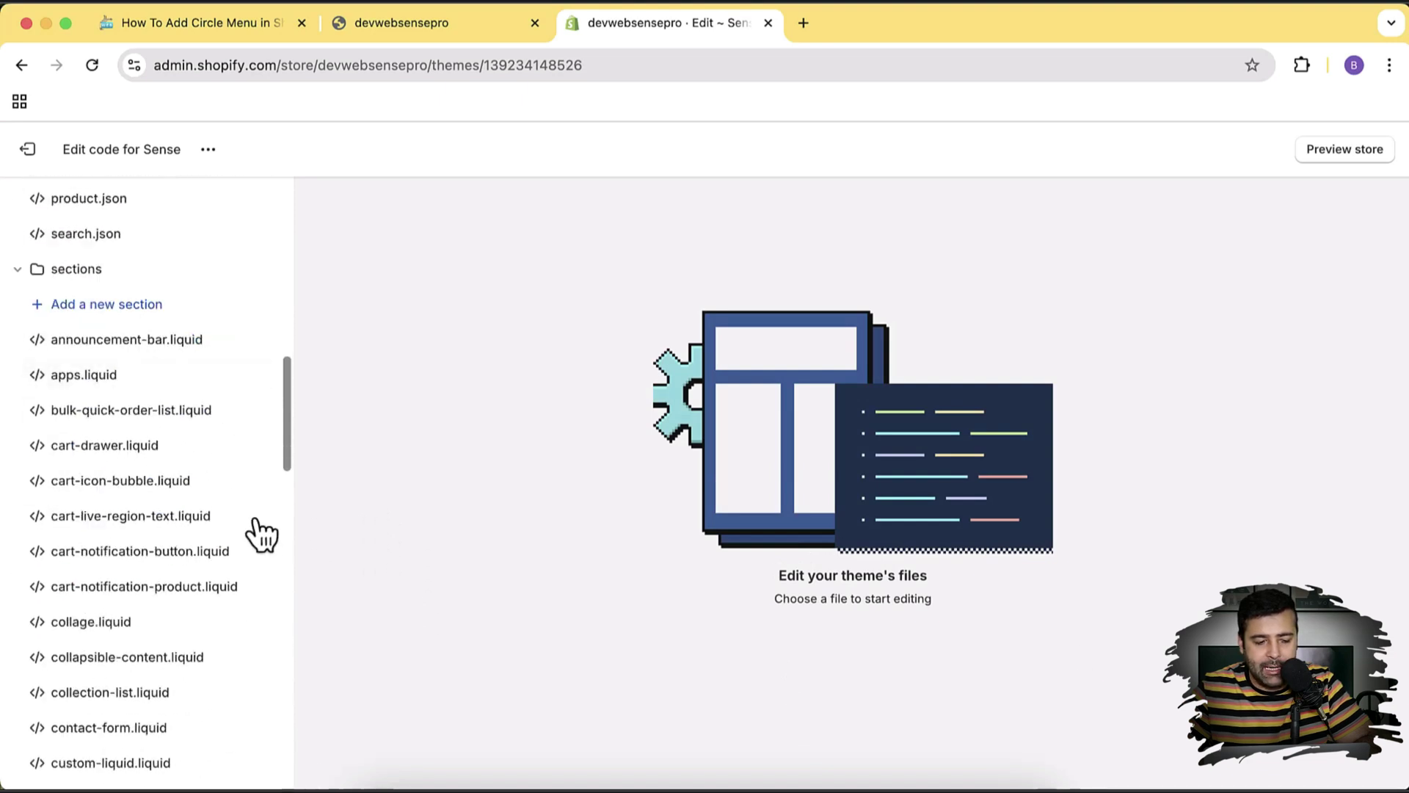
{"action": "left_click", "coordinate": [147, 304]}
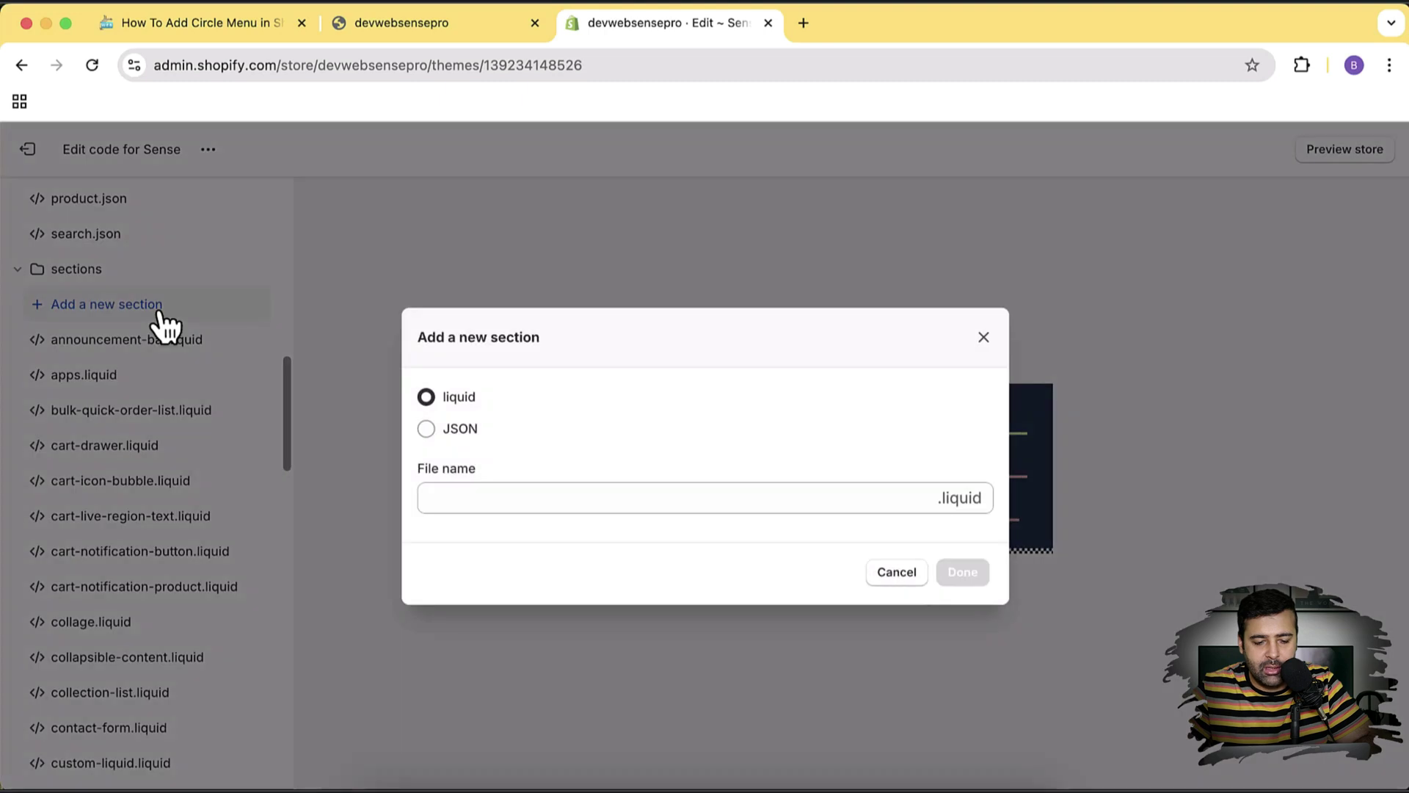
{"action": "left_click", "coordinate": [509, 497]}
{"action": "type", "text": "cire"}
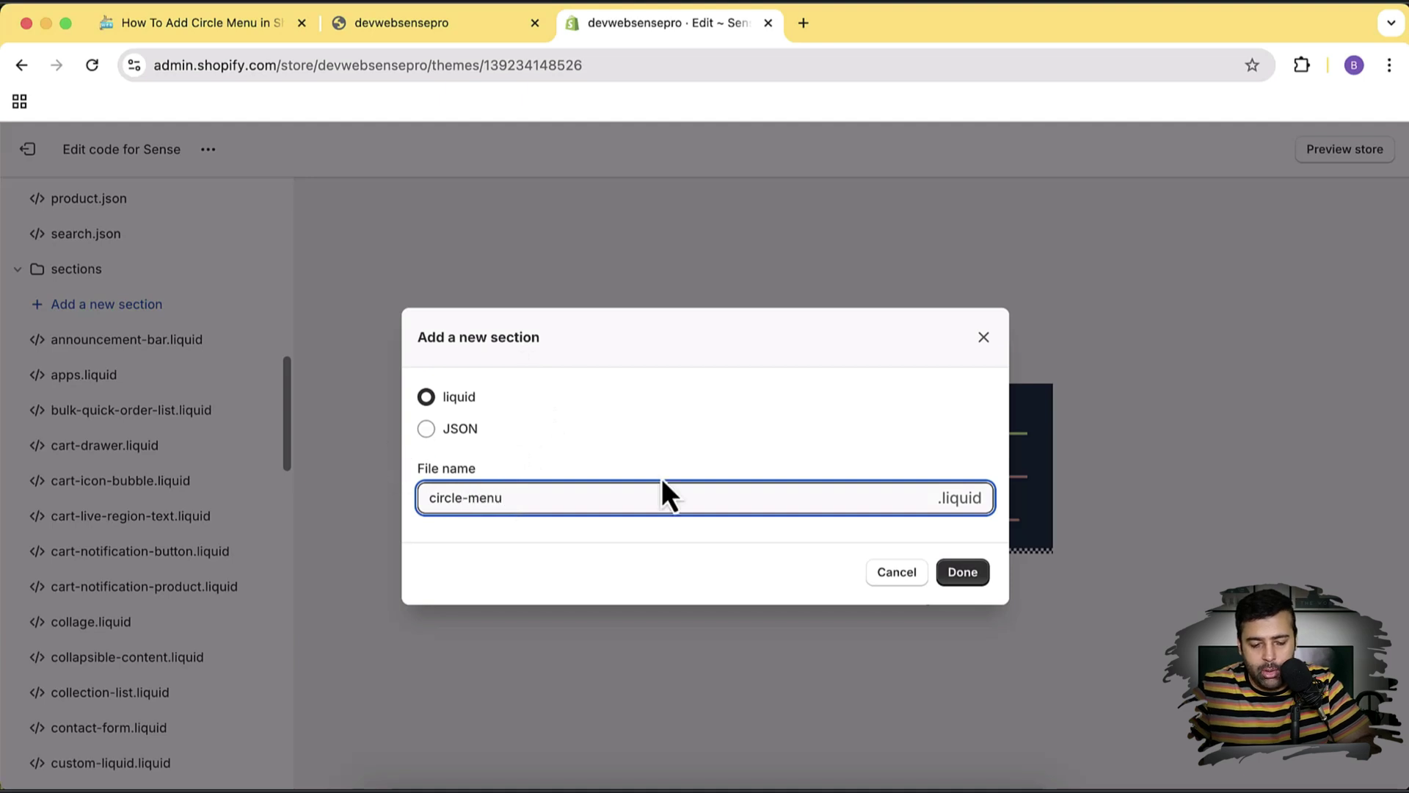
{"action": "left_click", "coordinate": [964, 572]}
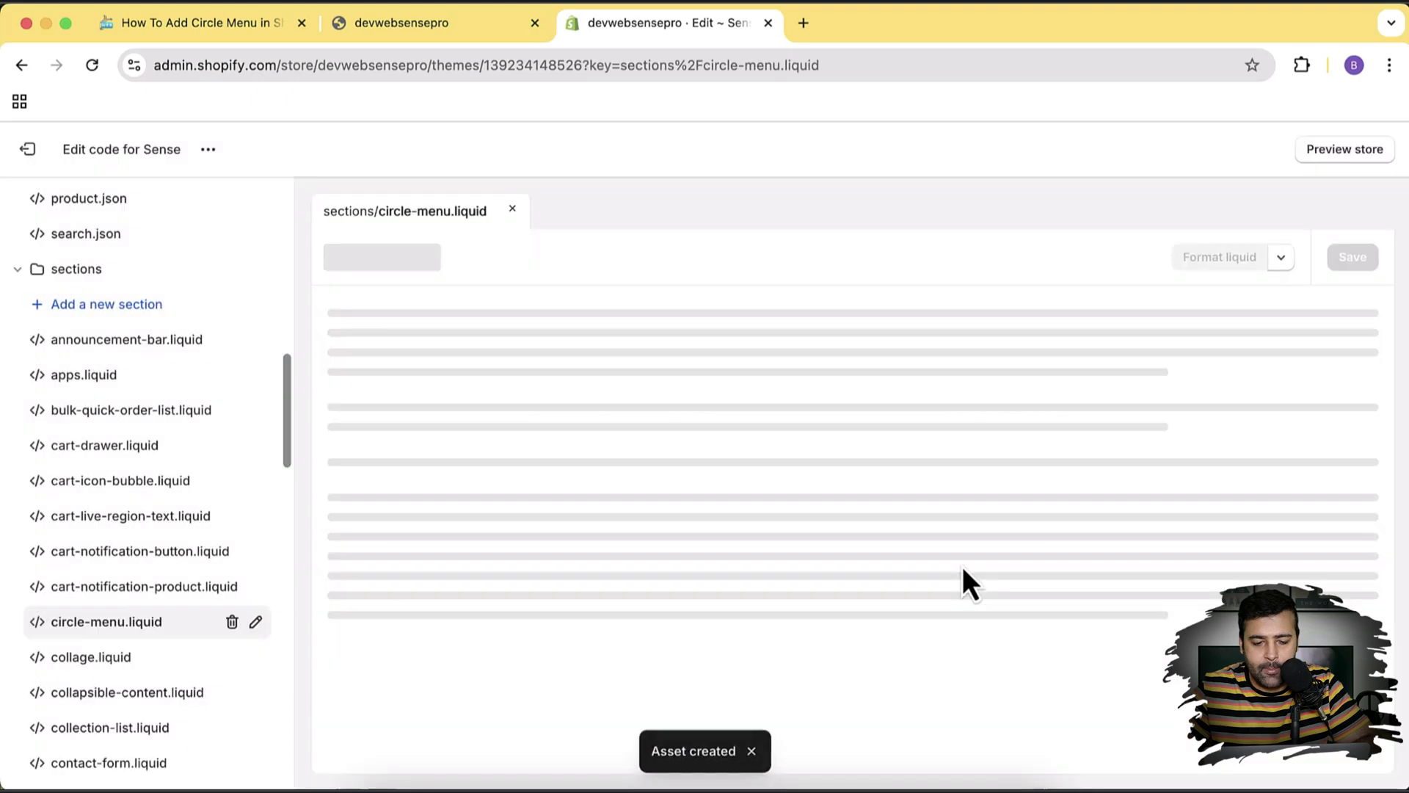
- Replace the default code in circle-menu.liquid with the circle menu code copied from the blog article, and save the file
{"action": "left_click", "coordinate": [721, 476]}
{"action": "key", "text": "super+a"}
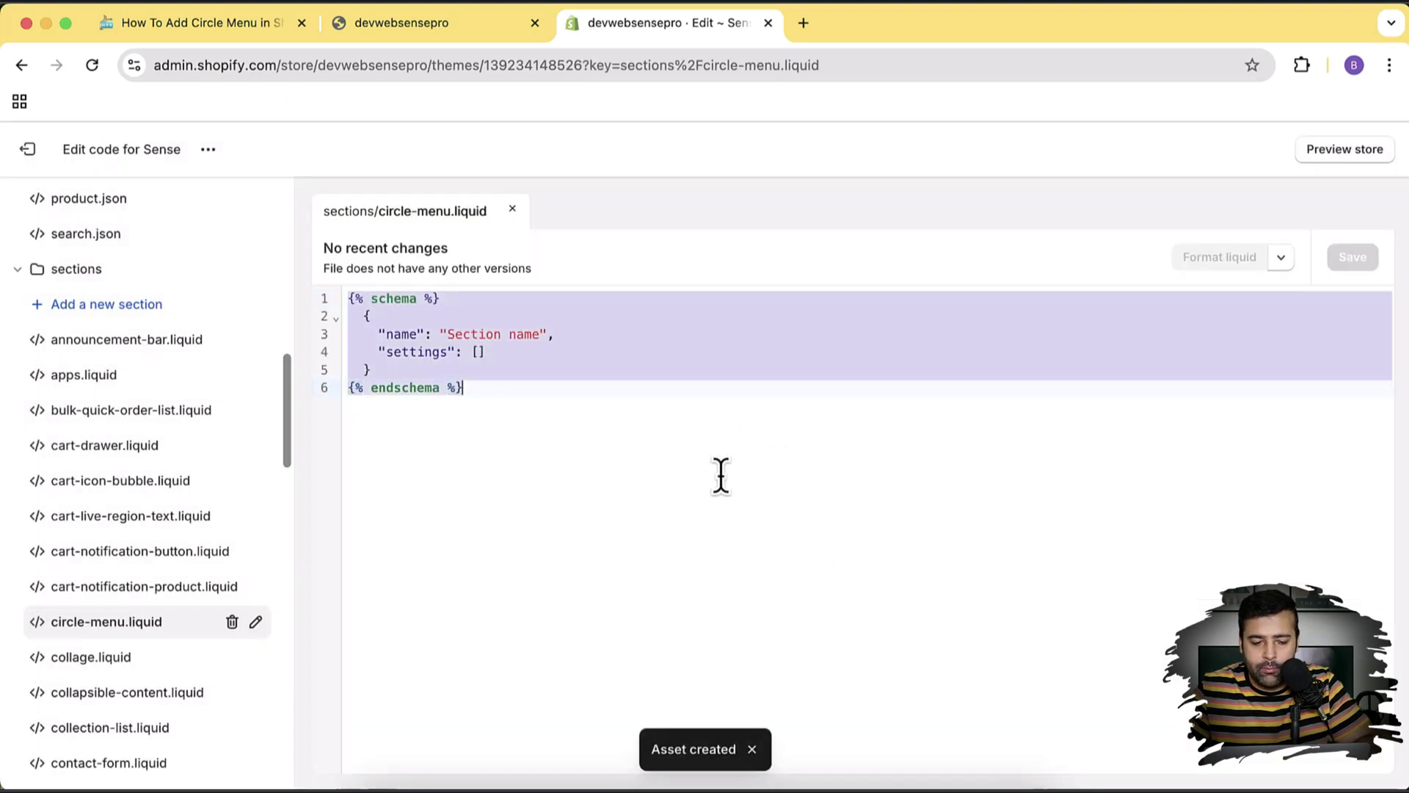
{"action": "key", "text": "BackSpace"}
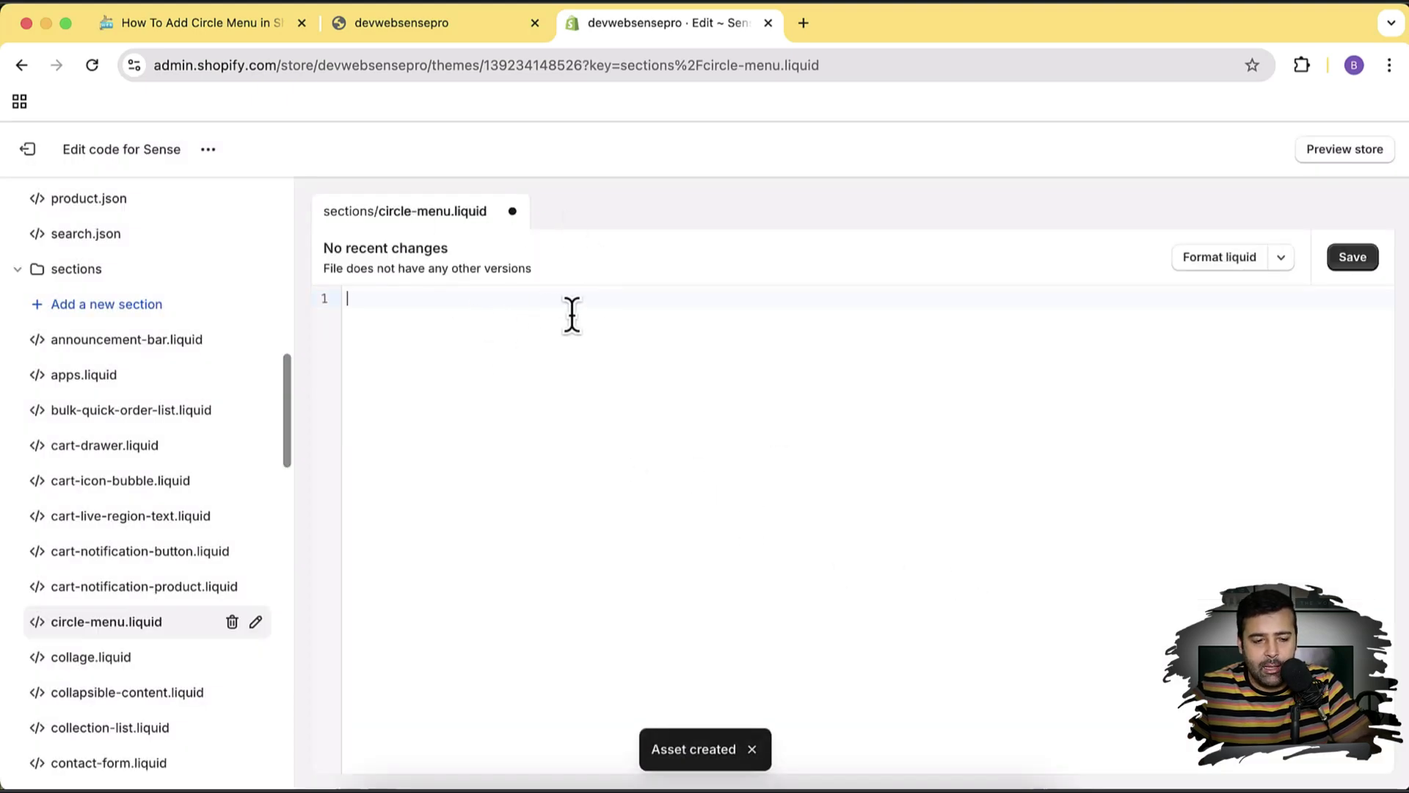
{"action": "left_click", "coordinate": [248, 38]}
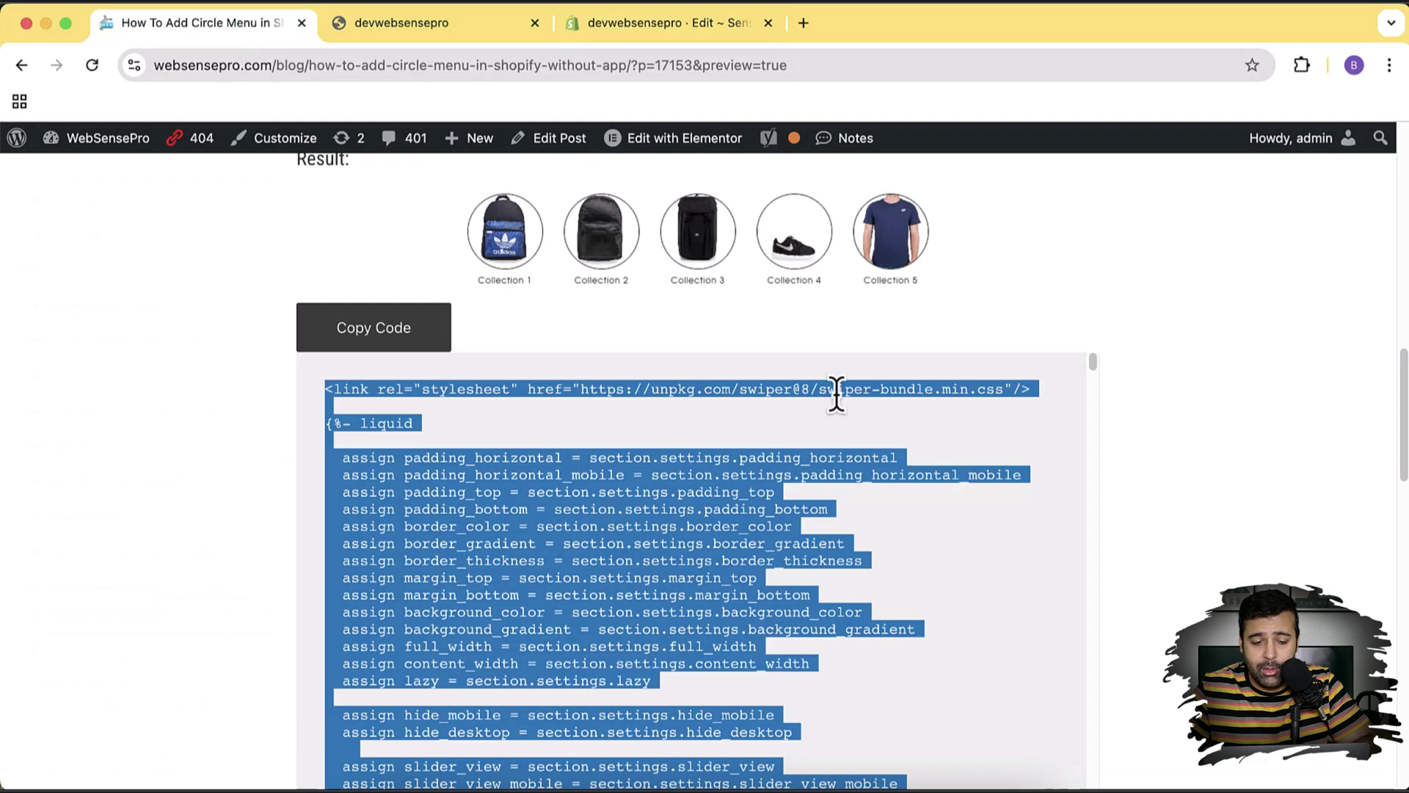
{"action": "left_click", "coordinate": [1201, 372]}
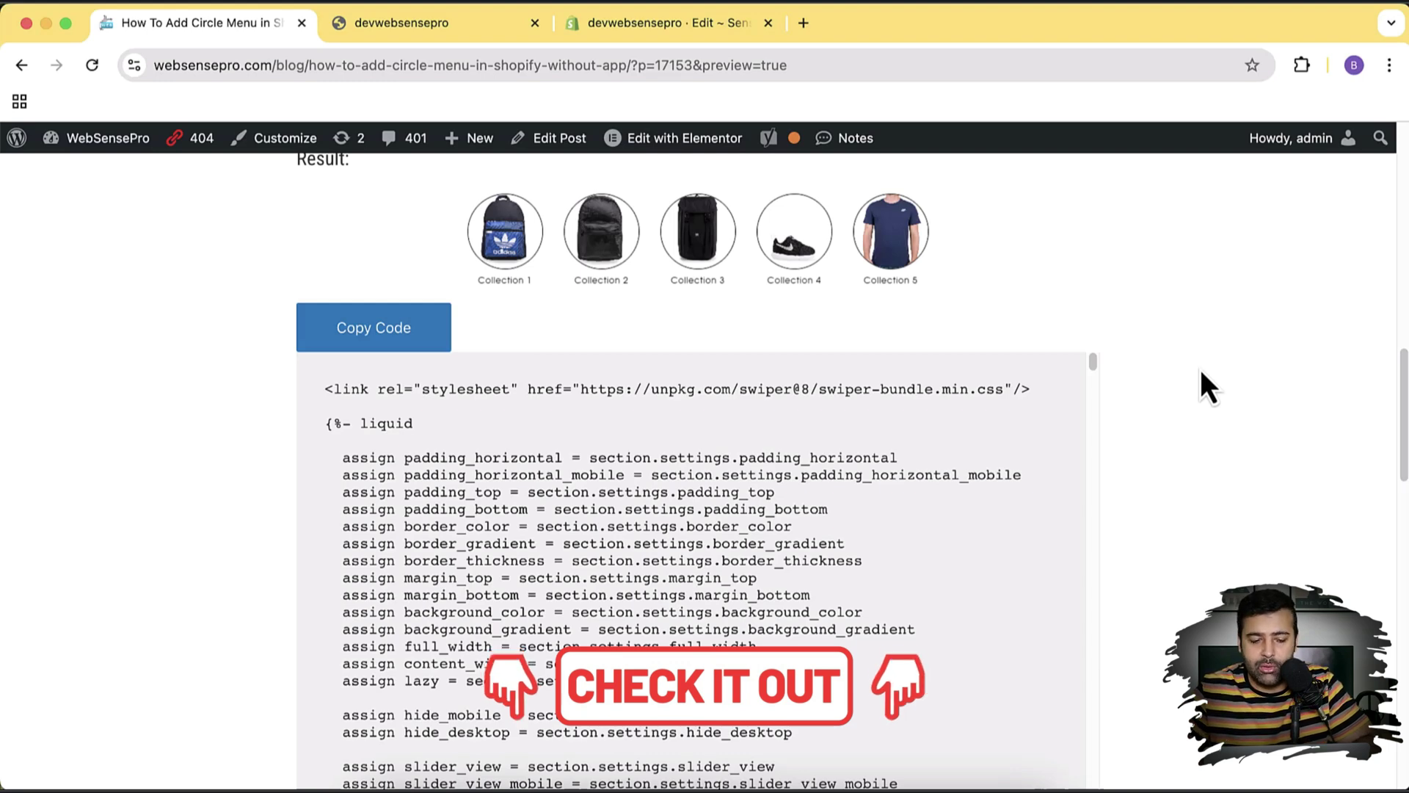
{"action": "left_click", "coordinate": [402, 341]}
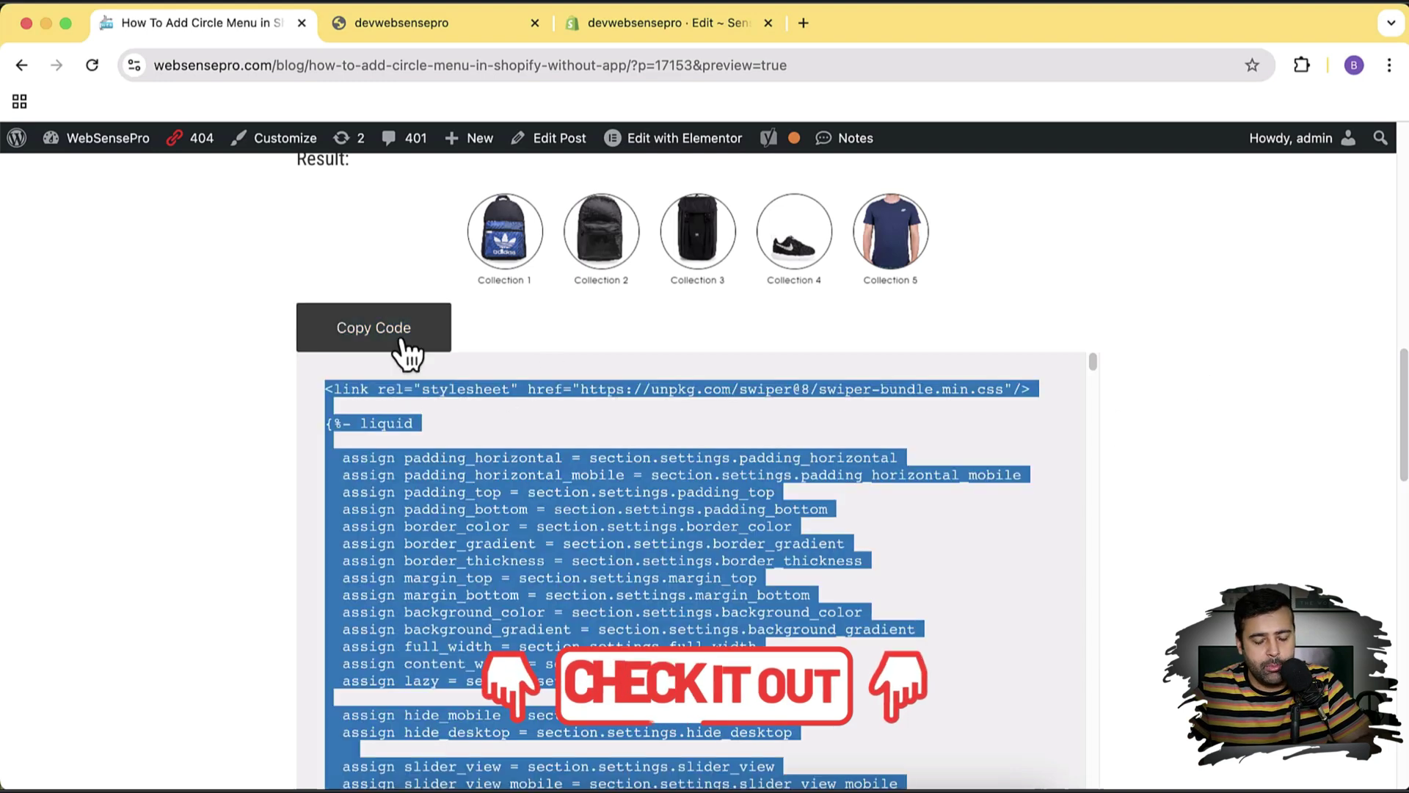
{"action": "left_click", "coordinate": [631, 24]}
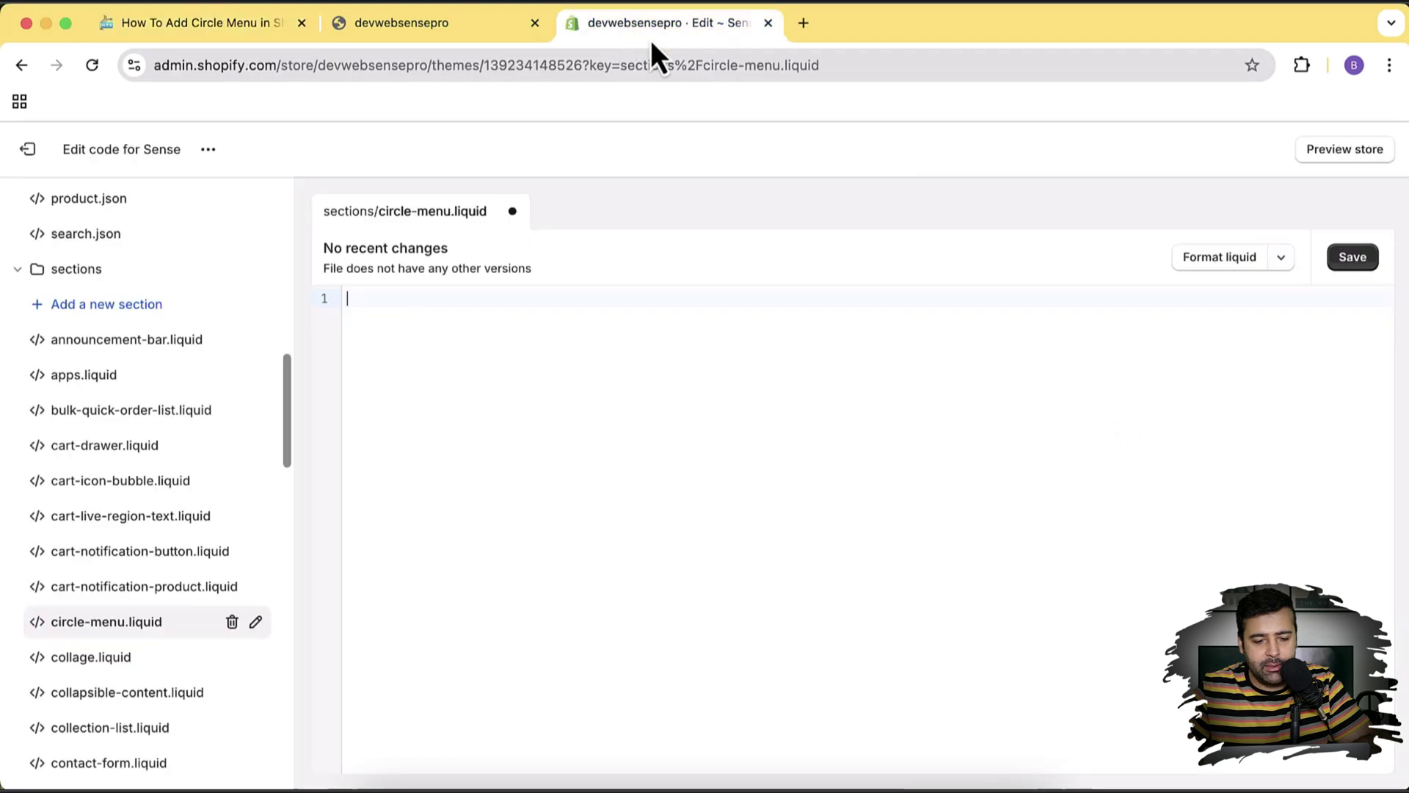
{"action": "key", "text": "super+v"}
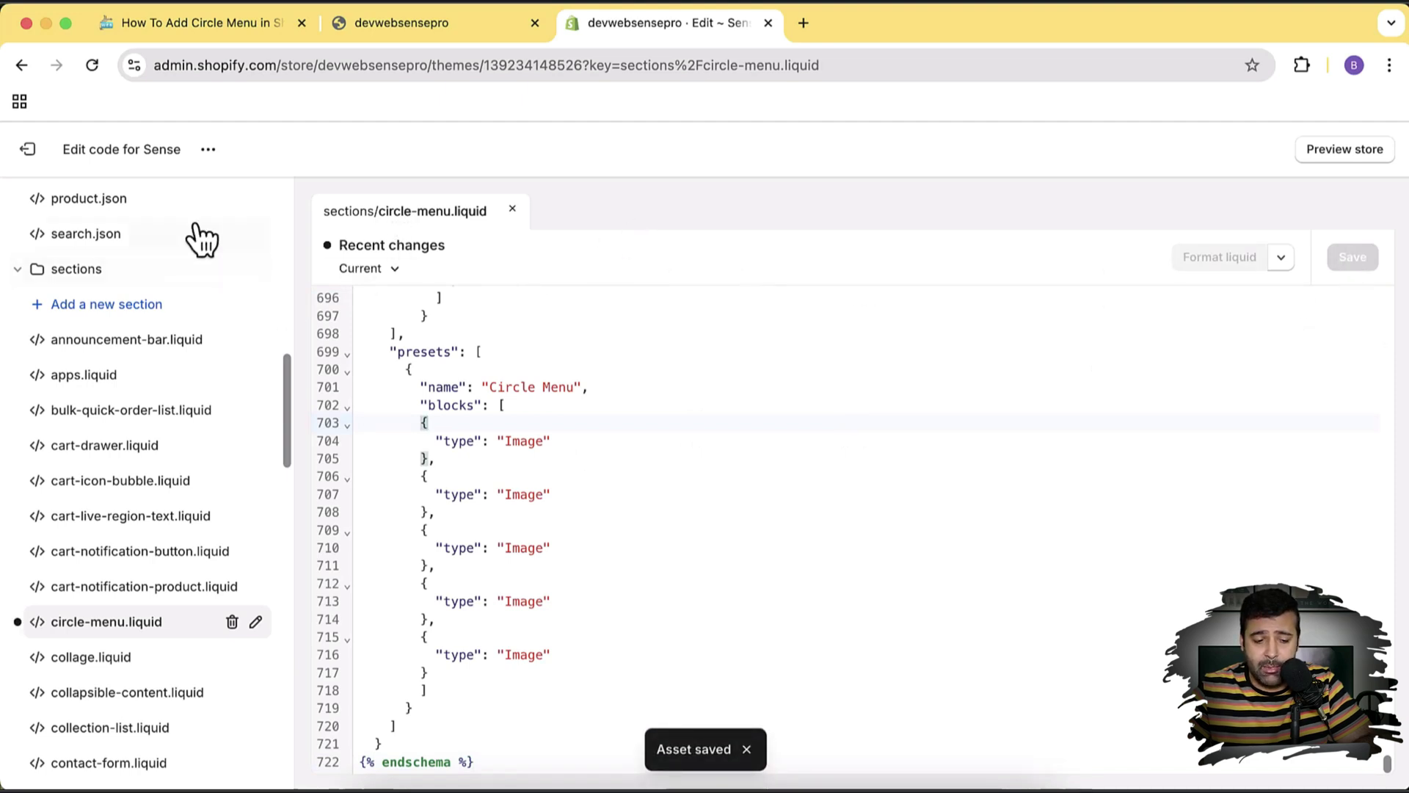
- Open the Sense theme in the theme customizer and look over its home page preview
{"action": "left_click", "coordinate": [208, 151]}
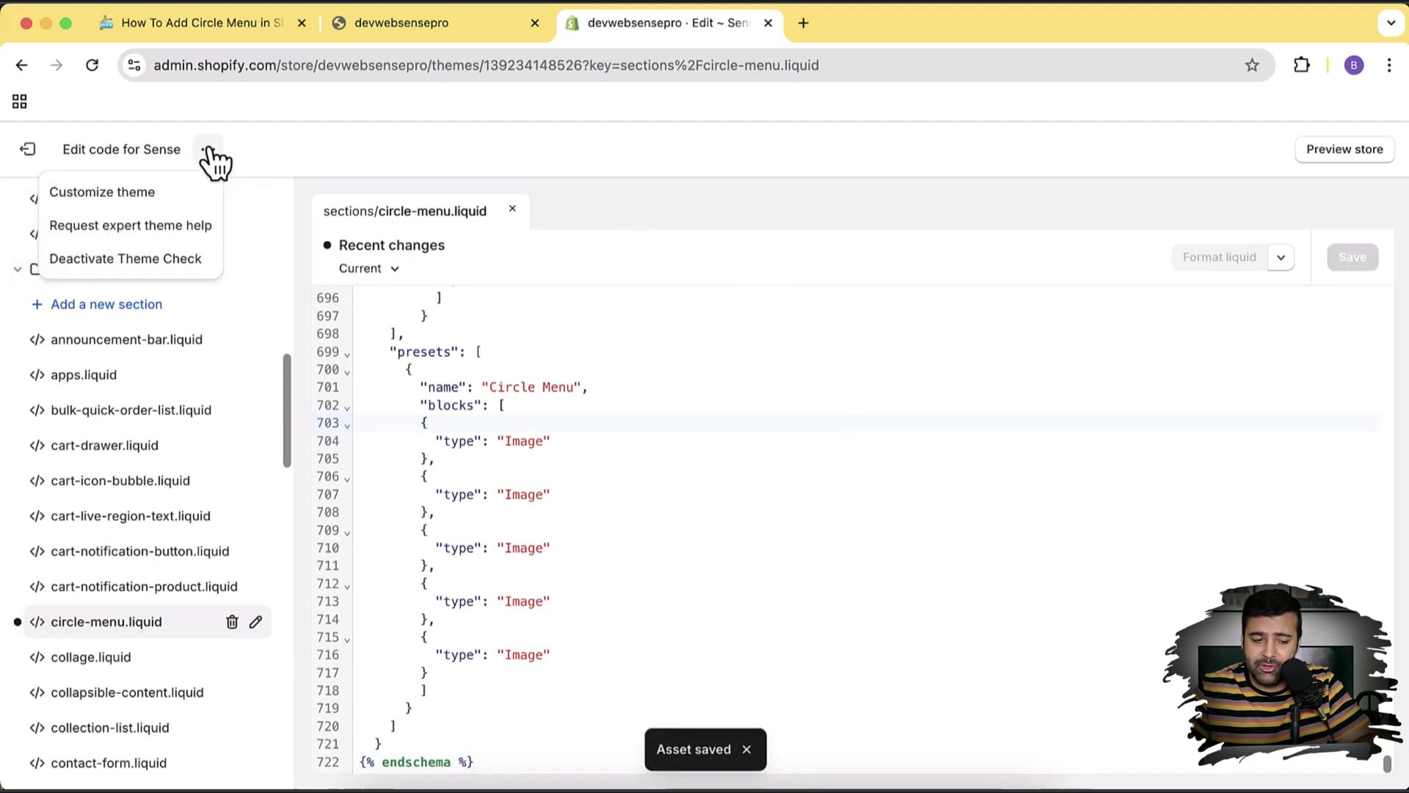
{"action": "left_click", "coordinate": [171, 192]}
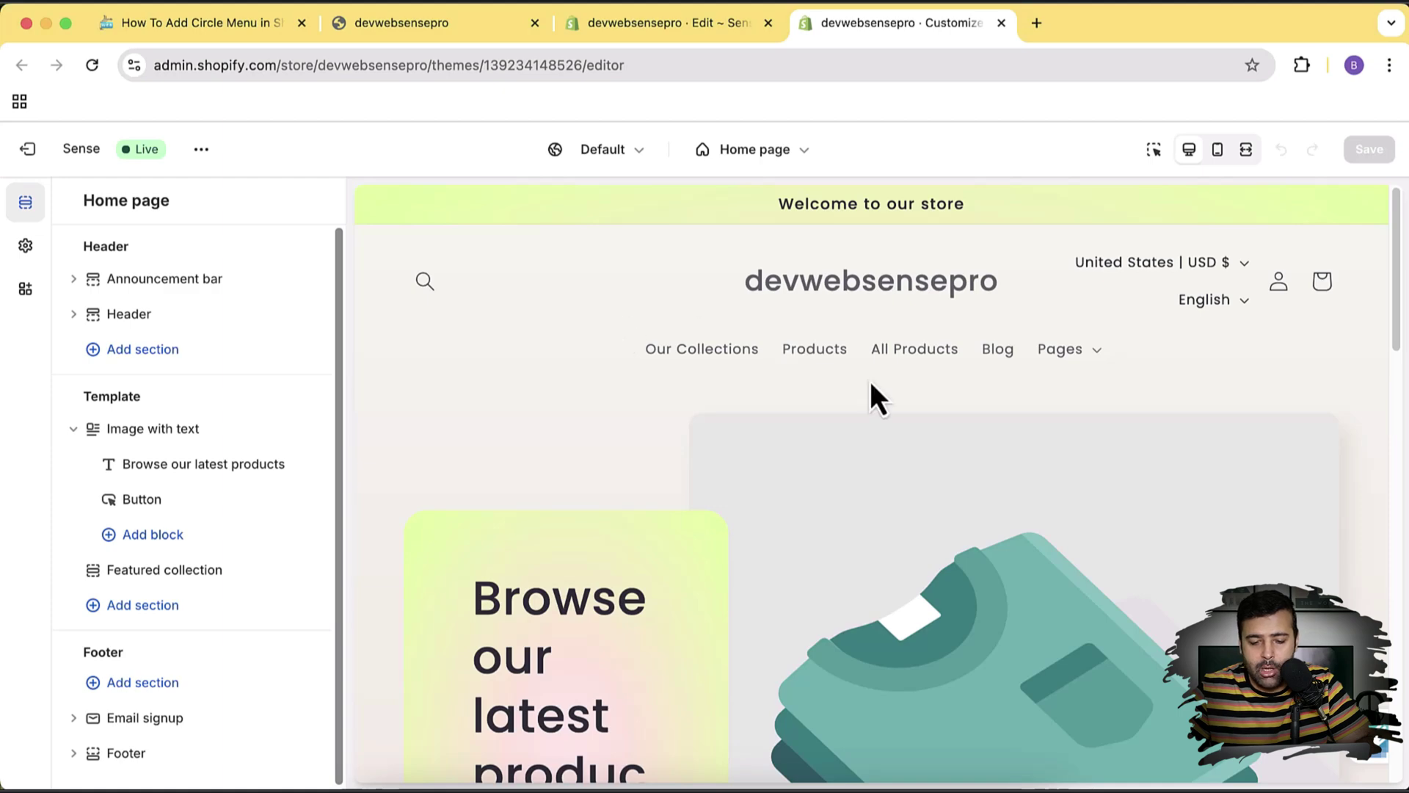
{"action": "scroll", "coordinate": [894, 459], "scroll_direction": "down", "scroll_amount": 5}
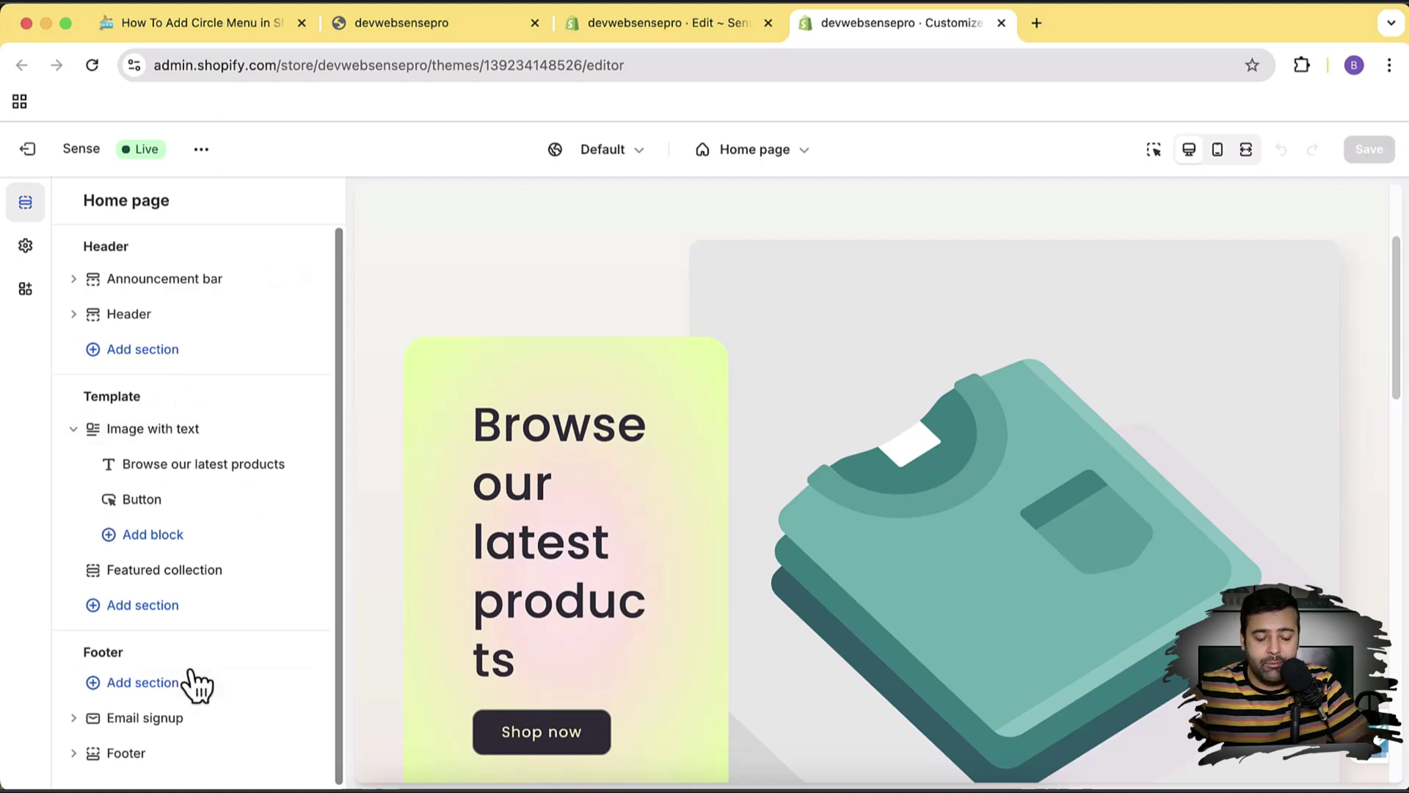
{"action": "scroll", "coordinate": [598, 555], "scroll_direction": "up", "scroll_amount": 5}
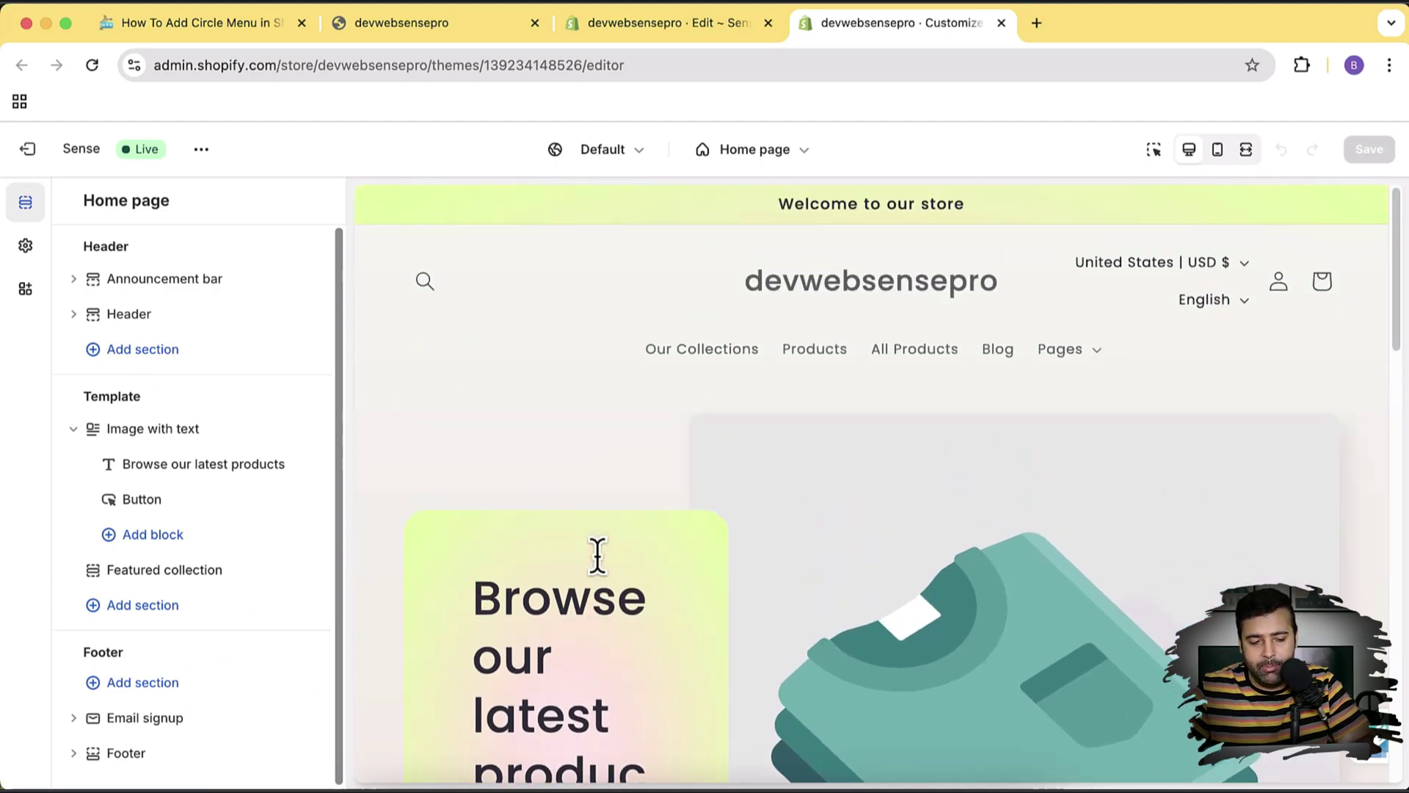
- Add a Circle Menu section to the header group and set its Slider Gap to 20 px
{"action": "left_click", "coordinate": [180, 355]}
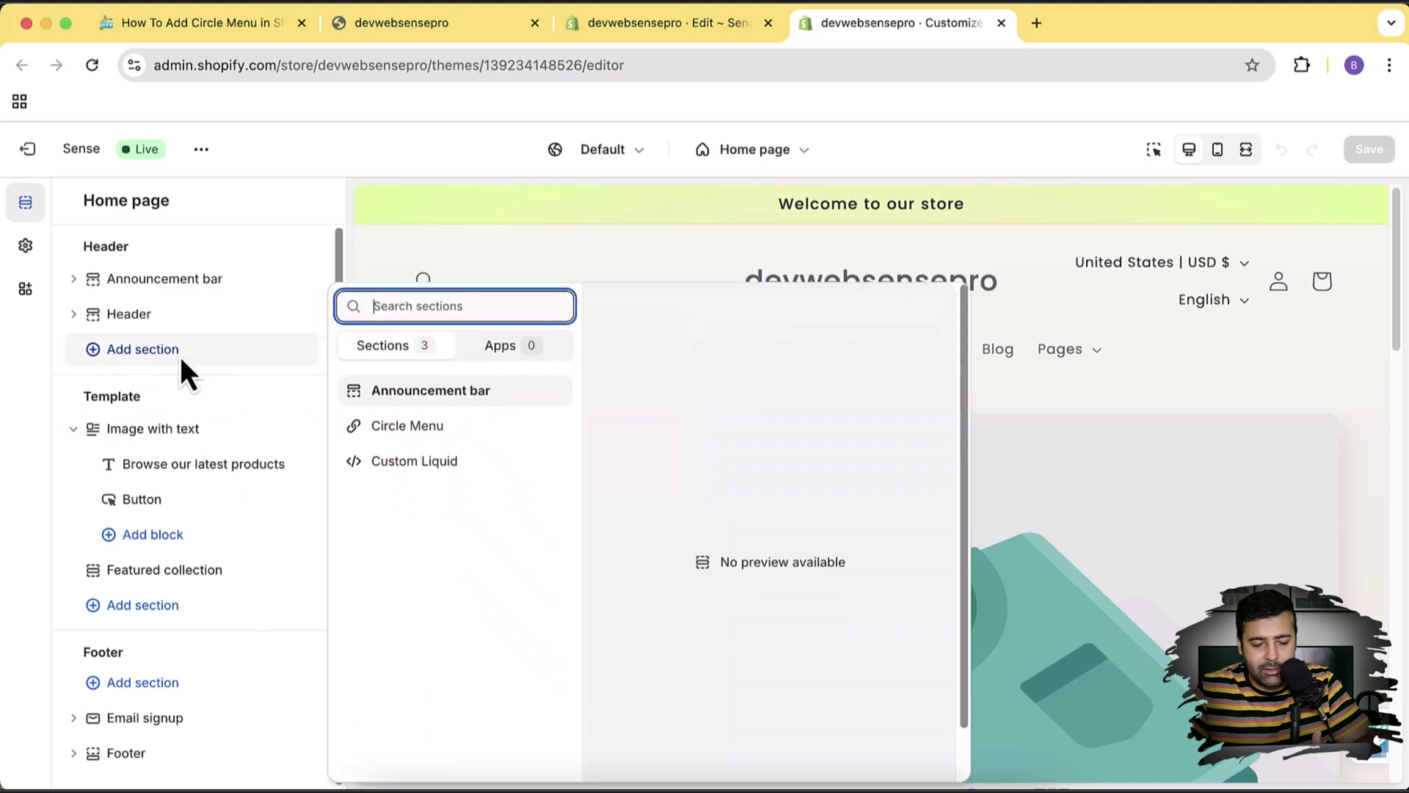
{"action": "left_click", "coordinate": [484, 433]}
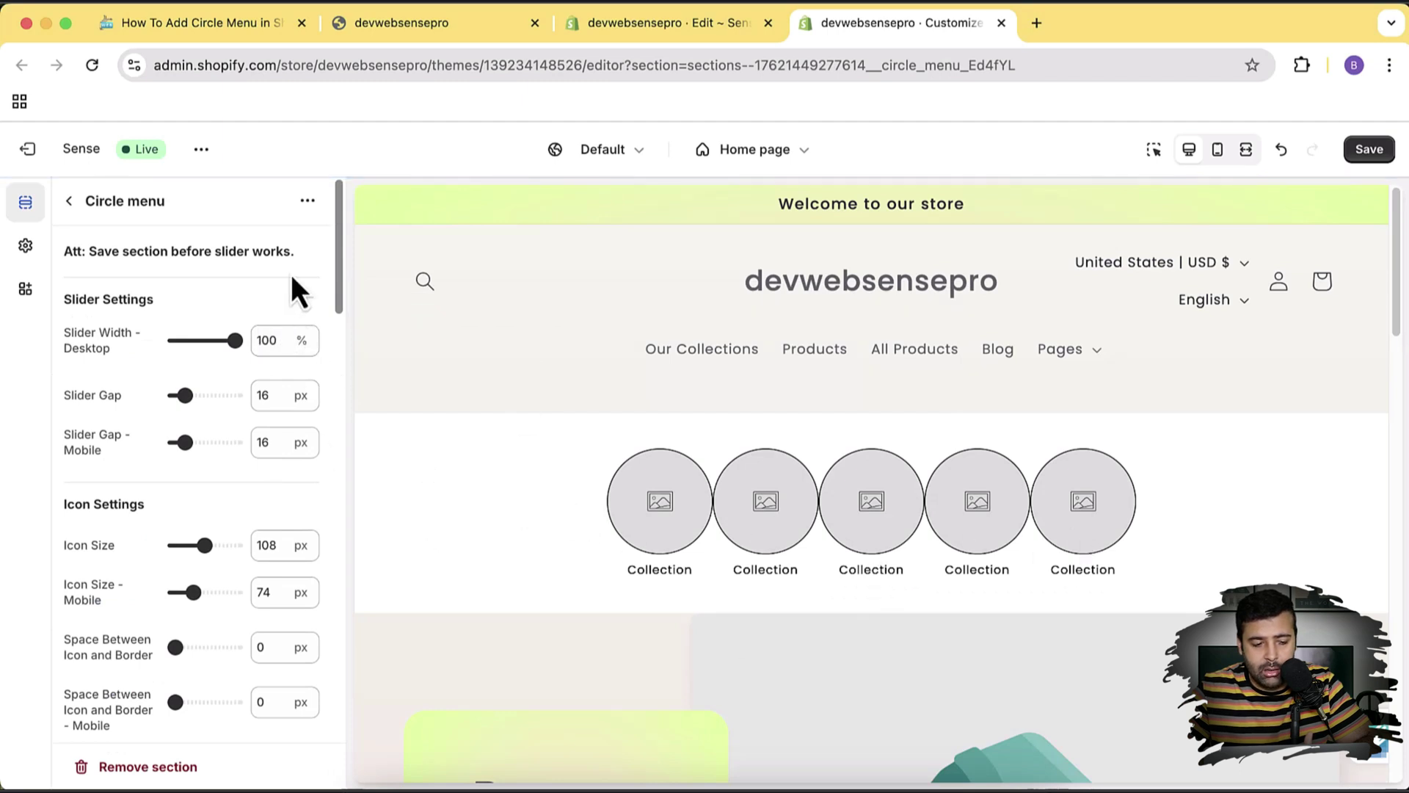
{"action": "scroll", "coordinate": [297, 290], "scroll_direction": "down", "scroll_amount": 5}
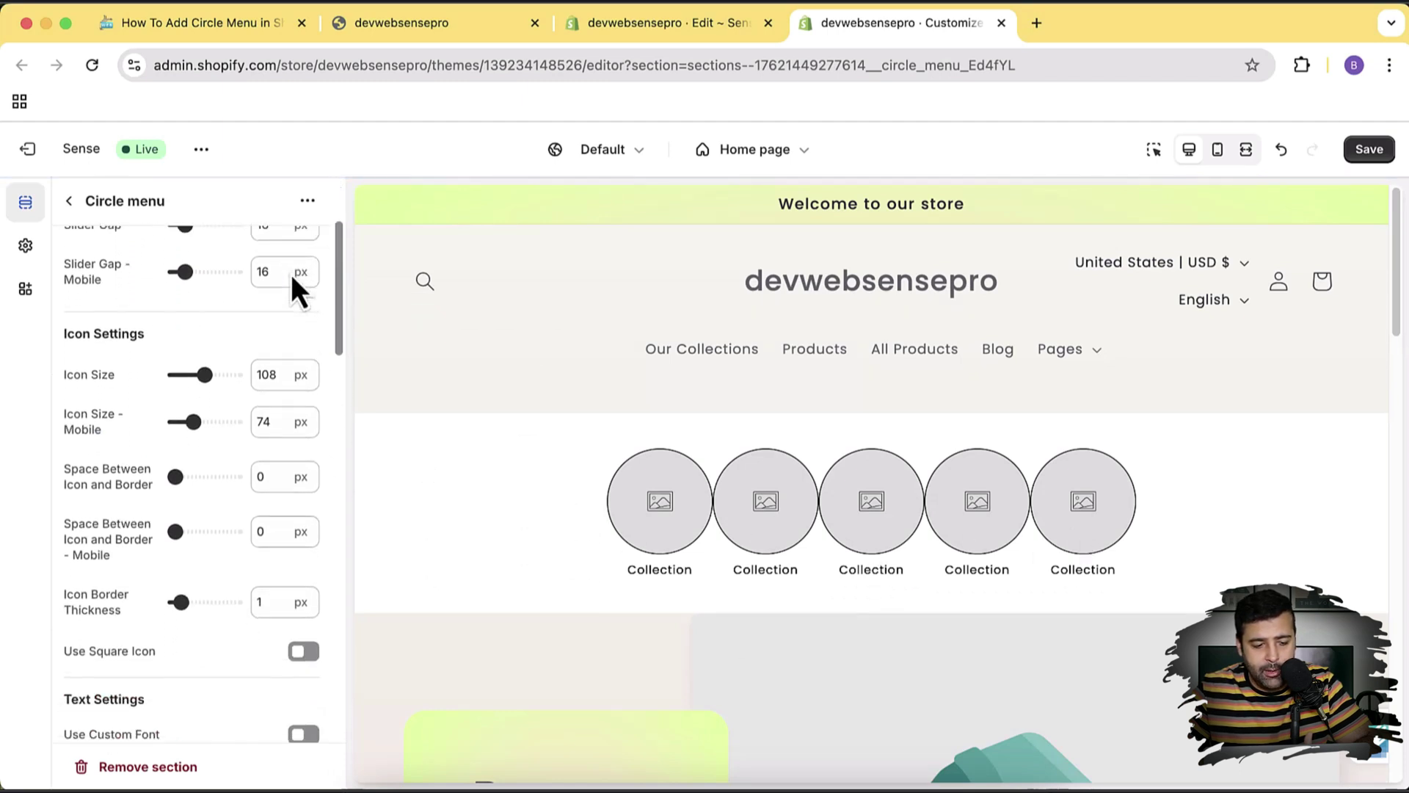
{"action": "scroll", "coordinate": [291, 274], "scroll_direction": "down", "scroll_amount": 5}
{"action": "scroll", "coordinate": [290, 275], "scroll_direction": "up", "scroll_amount": 5}
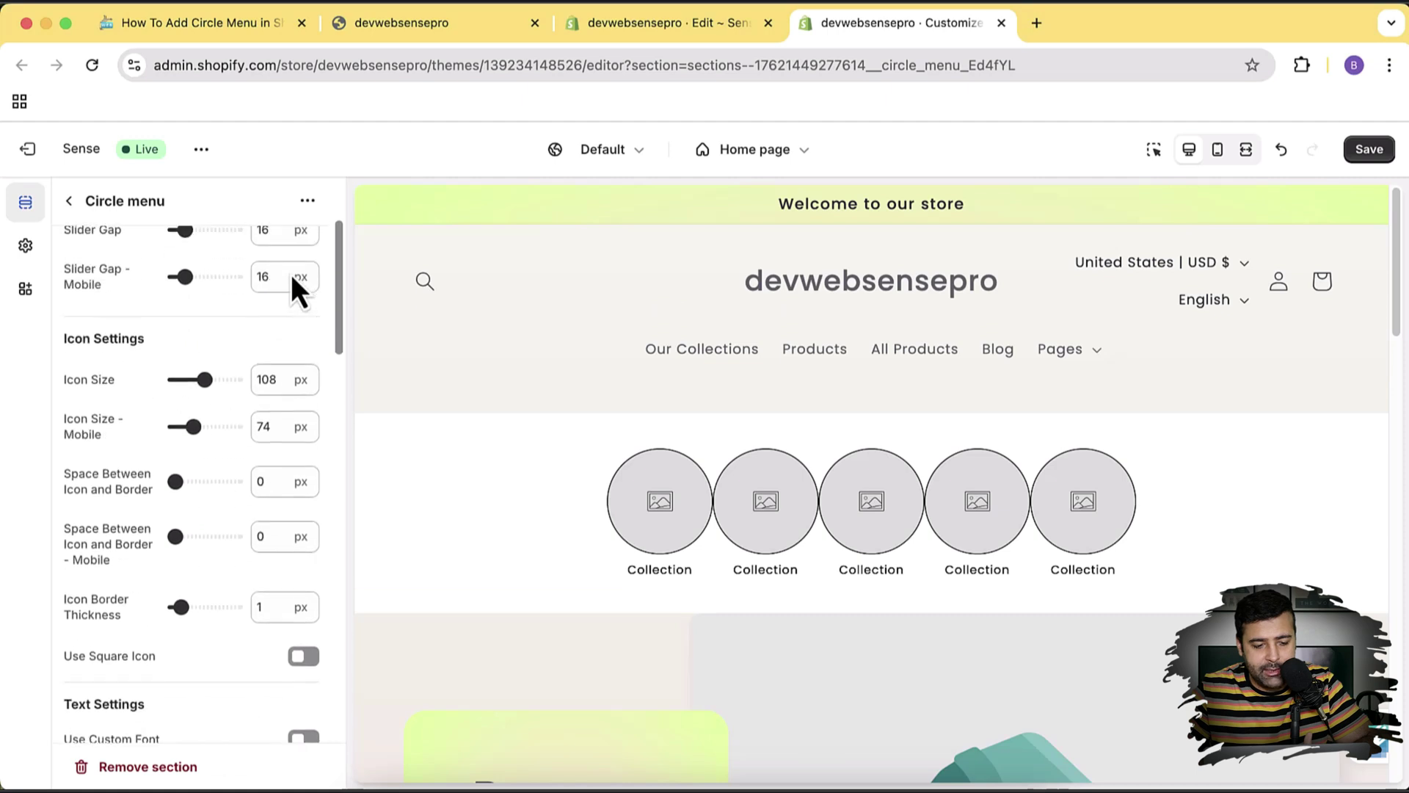
{"action": "scroll", "coordinate": [290, 274], "scroll_direction": "up", "scroll_amount": 3}
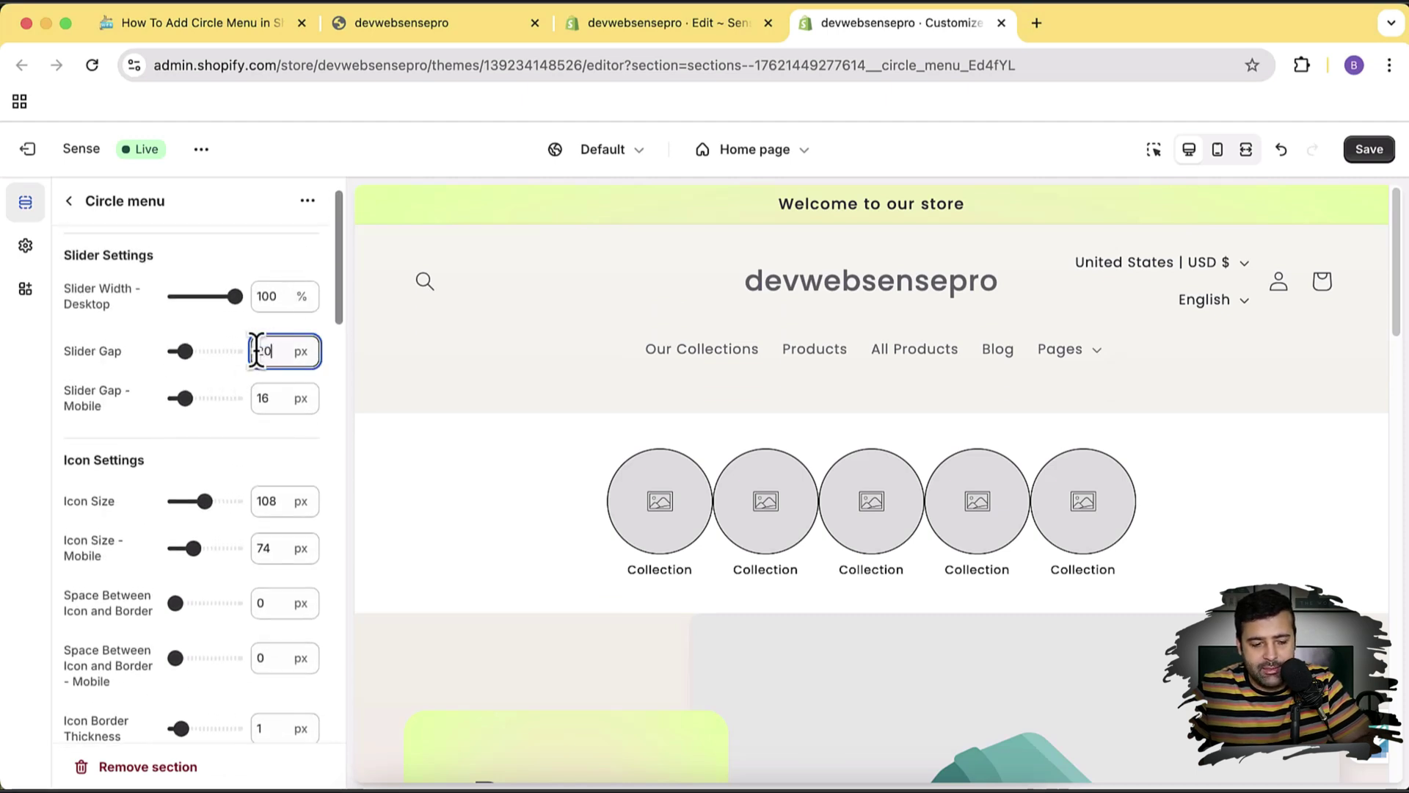
{"action": "left_click", "coordinate": [148, 320]}
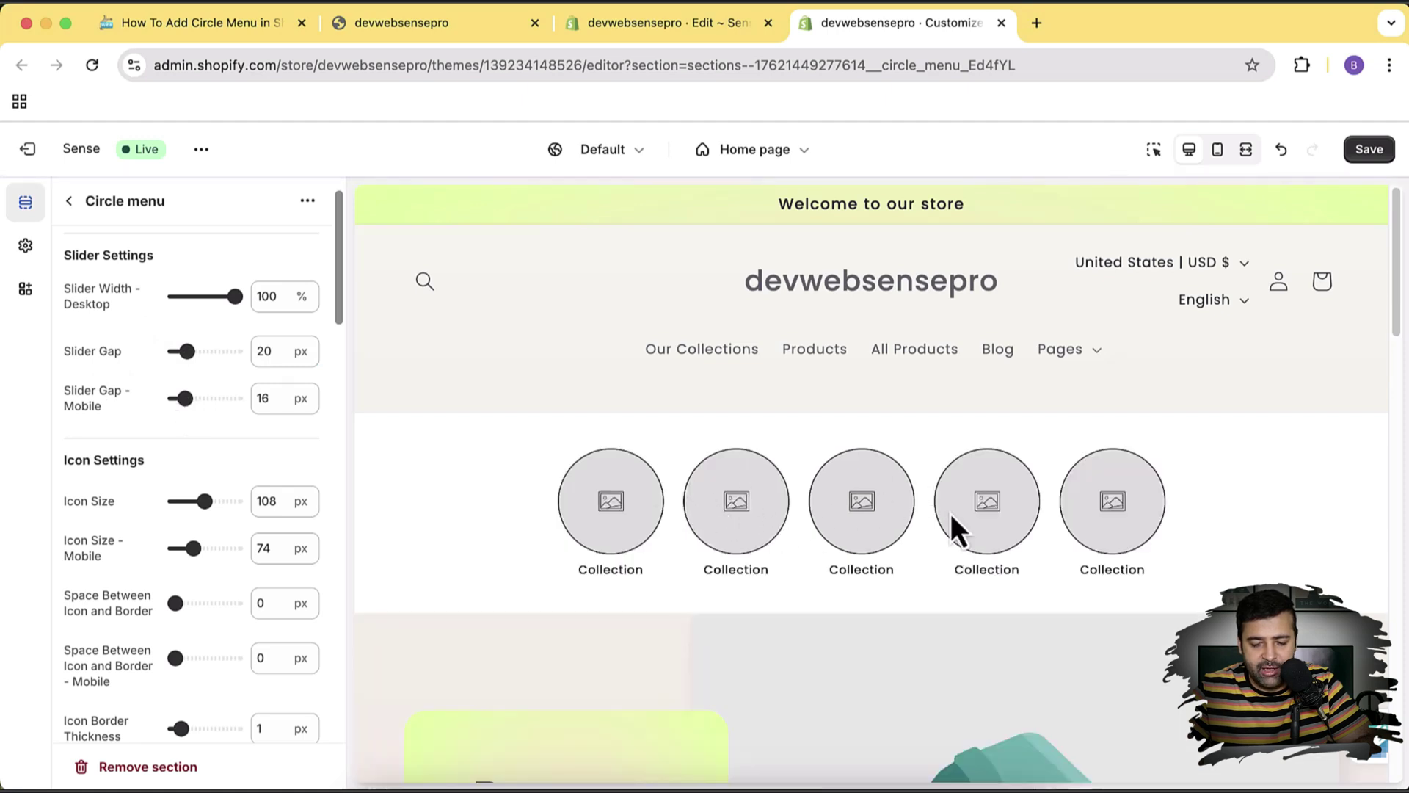
- Give the first bubble item of the Circle menu the purple jacket image and the text First Collection
{"action": "left_click", "coordinate": [69, 201]}
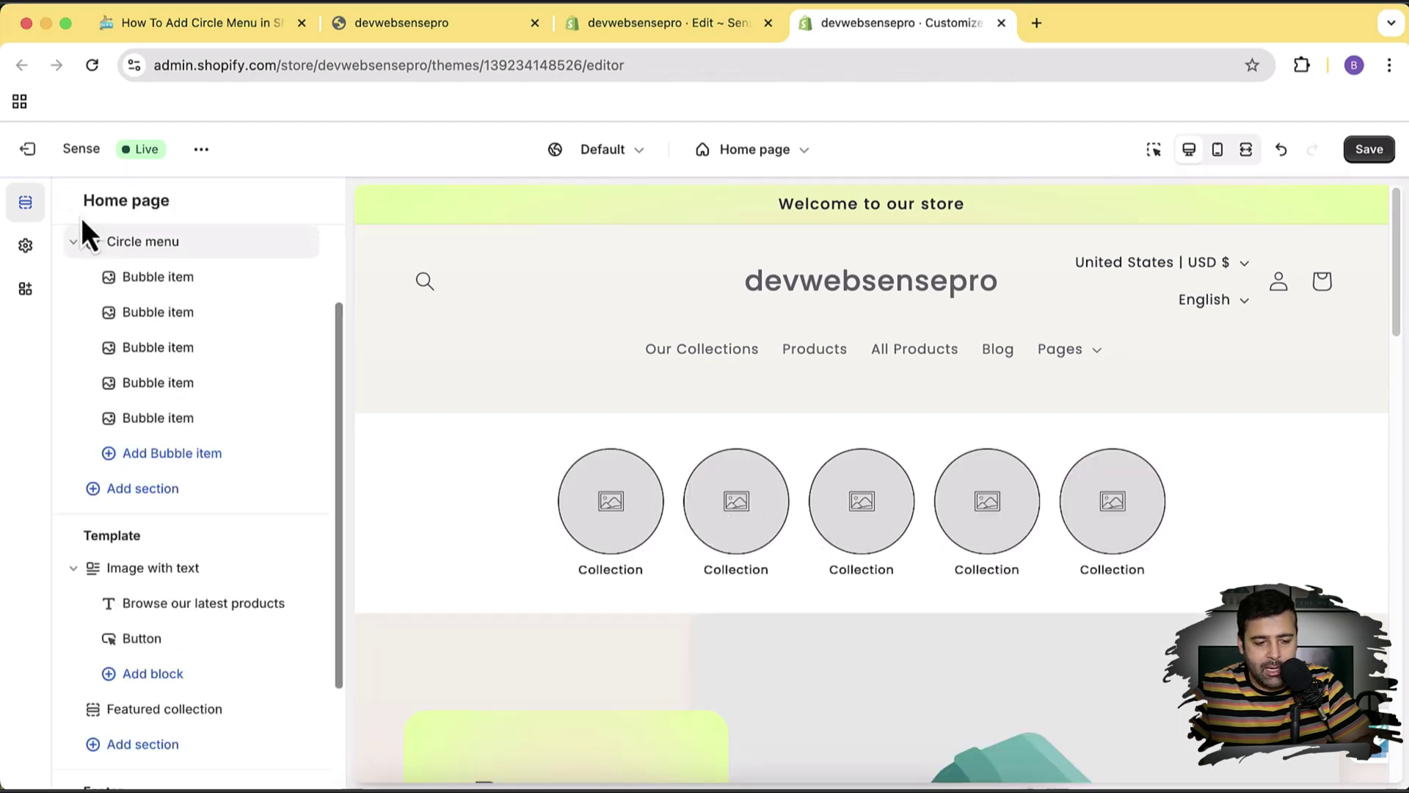
{"action": "left_click", "coordinate": [183, 294]}
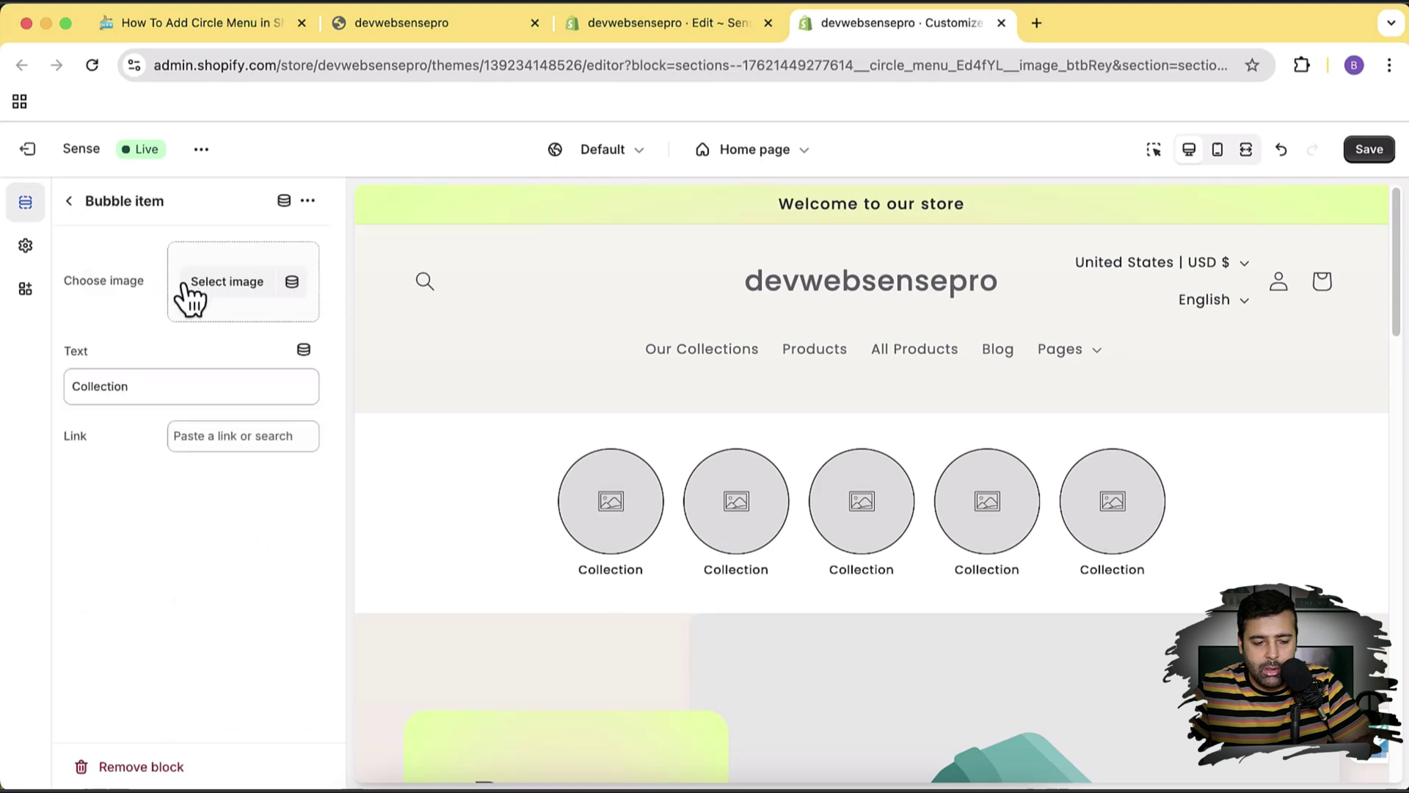
{"action": "left_click", "coordinate": [209, 297]}
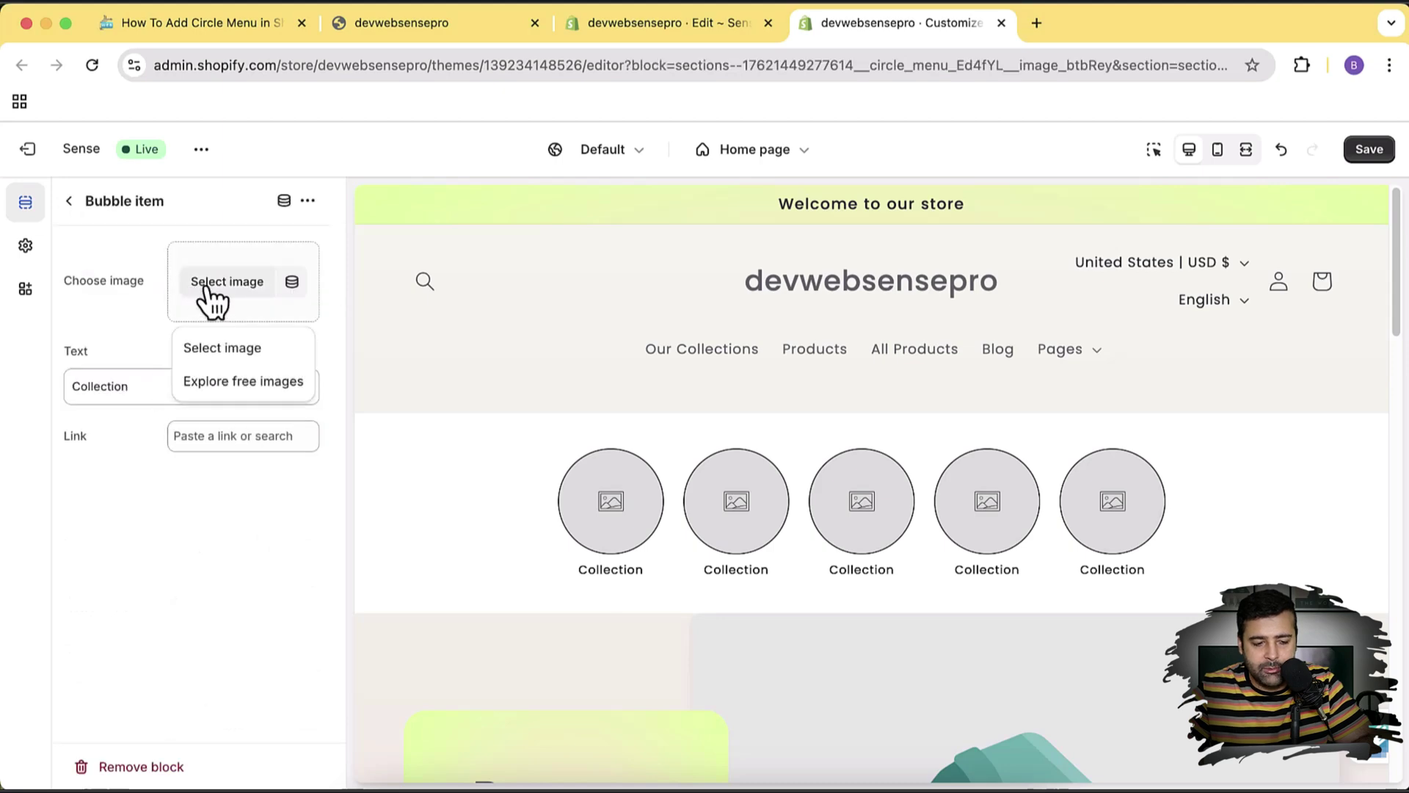
{"action": "left_click", "coordinate": [223, 349]}
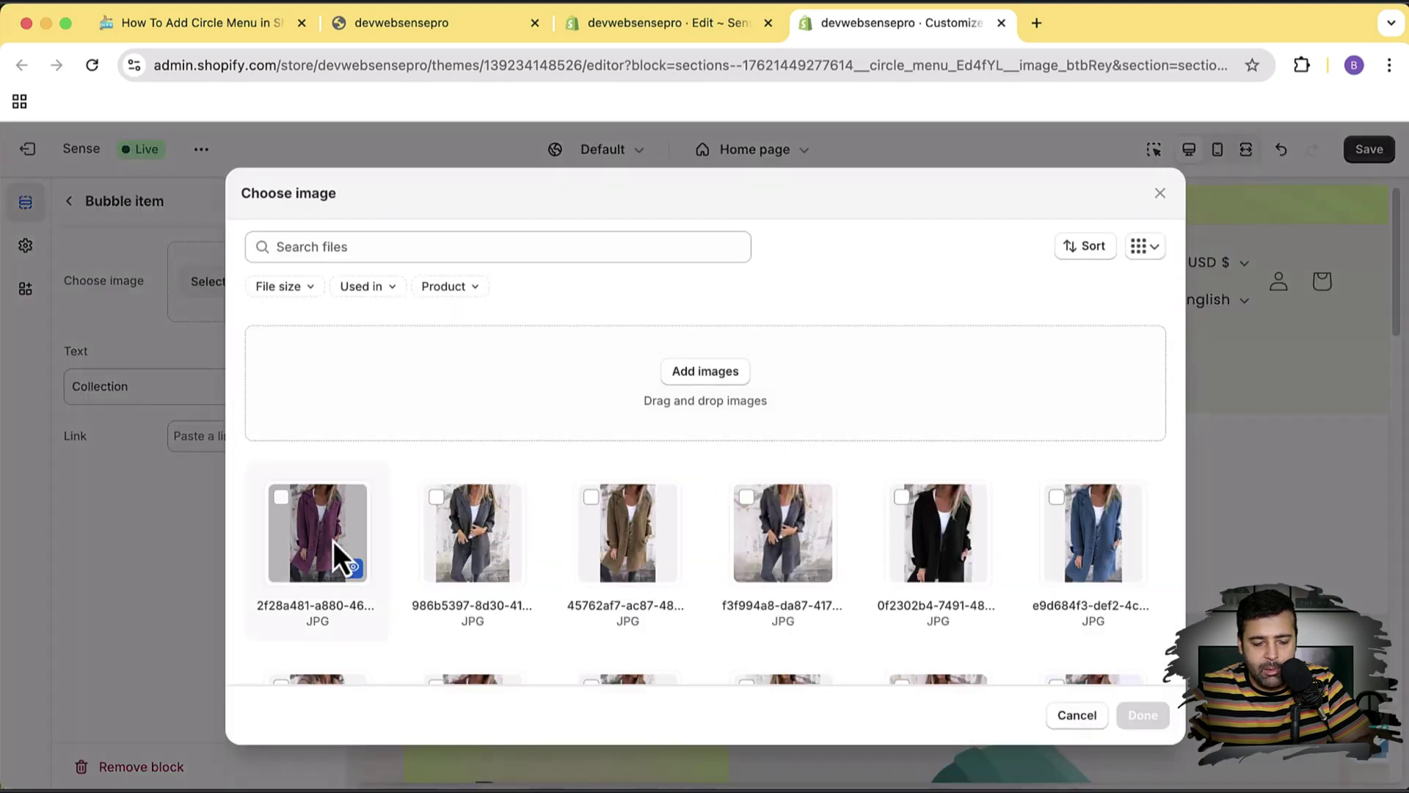
{"action": "left_click", "coordinate": [1139, 718]}
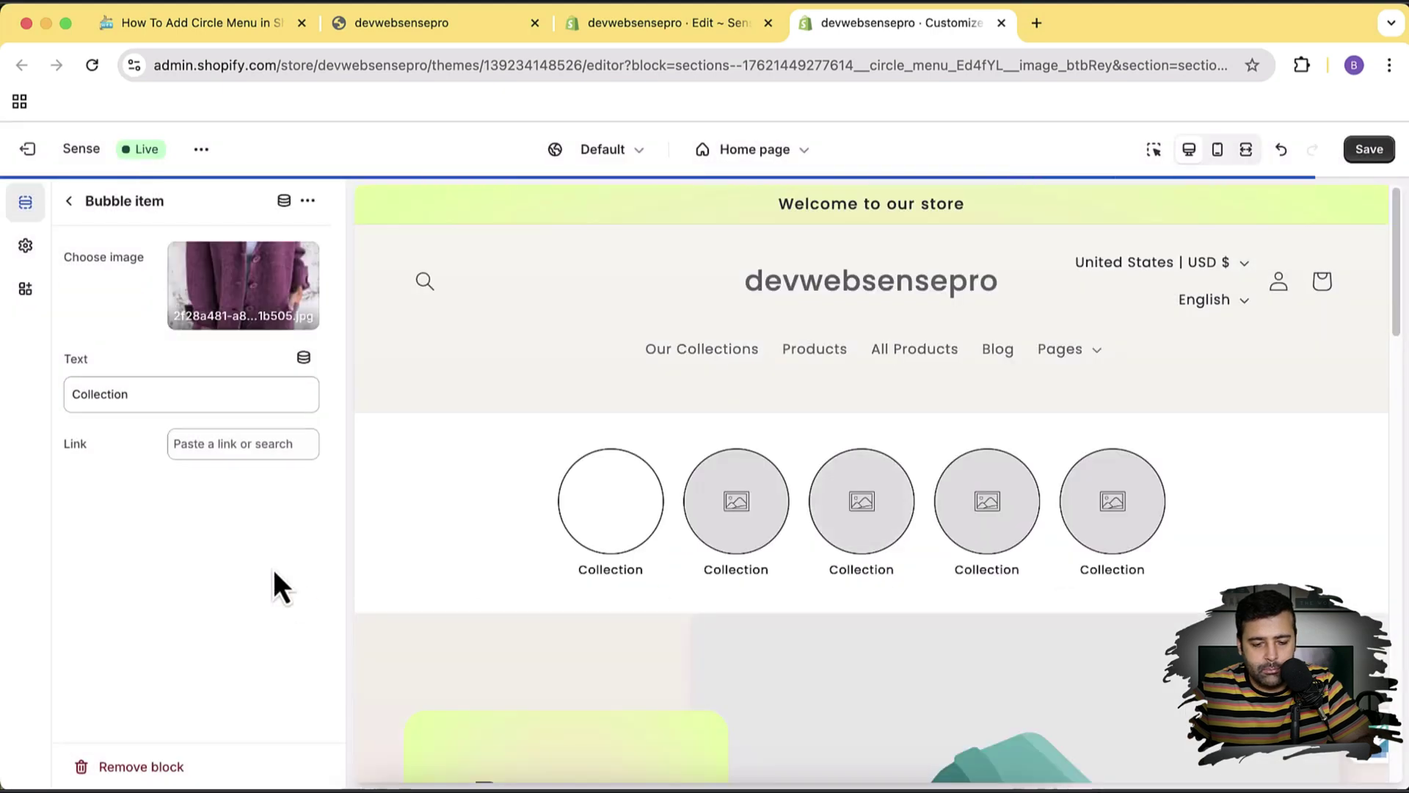
{"action": "double_click", "coordinate": [181, 401]}
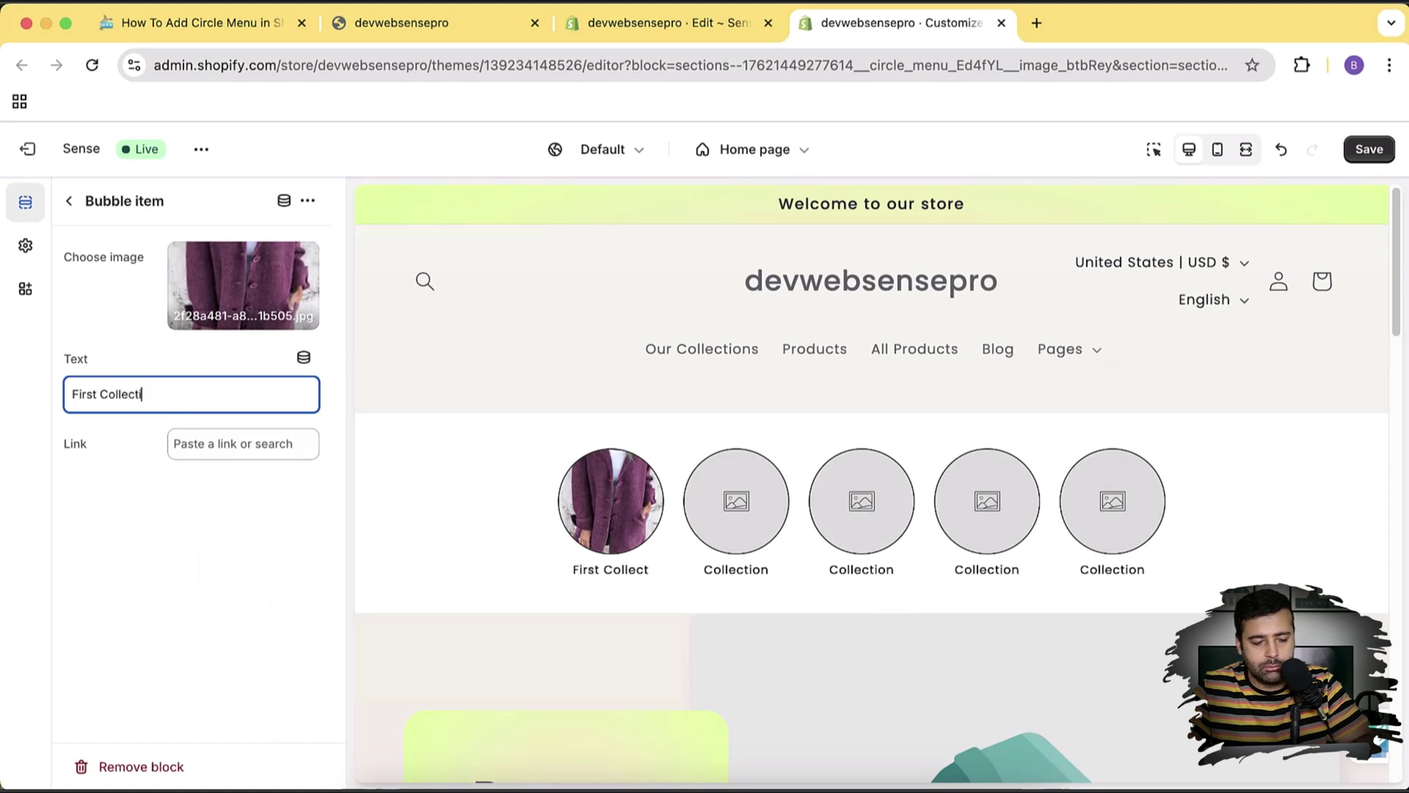
{"action": "left_click", "coordinate": [68, 202]}
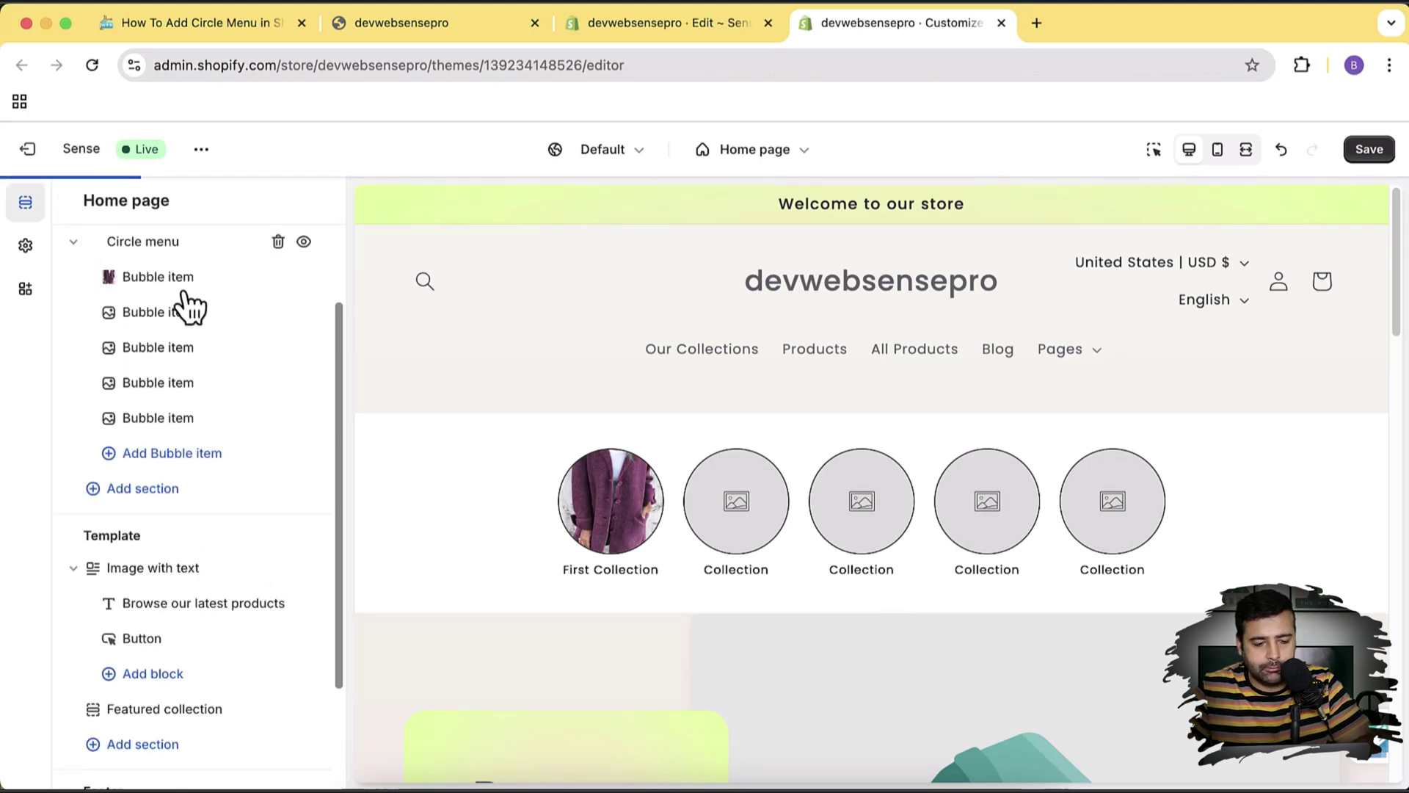
- Give the second bubble item the tri-color image and change its text to Tshirt Collection
{"action": "left_click", "coordinate": [151, 311]}
{"action": "left_click", "coordinate": [232, 285]}
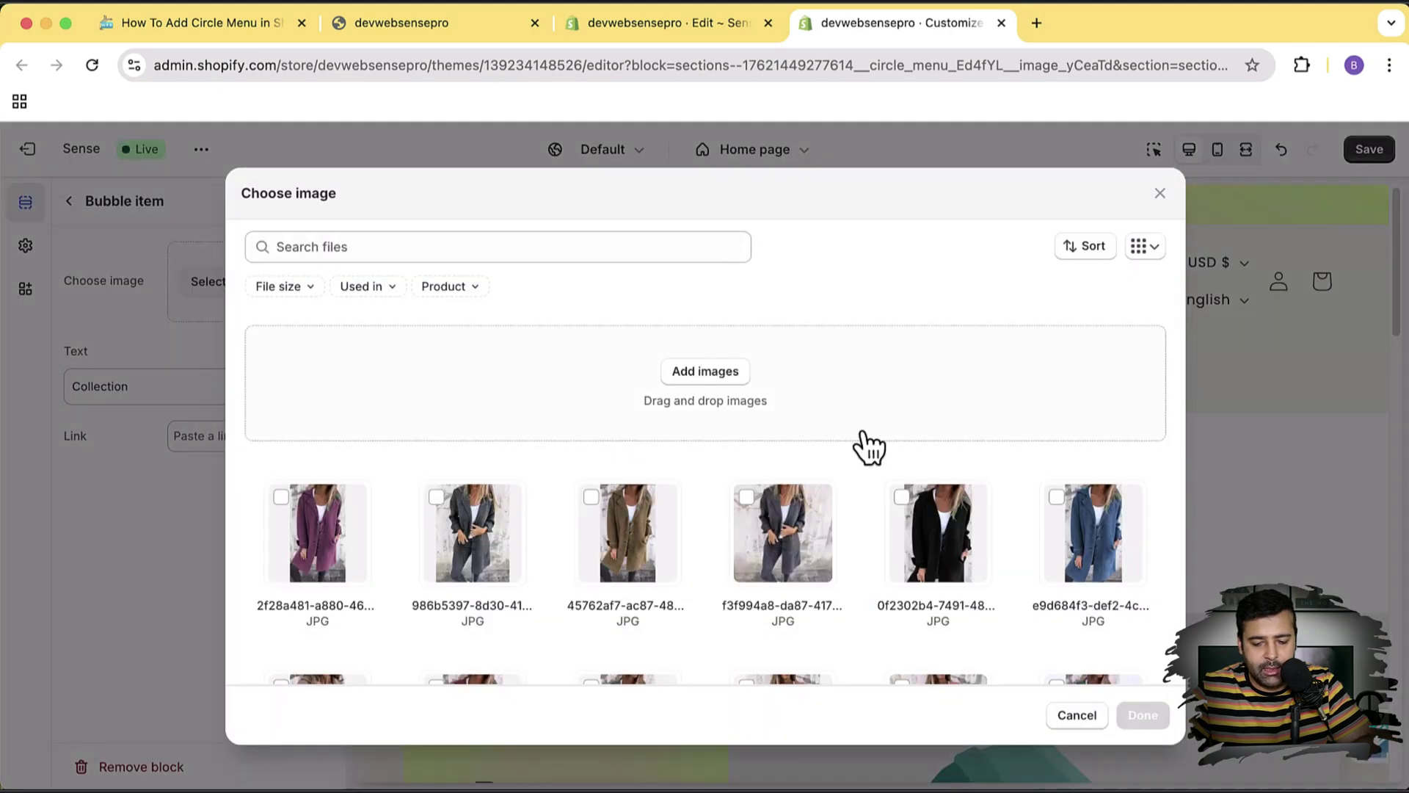
{"action": "scroll", "coordinate": [863, 434], "scroll_direction": "down", "scroll_amount": 10}
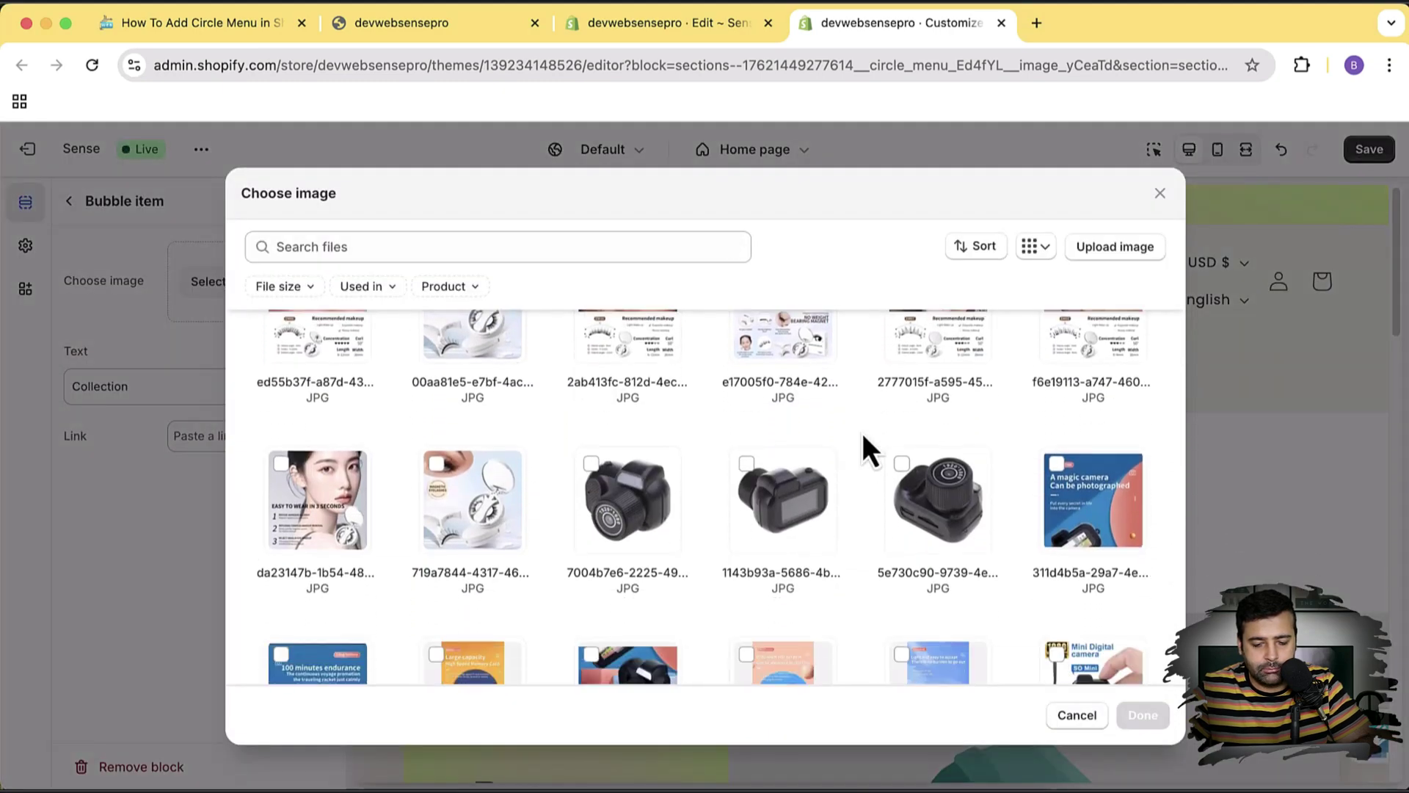
{"action": "scroll", "coordinate": [863, 434], "scroll_direction": "down", "scroll_amount": 4}
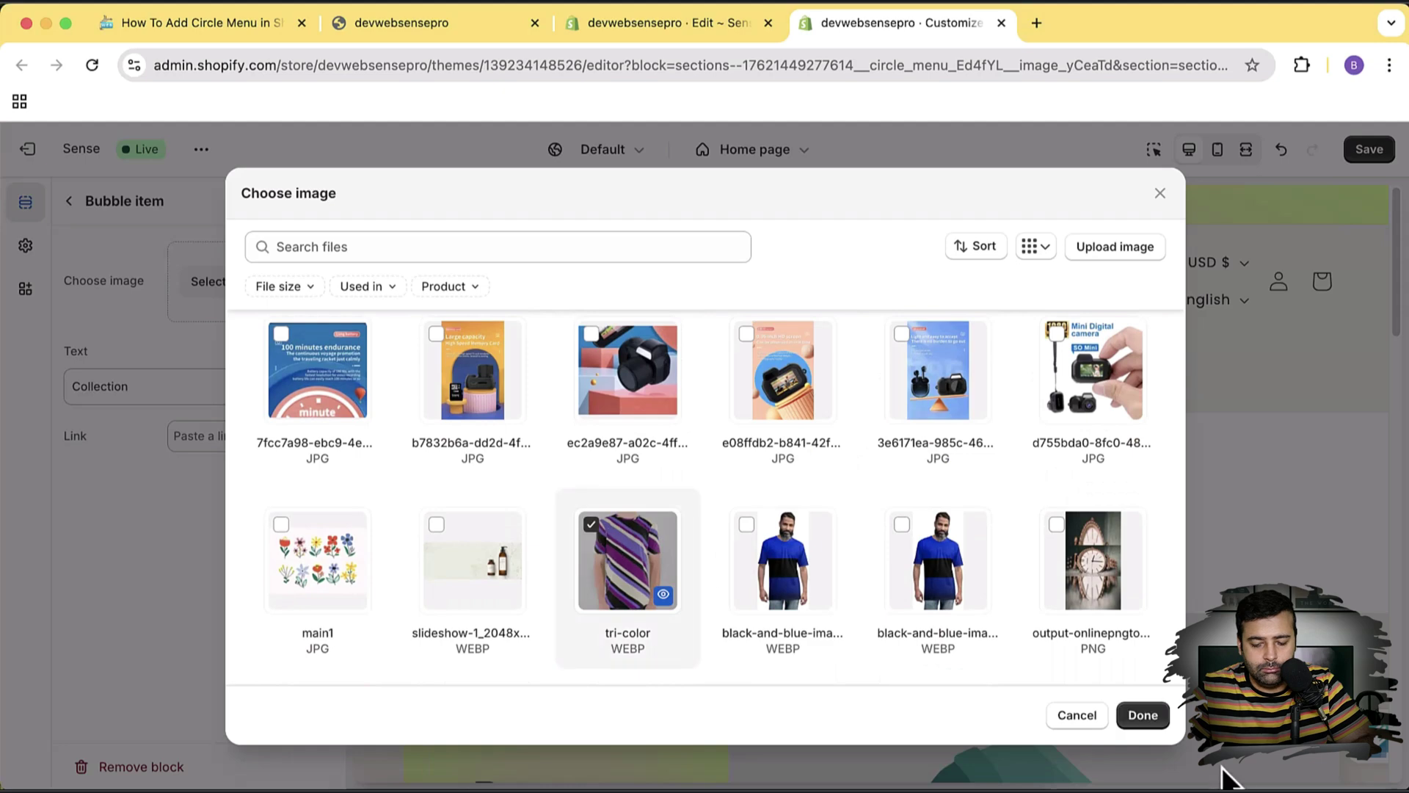
{"action": "left_click", "coordinate": [1142, 715]}
{"action": "left_click", "coordinate": [233, 394]}
{"action": "key", "text": "super+Left"}
{"action": "type", "text": "Tshir"}
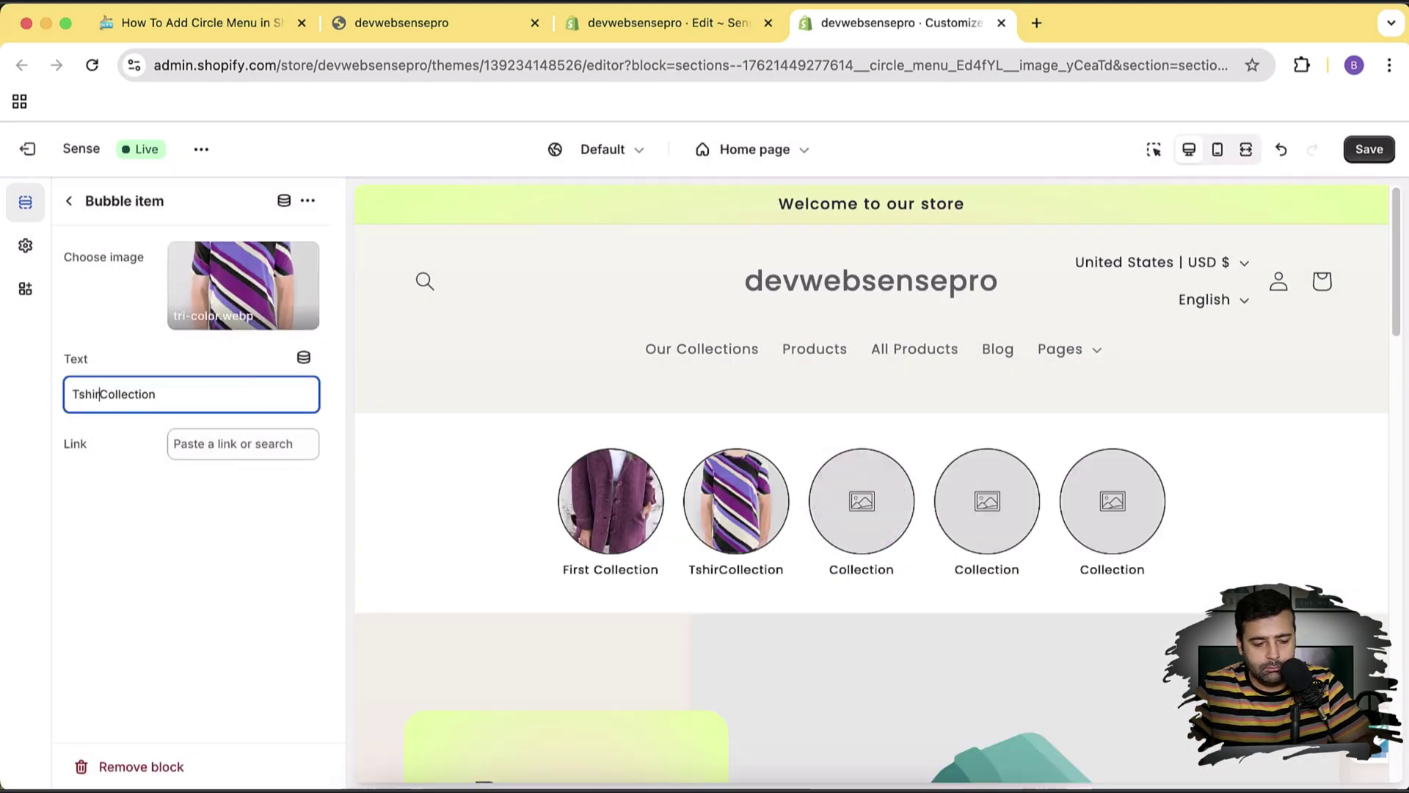
{"action": "type", "text": "t"}
{"action": "left_click", "coordinate": [69, 204]}
- Assign the brown 0016_AirpodsCase image from the library to the third bubble item
{"action": "left_click", "coordinate": [186, 348]}
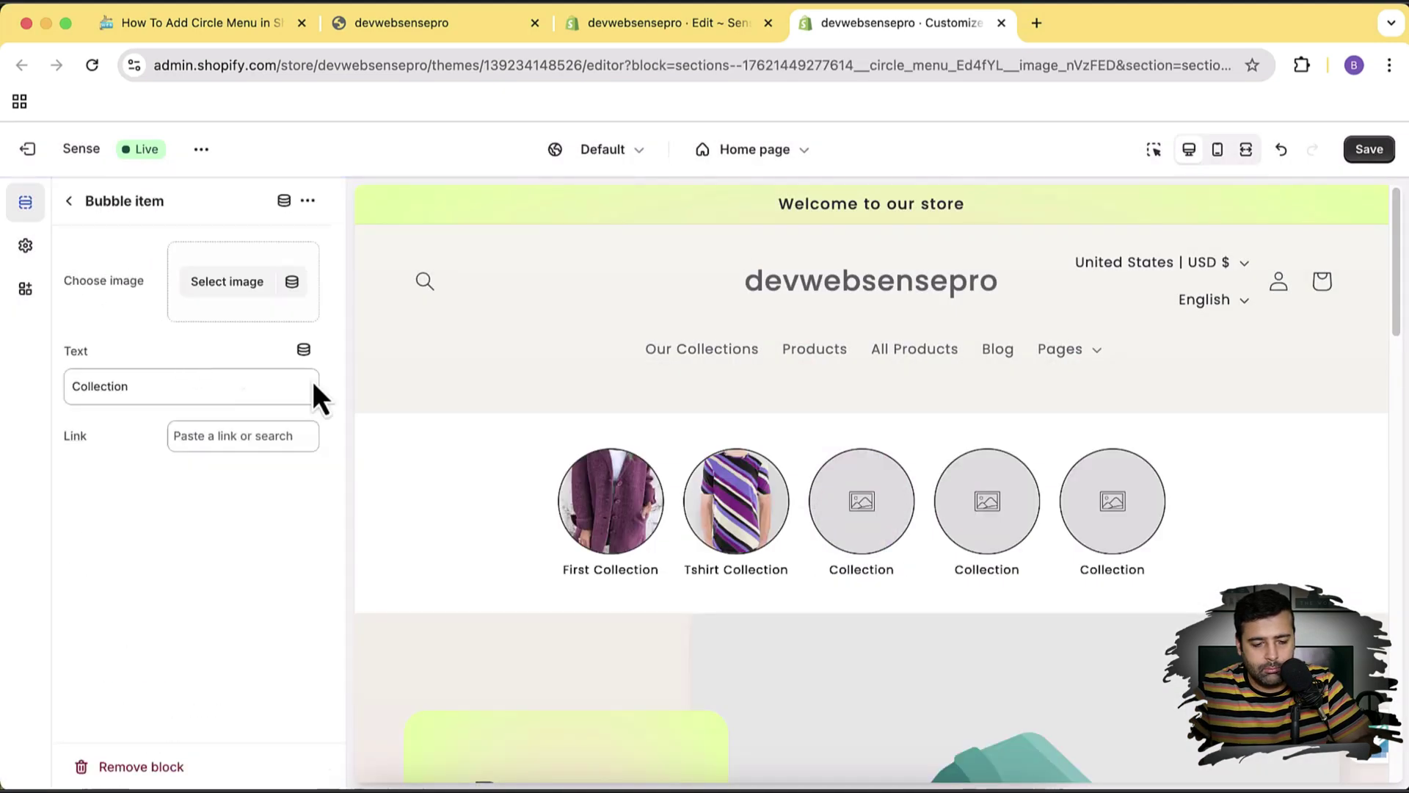
{"action": "left_click", "coordinate": [209, 281]}
{"action": "left_click", "coordinate": [249, 348]}
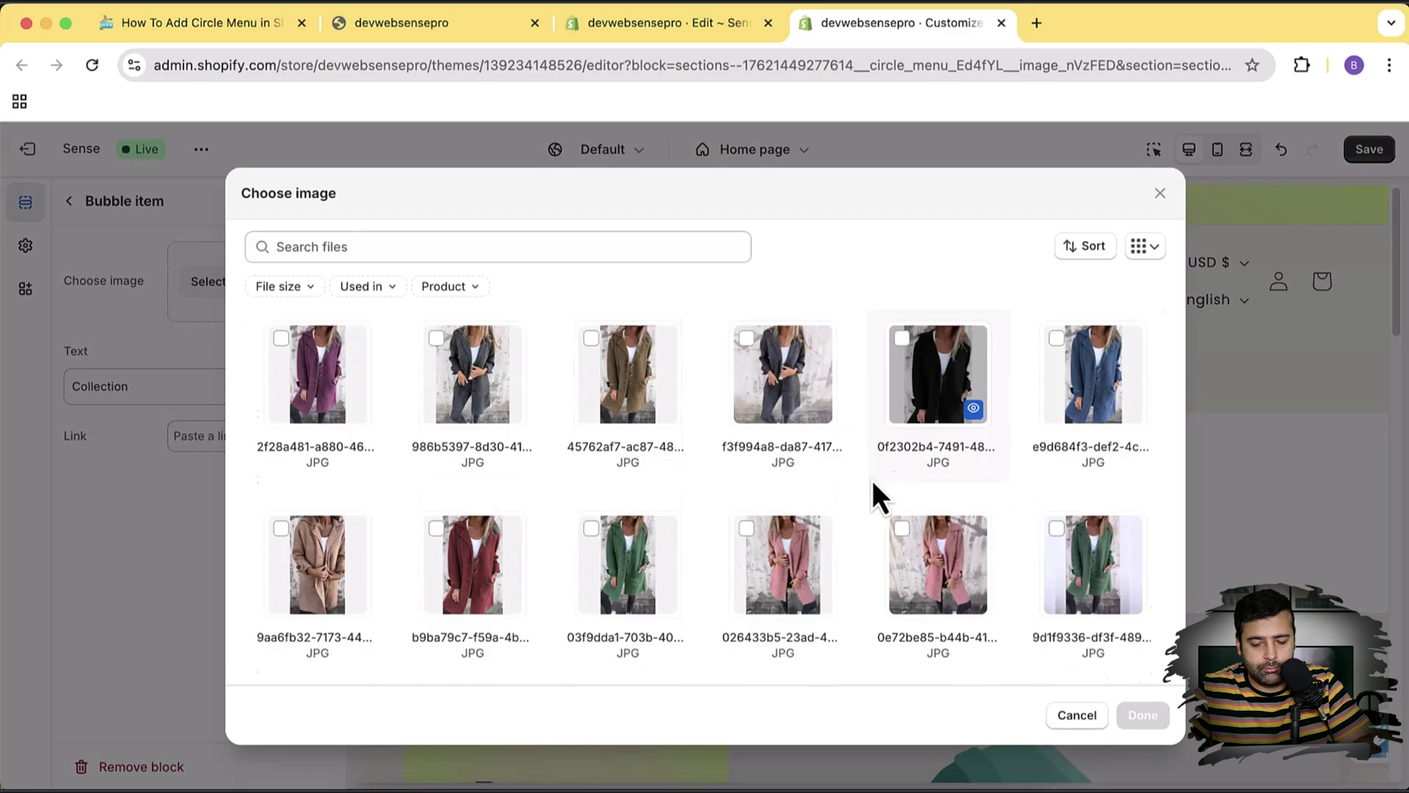
{"action": "scroll", "coordinate": [871, 480], "scroll_direction": "down", "scroll_amount": 10}
{"action": "scroll", "coordinate": [872, 480], "scroll_direction": "down", "scroll_amount": 2}
{"action": "left_click", "coordinate": [906, 492]}
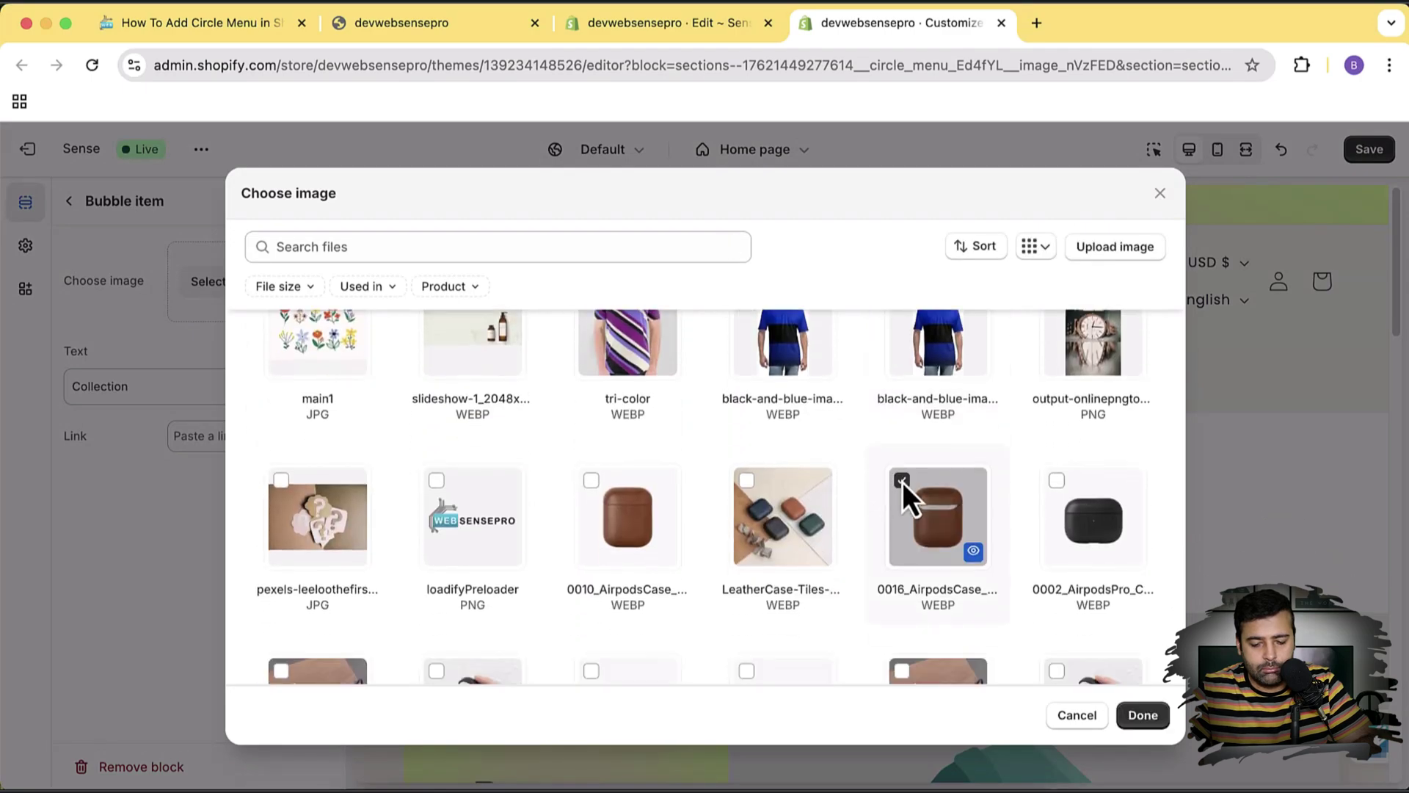
{"action": "left_click", "coordinate": [1139, 715]}
{"action": "double_click", "coordinate": [221, 382]}
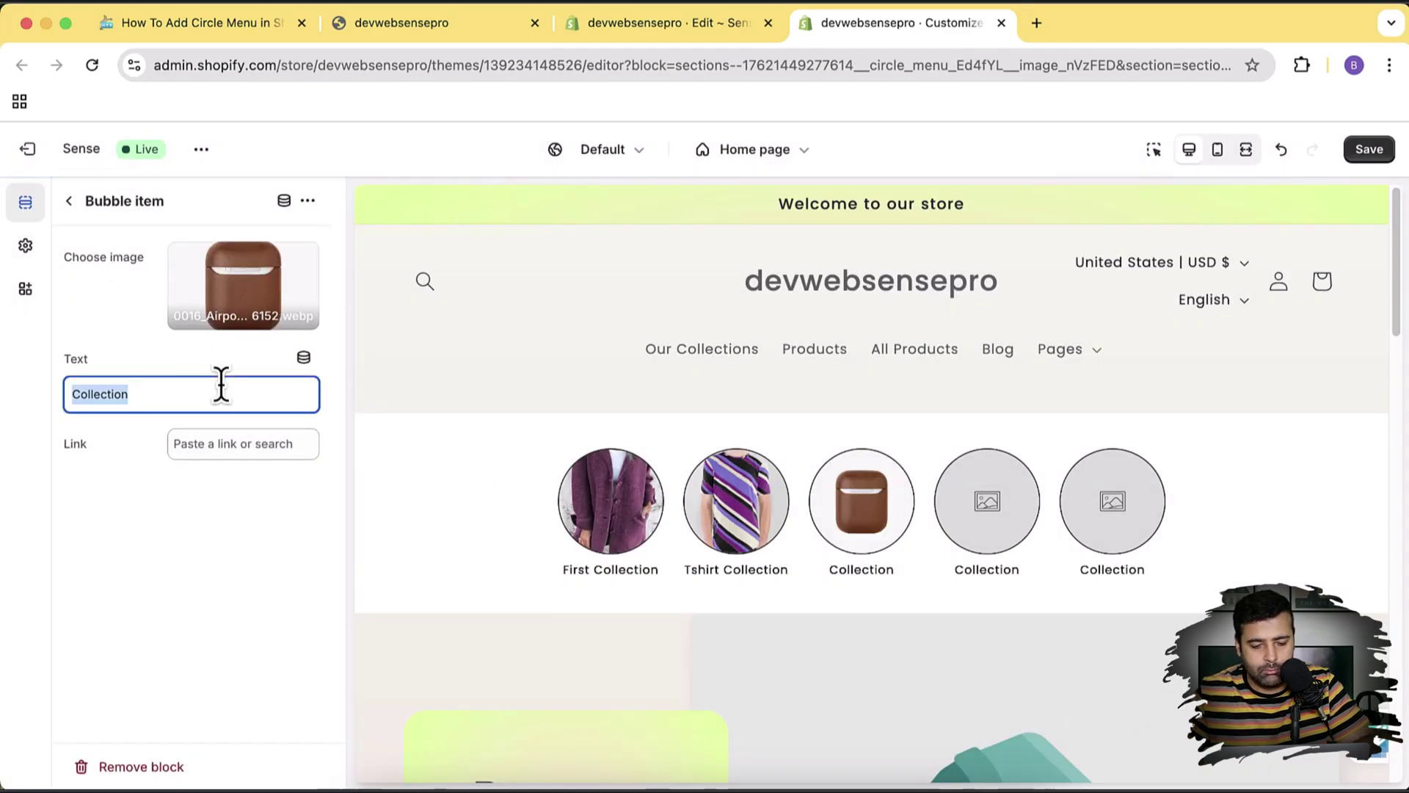
{"action": "left_click", "coordinate": [68, 201]}
- Assign the brown charging pad image image01_700x from the library to the fourth bubble item
{"action": "left_click", "coordinate": [177, 380]}
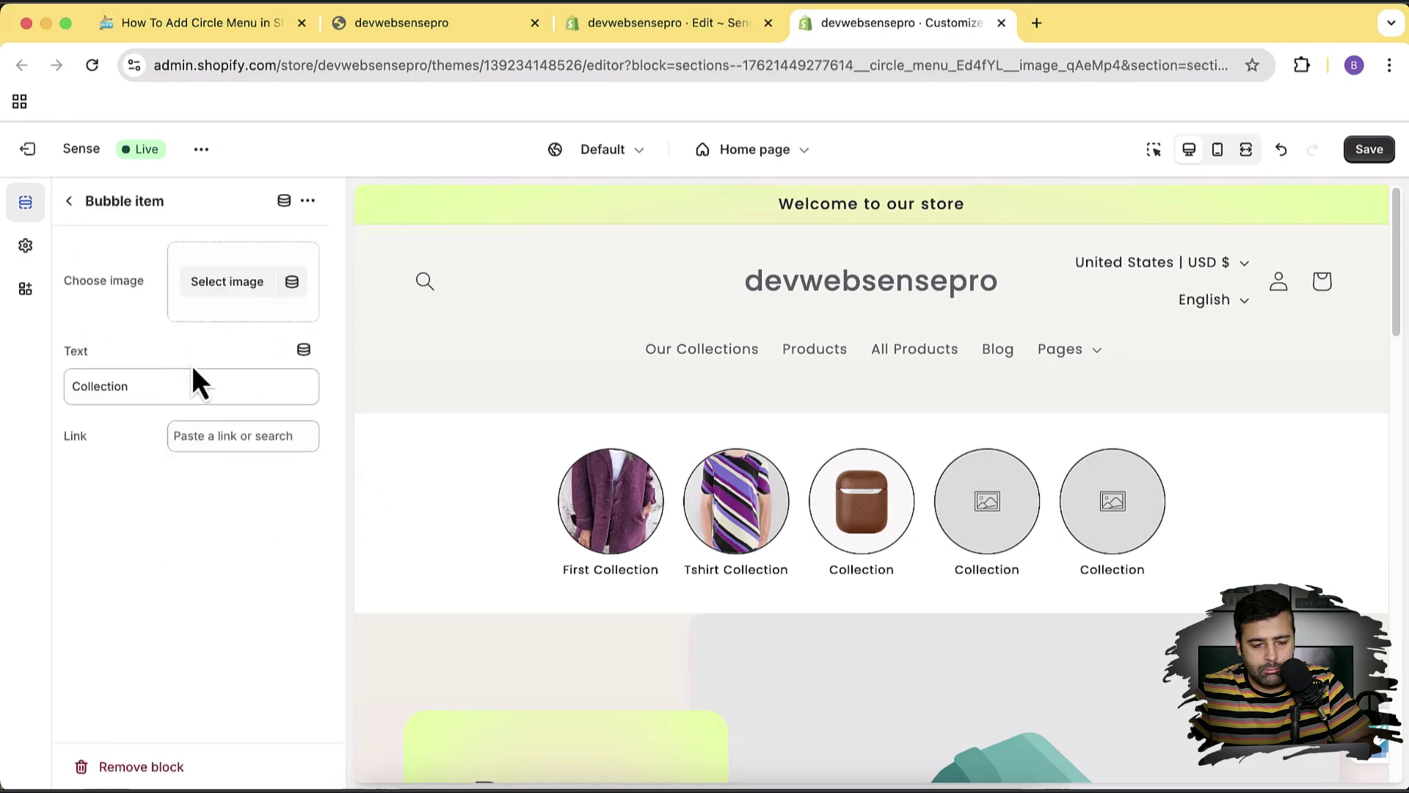
{"action": "left_click", "coordinate": [227, 286]}
{"action": "scroll", "coordinate": [919, 505], "scroll_direction": "down", "scroll_amount": 15}
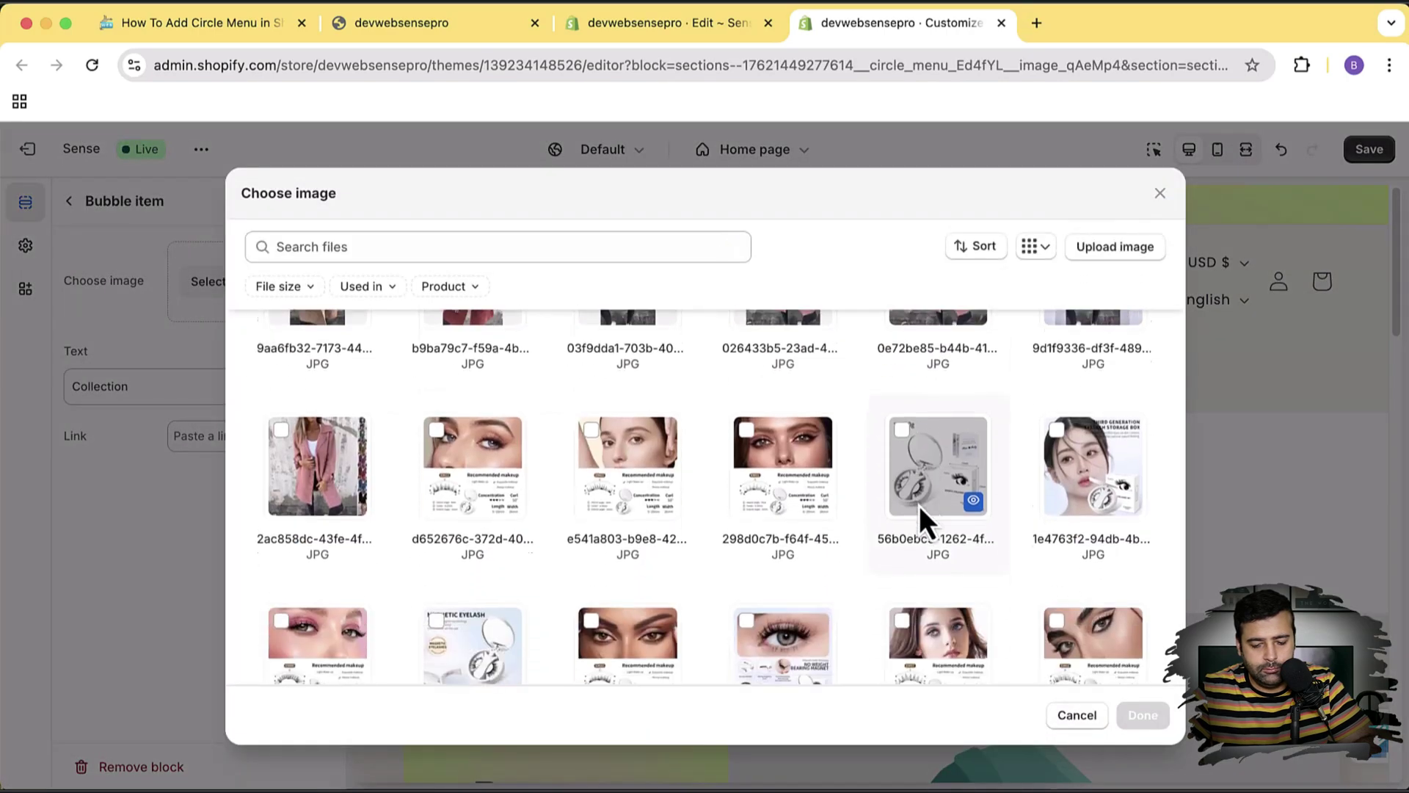
{"action": "scroll", "coordinate": [660, 507], "scroll_direction": "down", "scroll_amount": 4}
{"action": "left_click", "coordinate": [407, 411]}
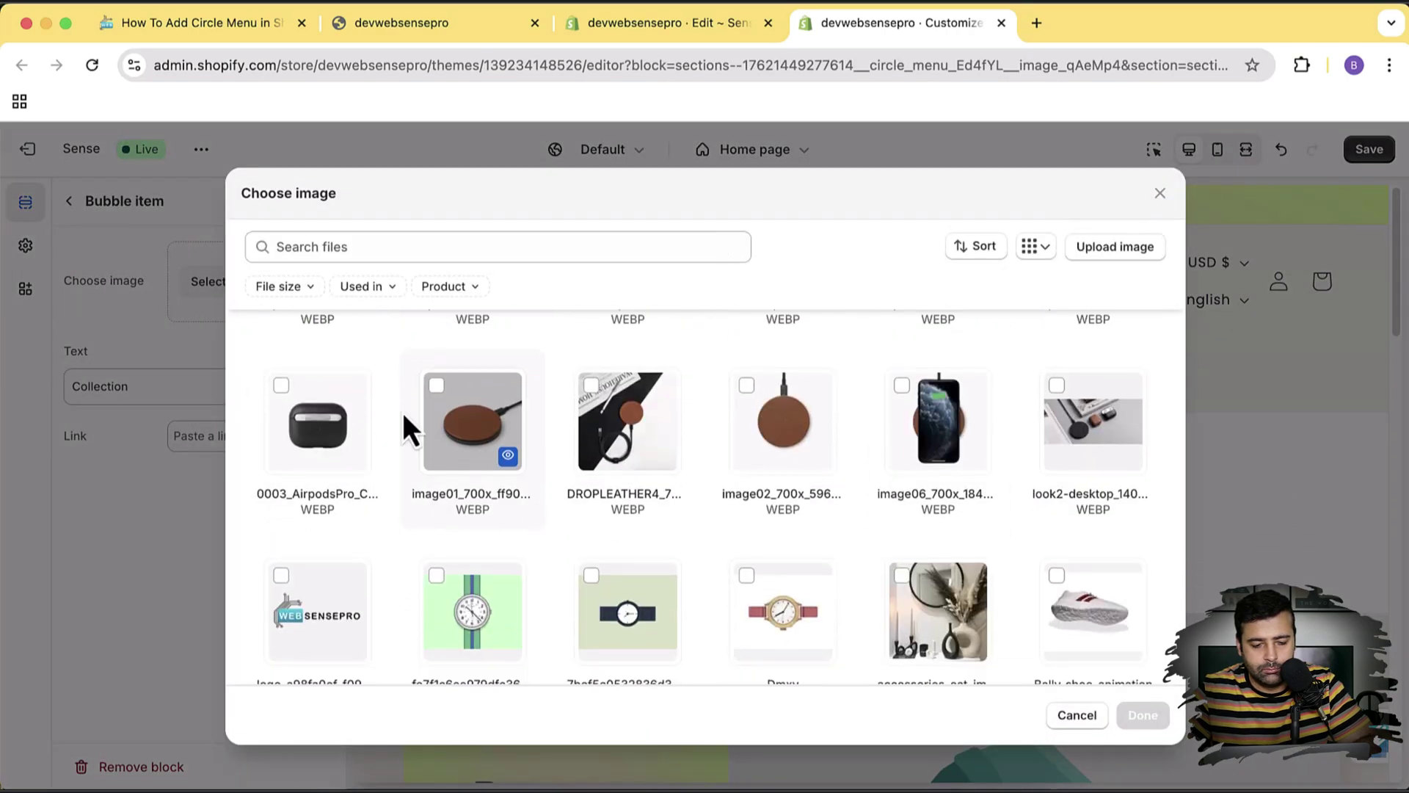
{"action": "scroll", "coordinate": [1149, 662], "scroll_direction": "down", "scroll_amount": 1}
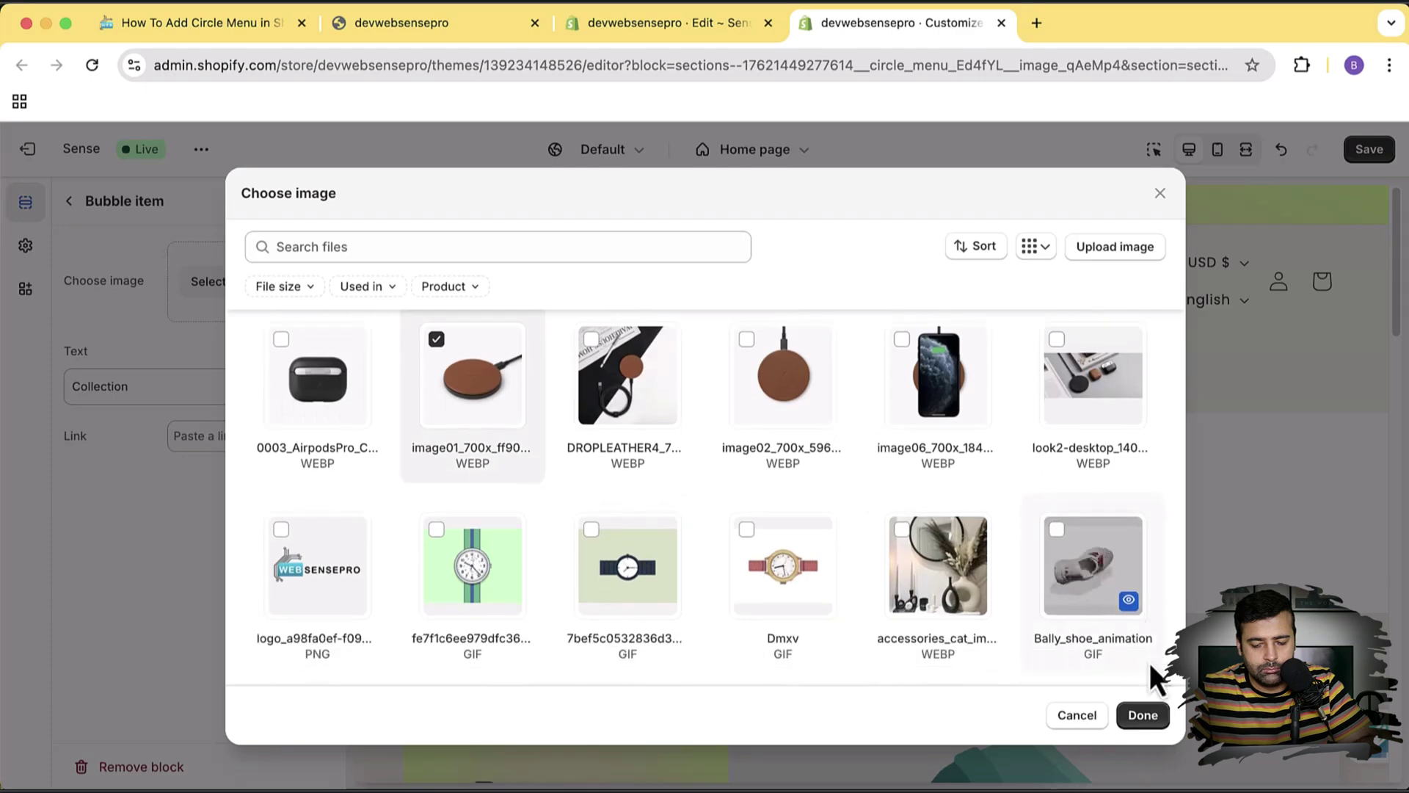
{"action": "left_click", "coordinate": [1139, 715]}
{"action": "left_click", "coordinate": [69, 201]}
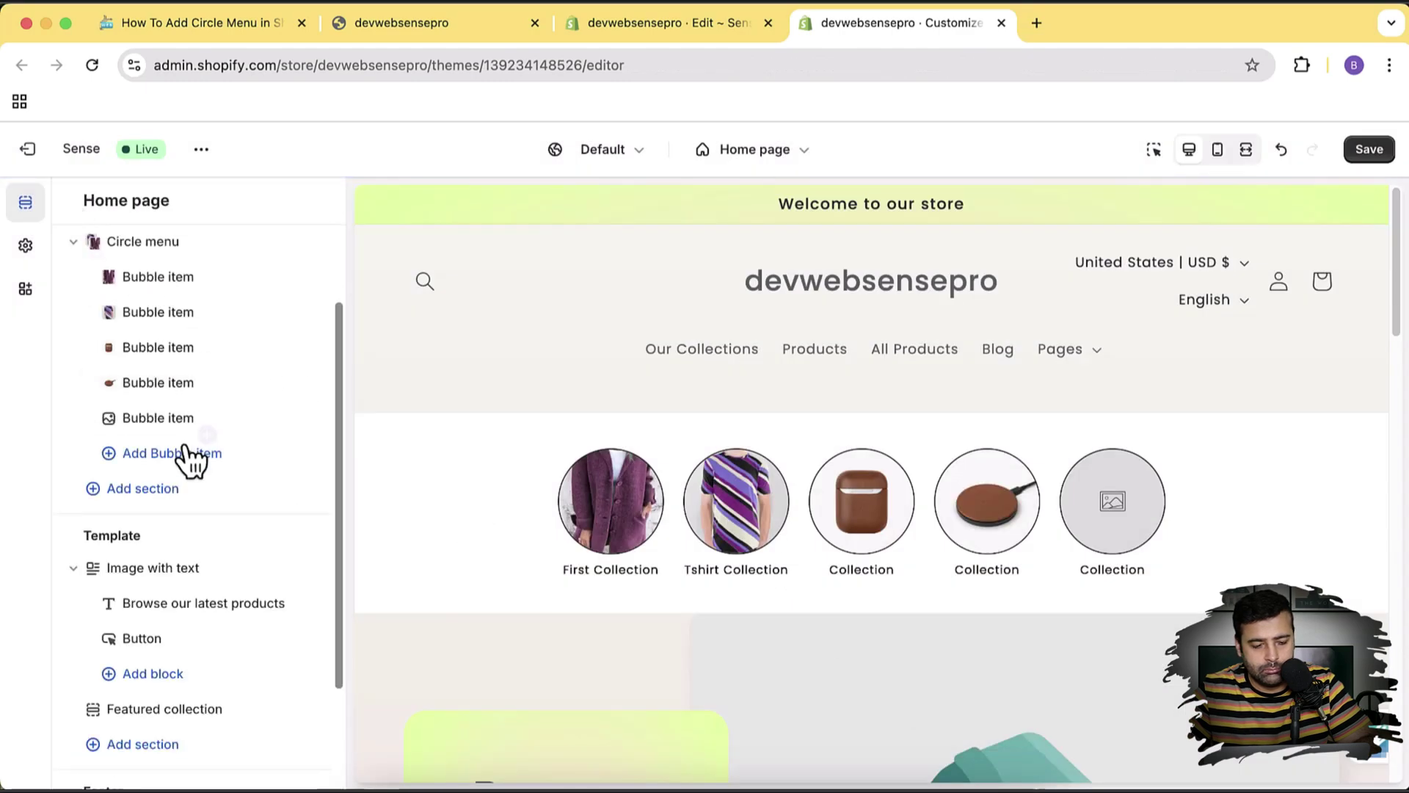
- Assign the Bally_shoe_animation GIF from the library to the fifth bubble item
{"action": "left_click", "coordinate": [189, 457]}
{"action": "left_click", "coordinate": [233, 288]}
{"action": "left_click", "coordinate": [242, 348]}
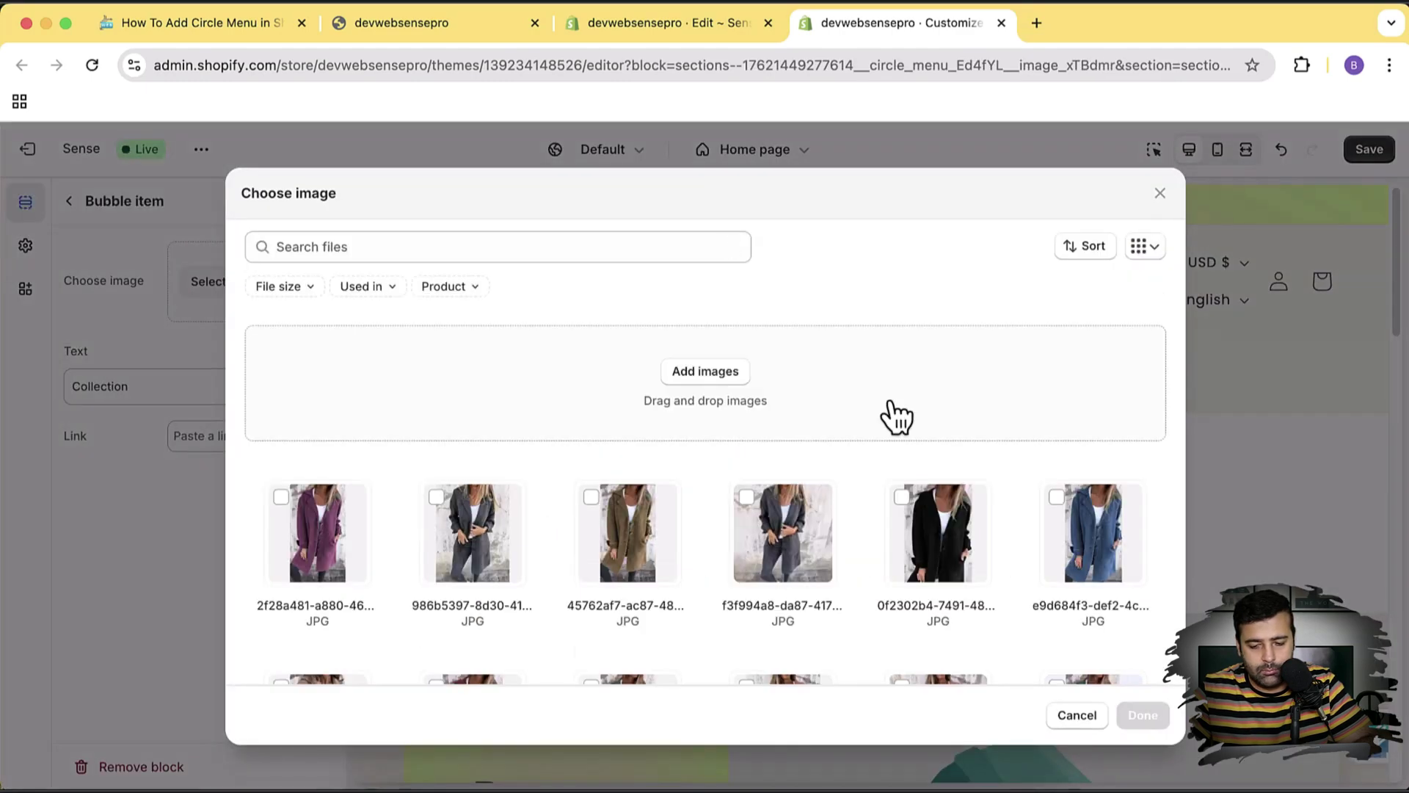
{"action": "scroll", "coordinate": [889, 402], "scroll_direction": "down", "scroll_amount": 5}
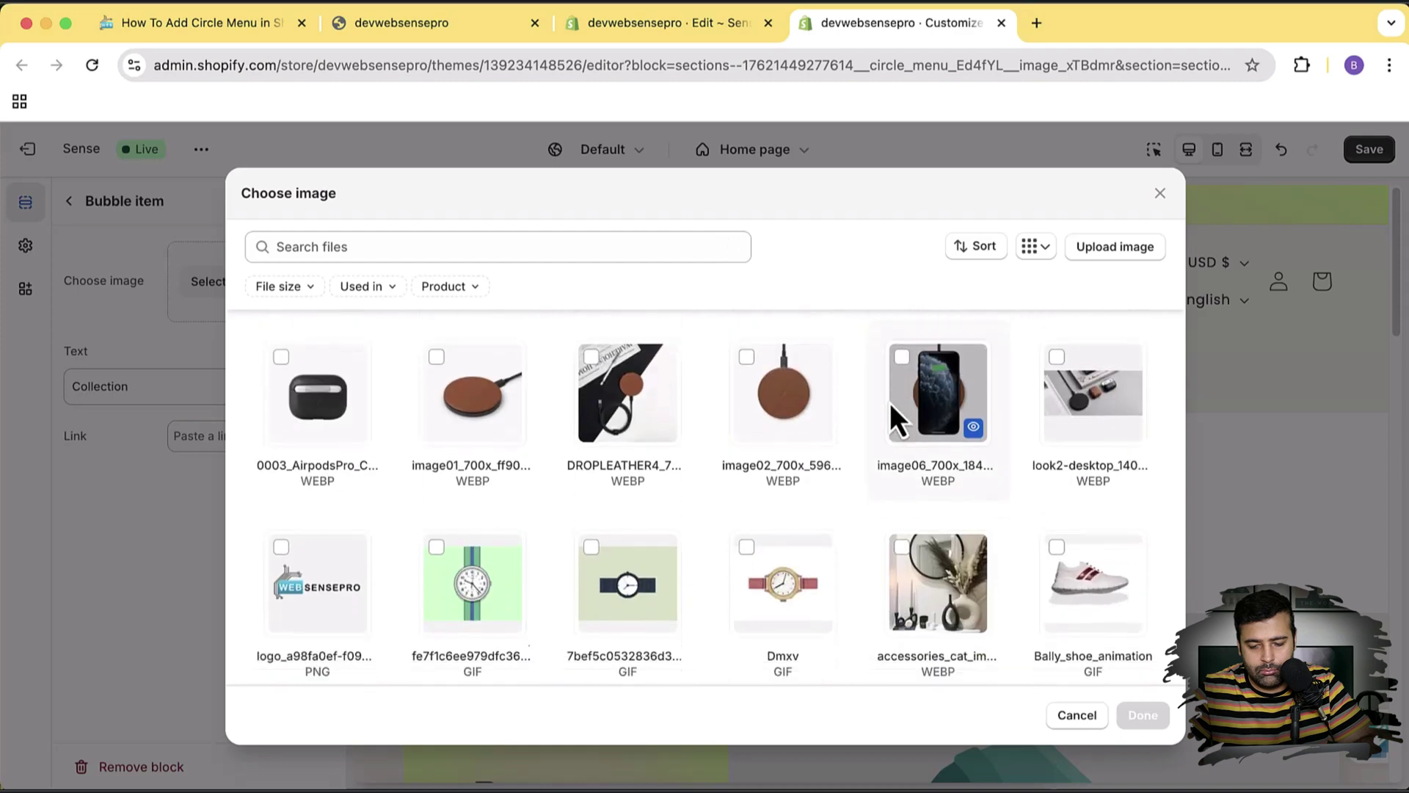
{"action": "left_click", "coordinate": [1055, 526]}
{"action": "left_click", "coordinate": [1142, 715]}
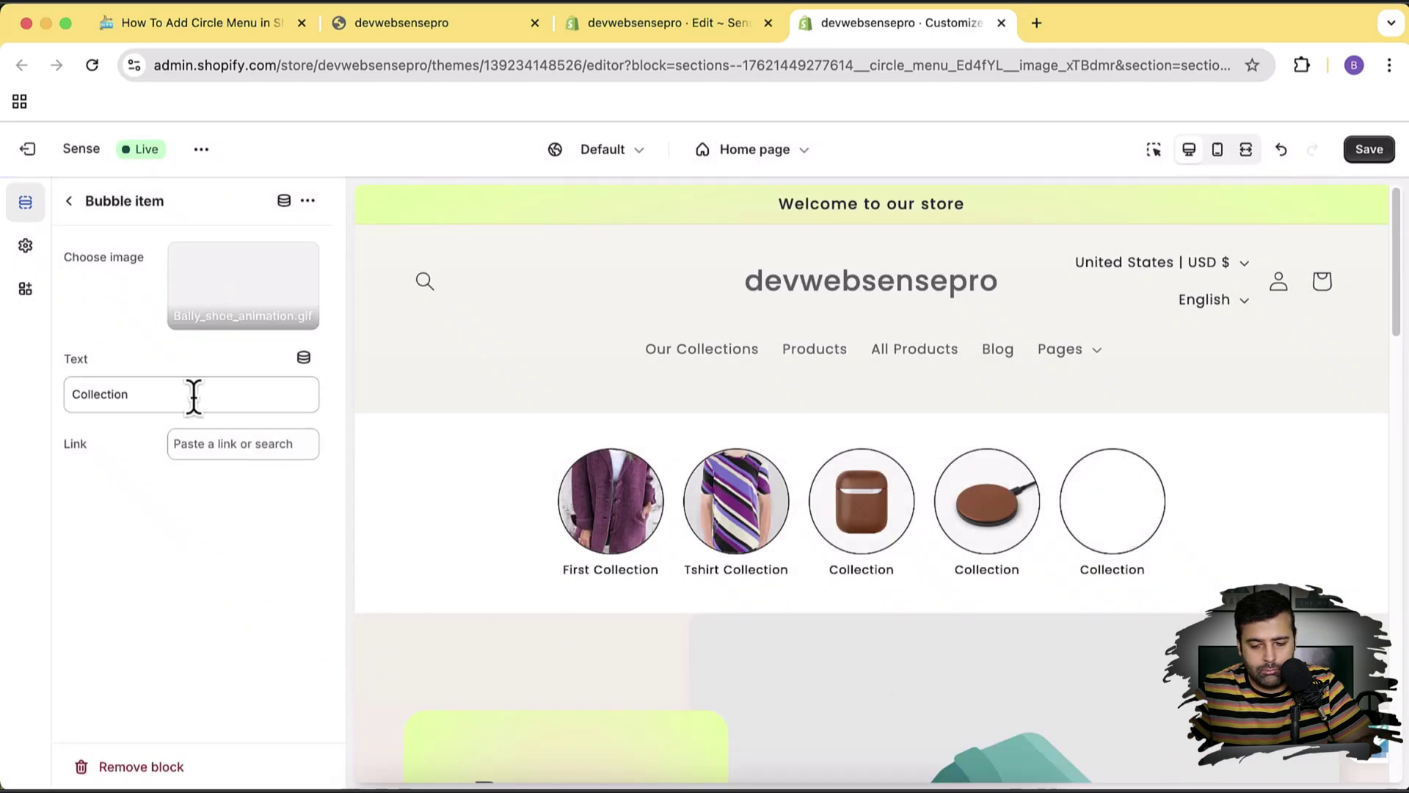
{"action": "left_click", "coordinate": [286, 300]}
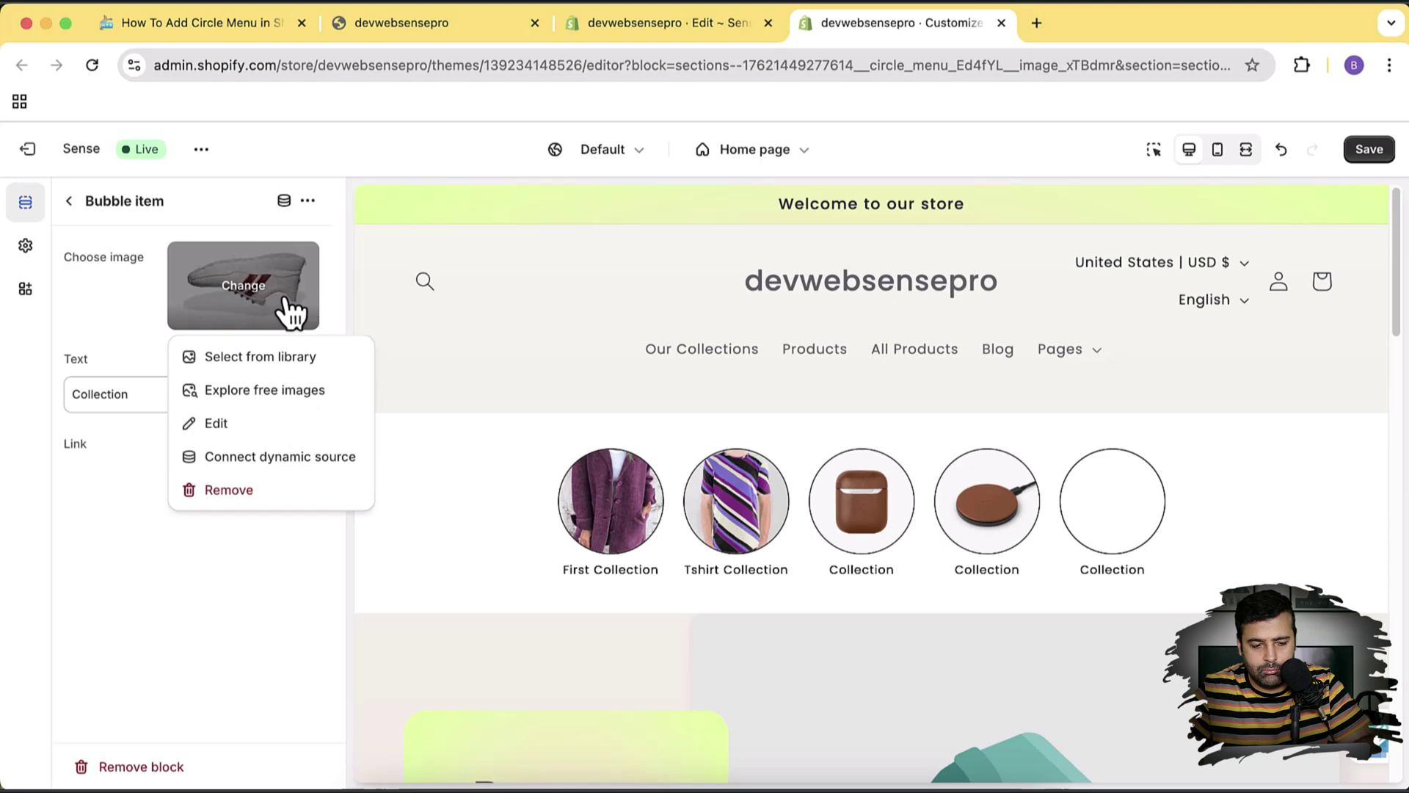
{"action": "left_click", "coordinate": [285, 358]}
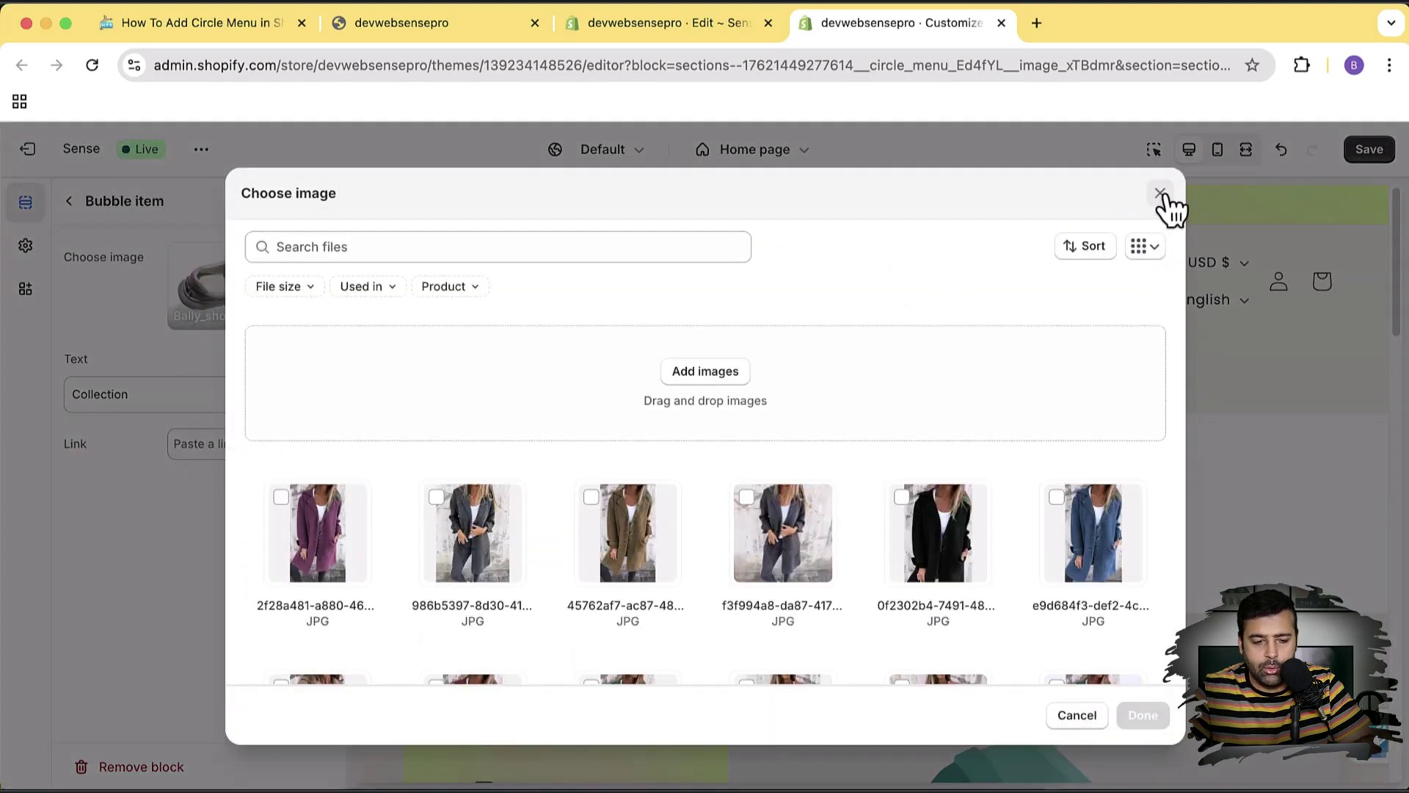
{"action": "left_click", "coordinate": [1160, 192]}
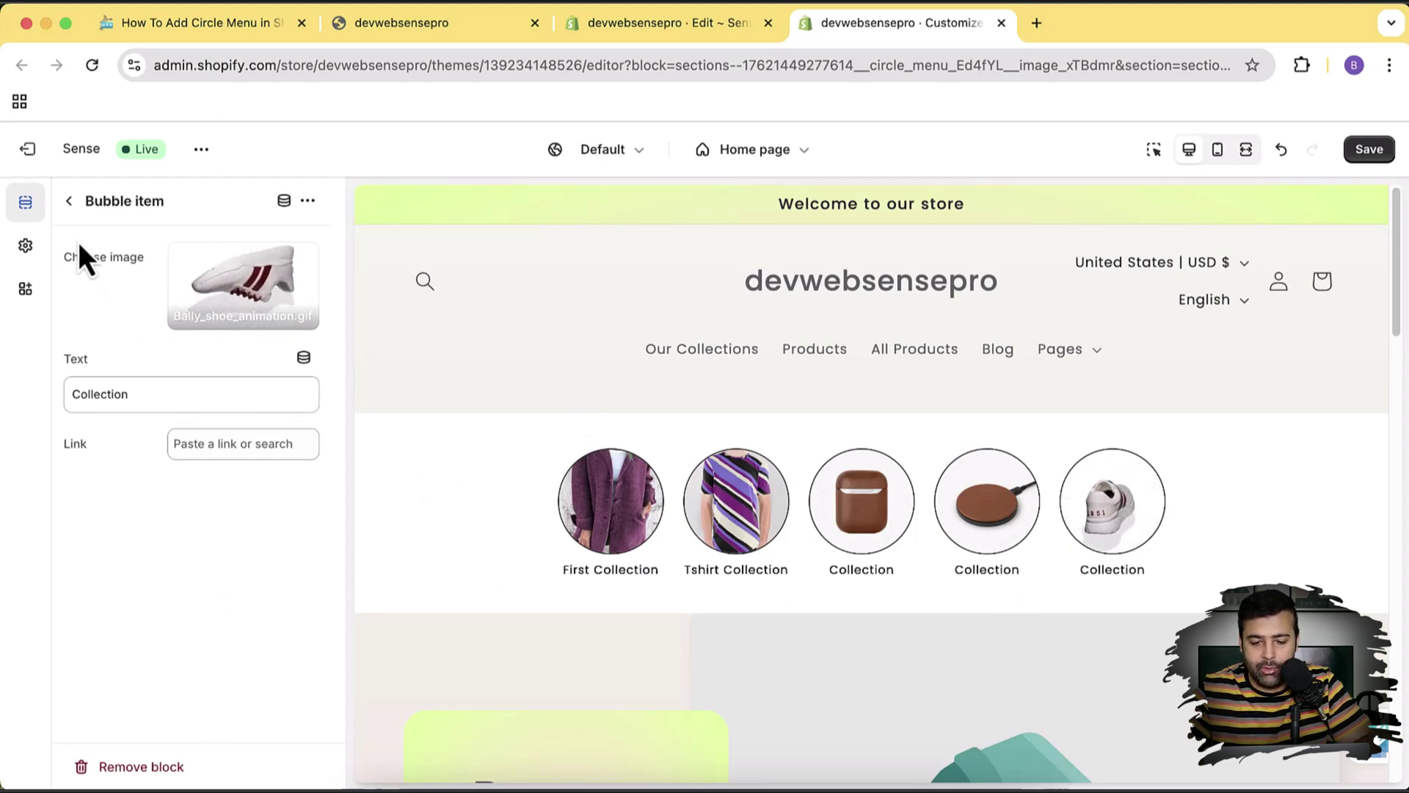
- Save the theme changes and check the circle menu in the mobile preview before returning to the desktop view
{"action": "left_click", "coordinate": [69, 201]}
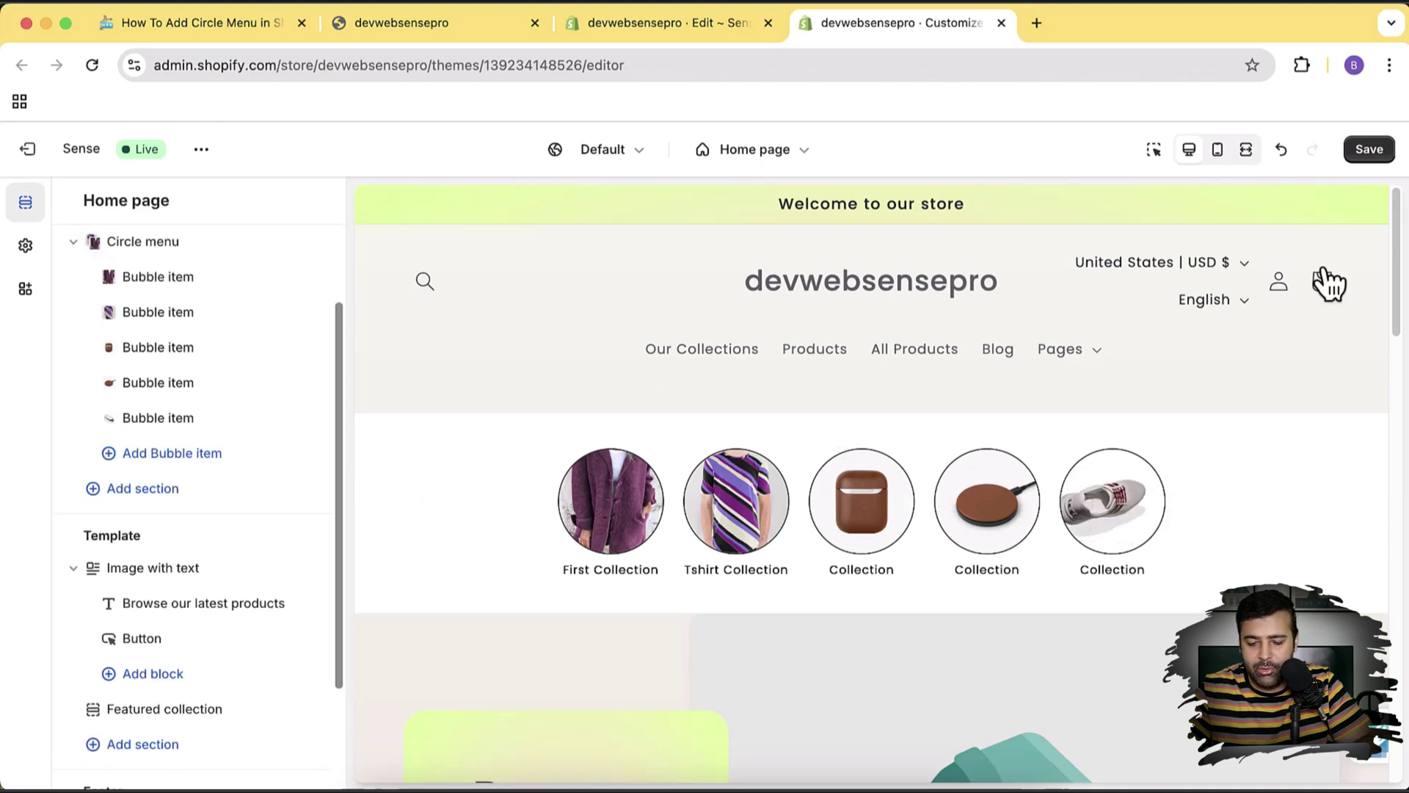
{"action": "left_click", "coordinate": [1369, 149]}
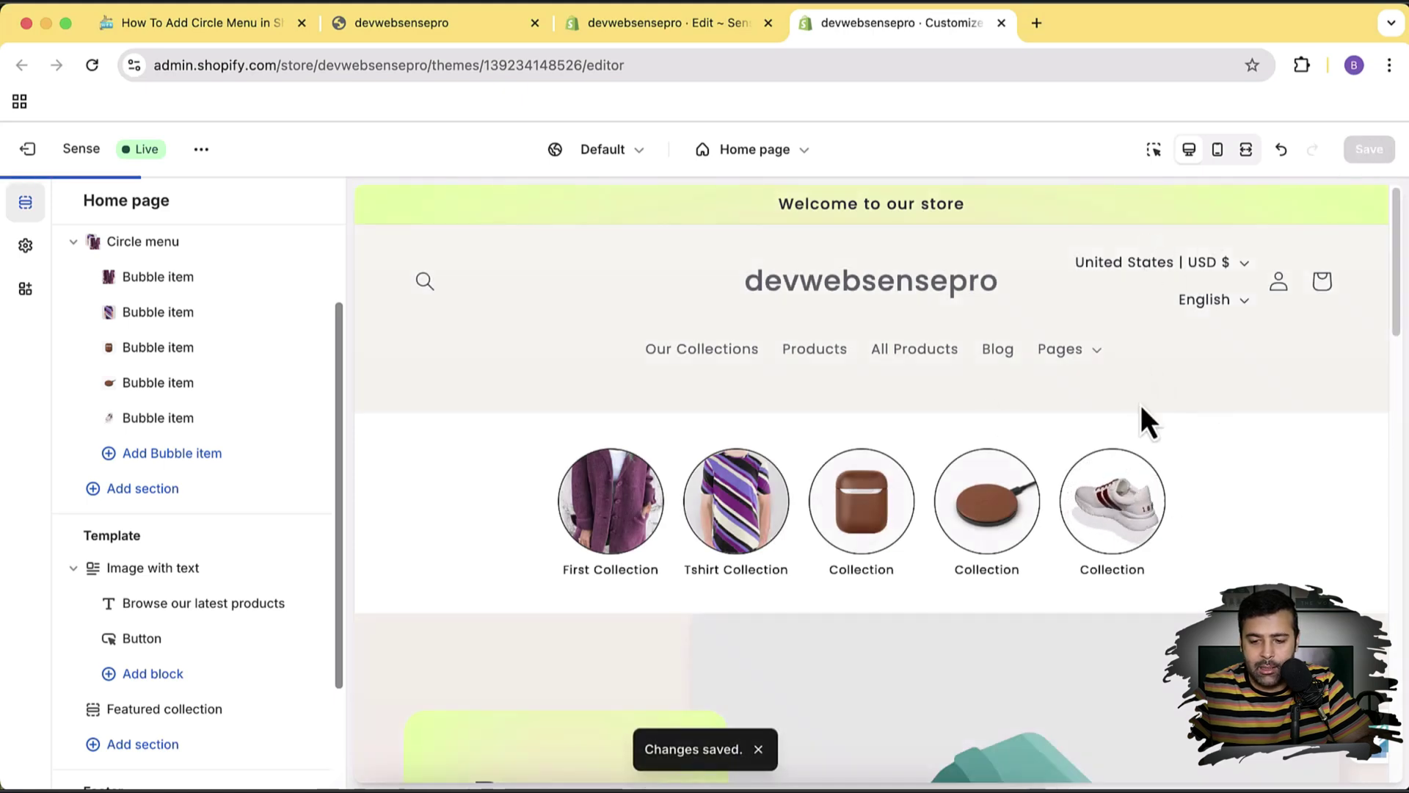
{"action": "left_click", "coordinate": [1216, 149]}
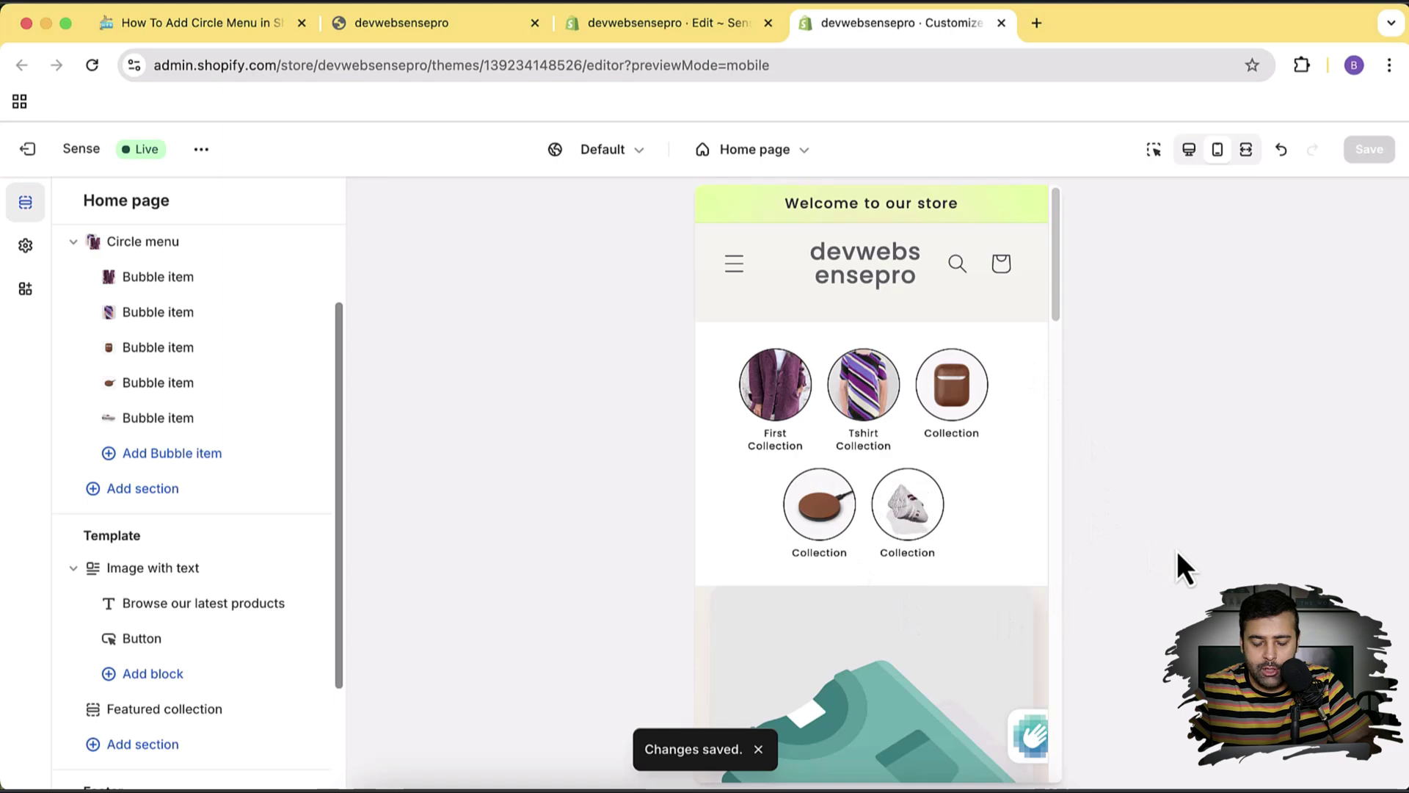
{"action": "left_click", "coordinate": [1198, 158]}
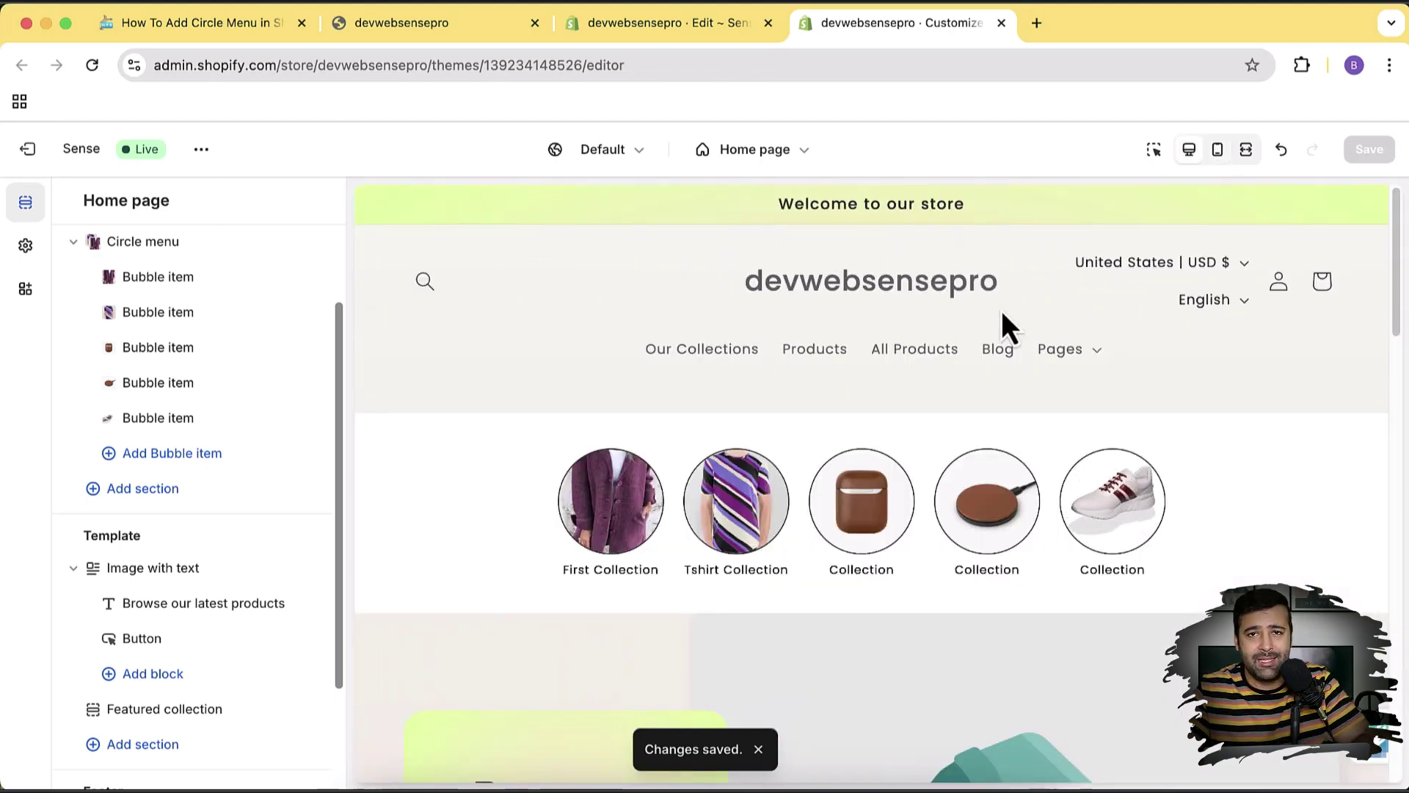